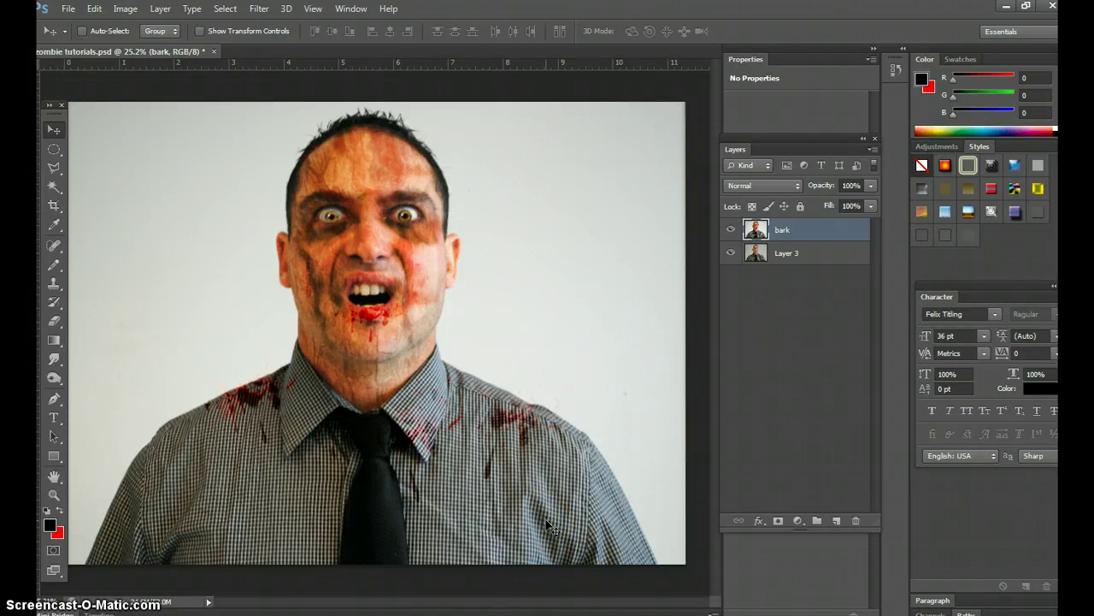
Step: Compare the zombie effect with the original portrait by toggling the bark layer's visibility, leaving it visible
{"action": "left_click", "coordinate": [729, 231]}
{"action": "left_click", "coordinate": [729, 232]}
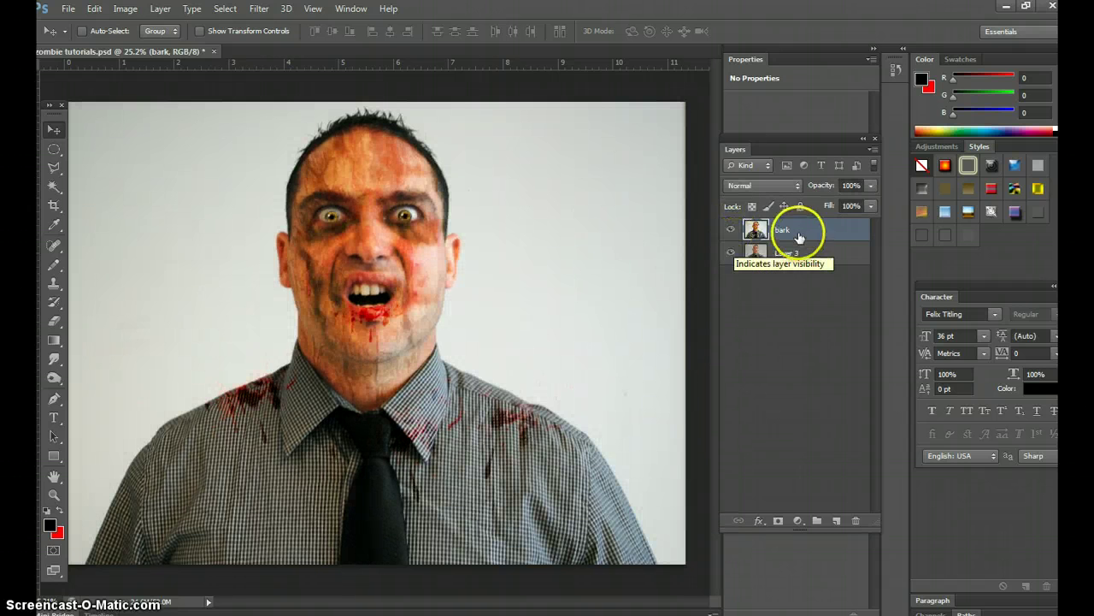
{"action": "left_click", "coordinate": [731, 232]}
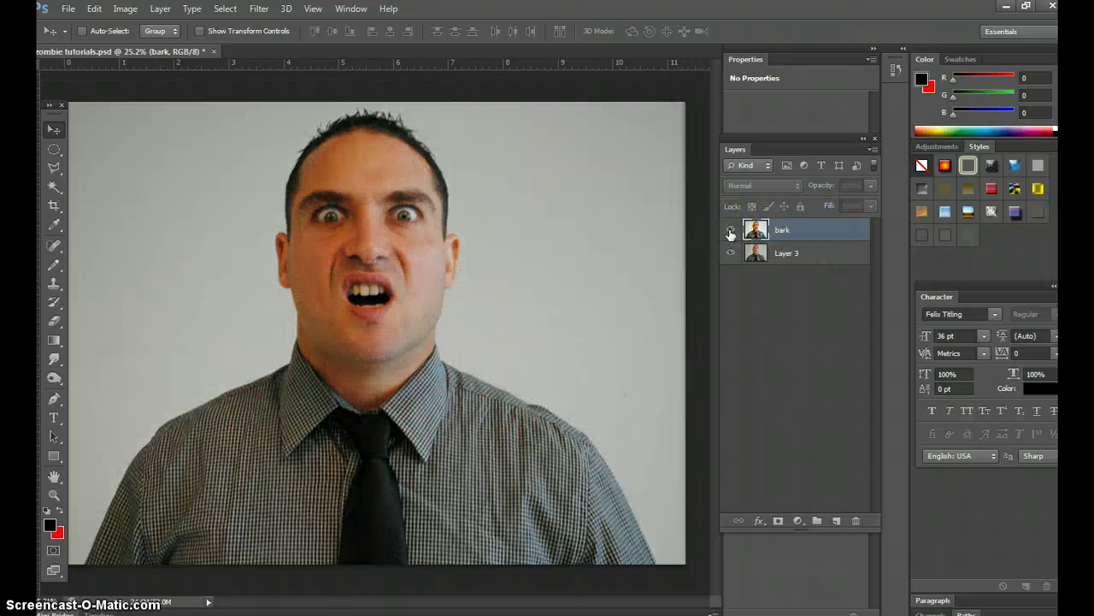
{"action": "left_click", "coordinate": [730, 232]}
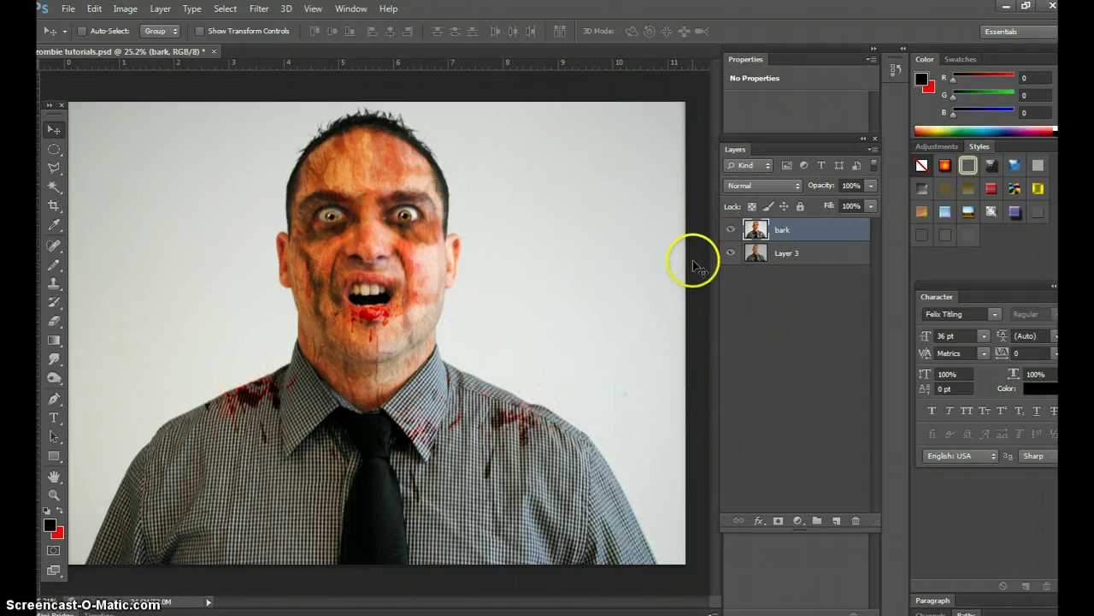
{"action": "left_click", "coordinate": [730, 231]}
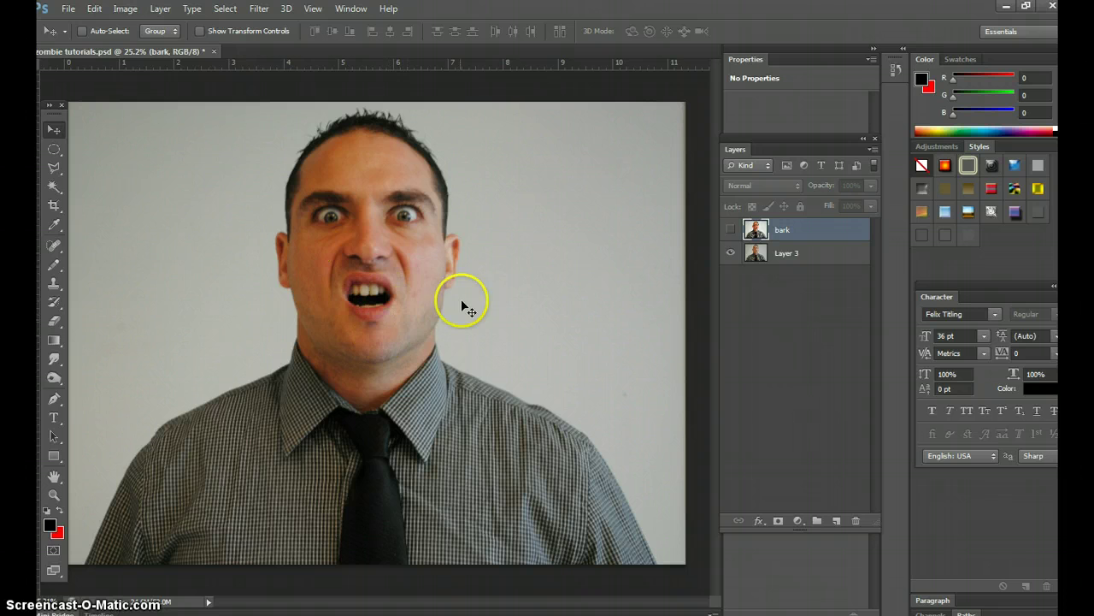
{"action": "left_click", "coordinate": [731, 230]}
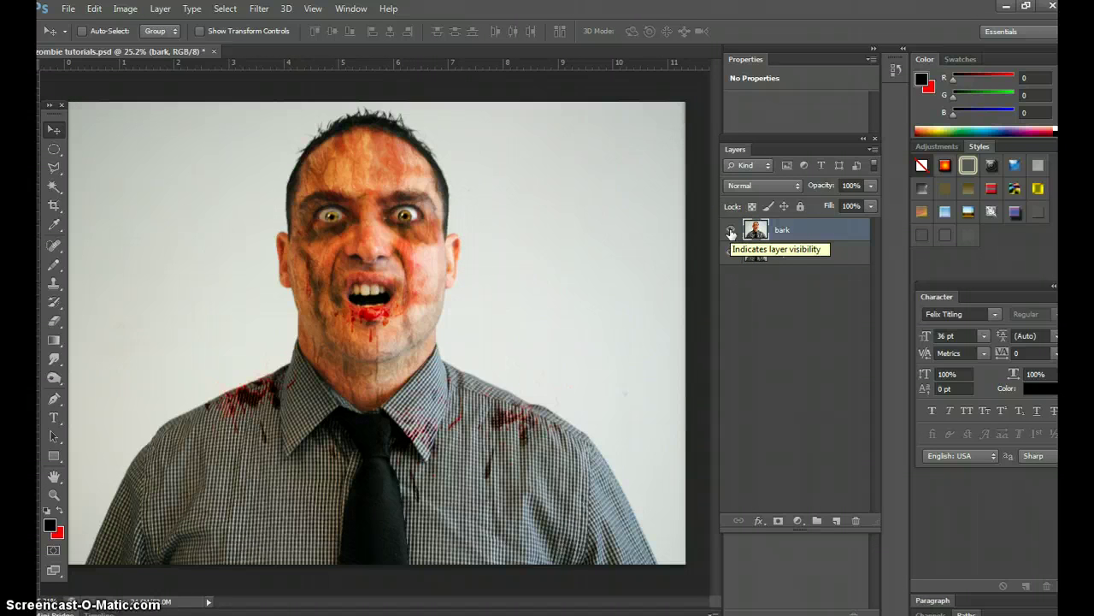
{"action": "left_click", "coordinate": [731, 231]}
{"action": "left_click", "coordinate": [731, 231]}
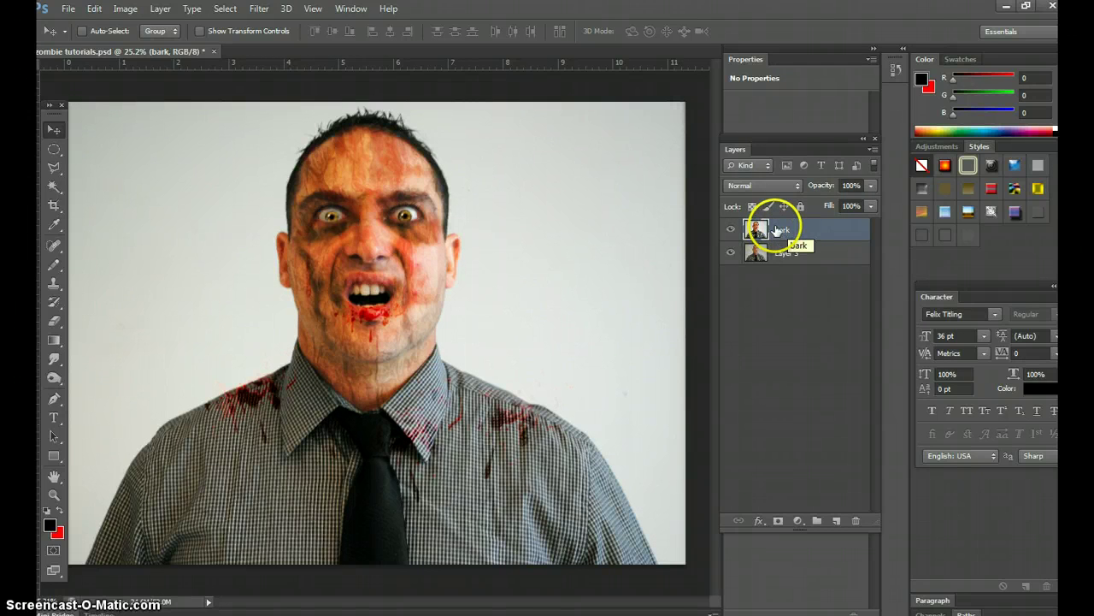
Step: Delete the bark layer and apply Auto Tone, Auto Contrast and Auto Color to Layer 3
{"action": "left_click_drag", "start_coordinate": [776, 230], "coordinate": [858, 519]}
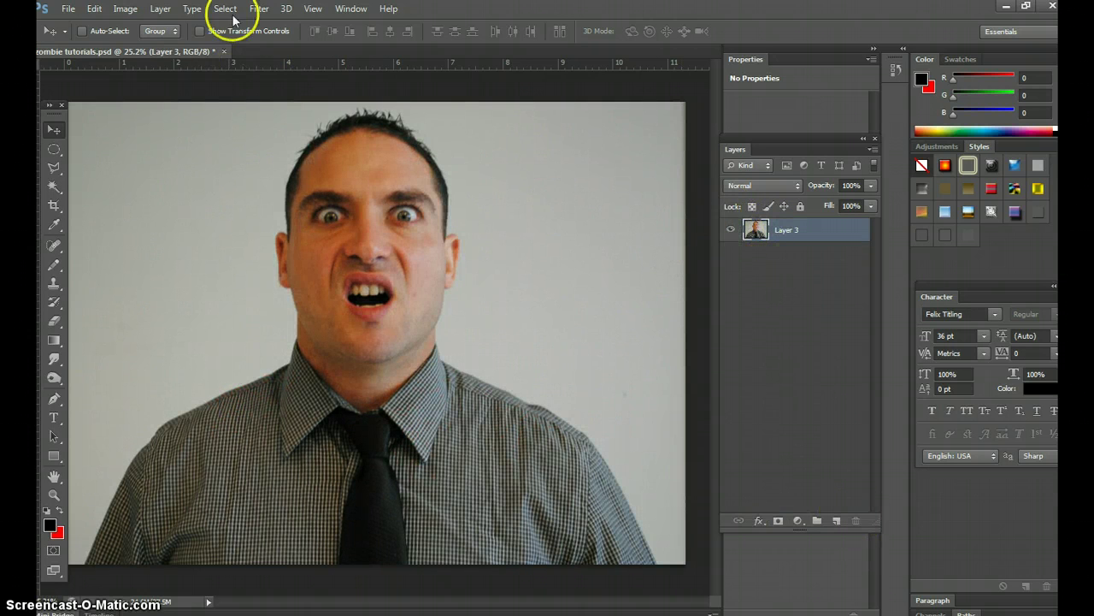
{"action": "left_click", "coordinate": [126, 10]}
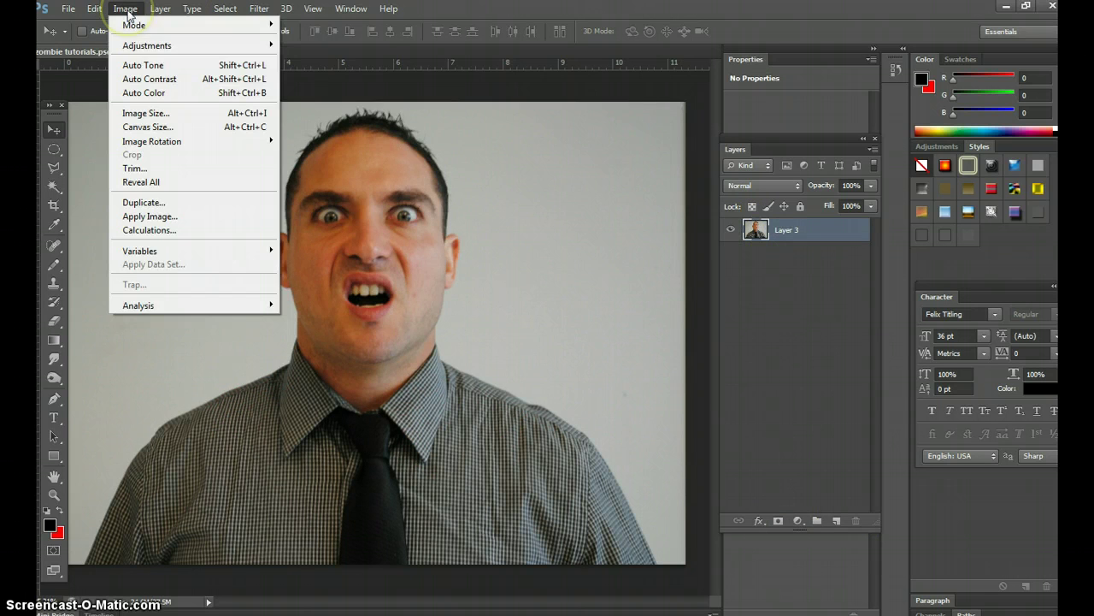
{"action": "left_click", "coordinate": [143, 65]}
{"action": "left_click", "coordinate": [127, 11]}
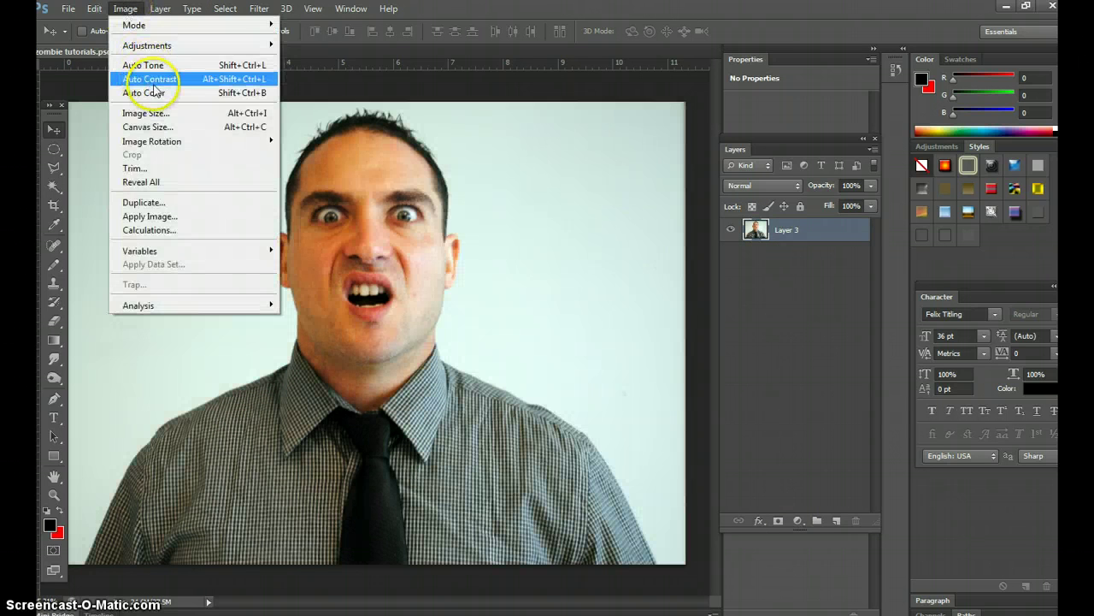
{"action": "left_click", "coordinate": [147, 78]}
{"action": "left_click", "coordinate": [126, 10]}
{"action": "left_click", "coordinate": [147, 92]}
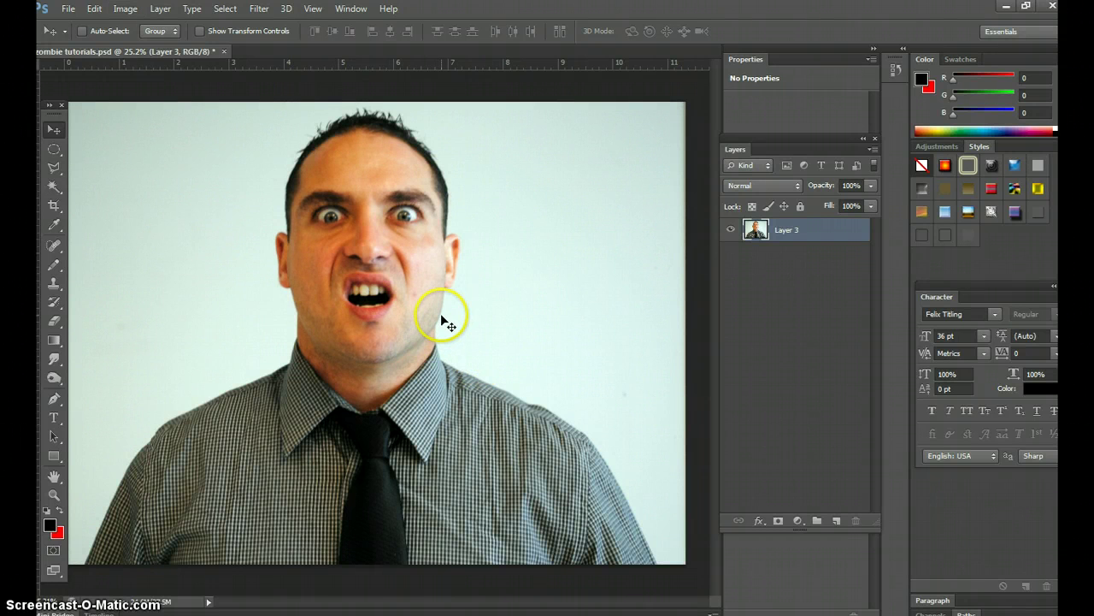
Step: Redo the Auto Color correction on the Layer 3 portrait
{"action": "left_click", "coordinate": [94, 8]}
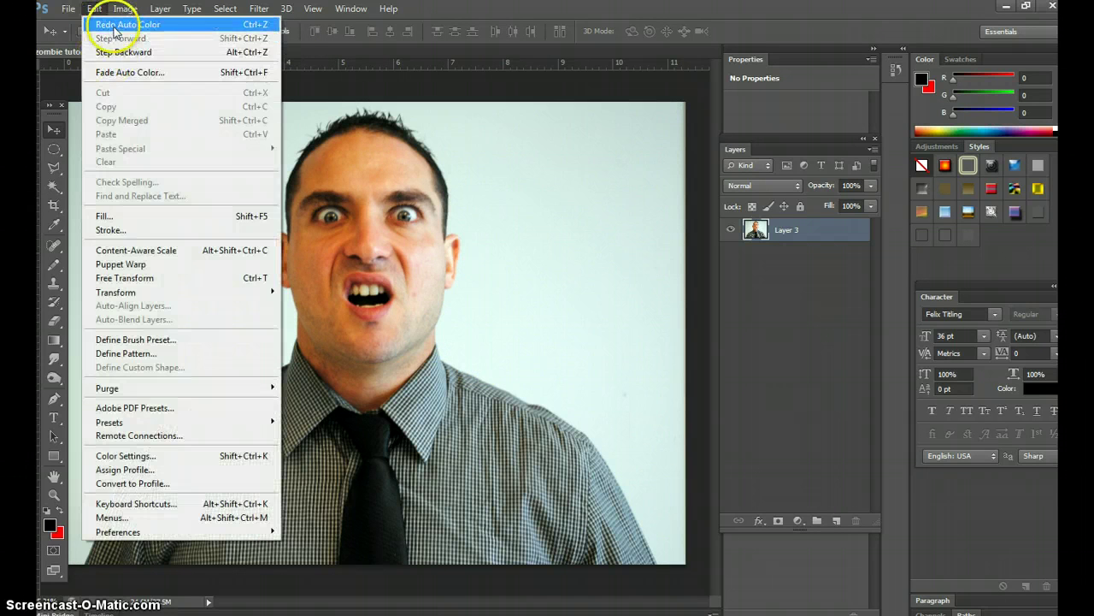
{"action": "left_click", "coordinate": [115, 26]}
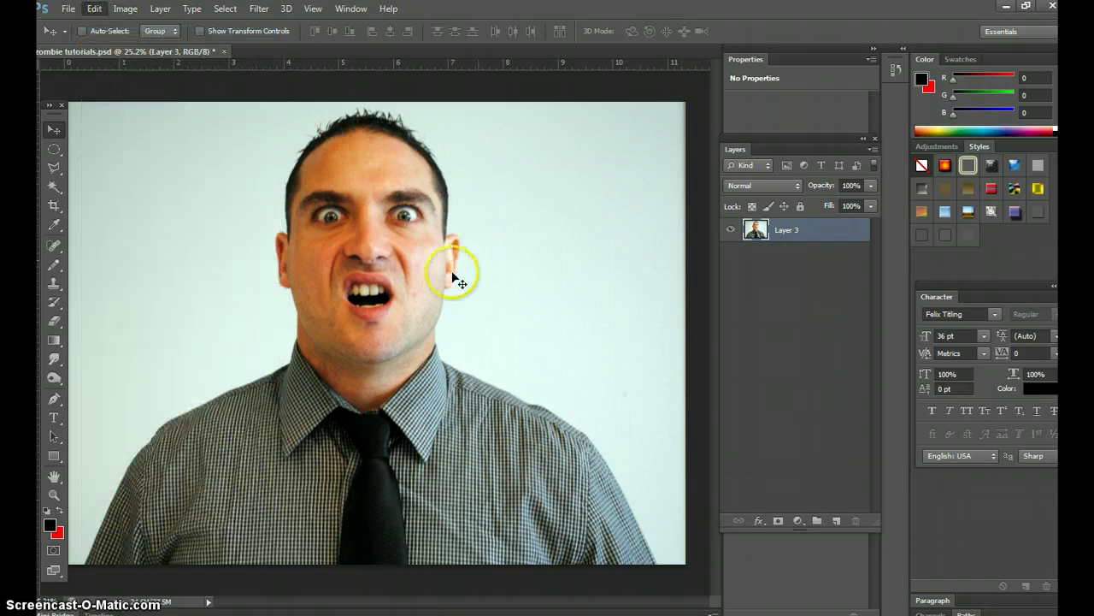
{"action": "left_click", "coordinate": [126, 10]}
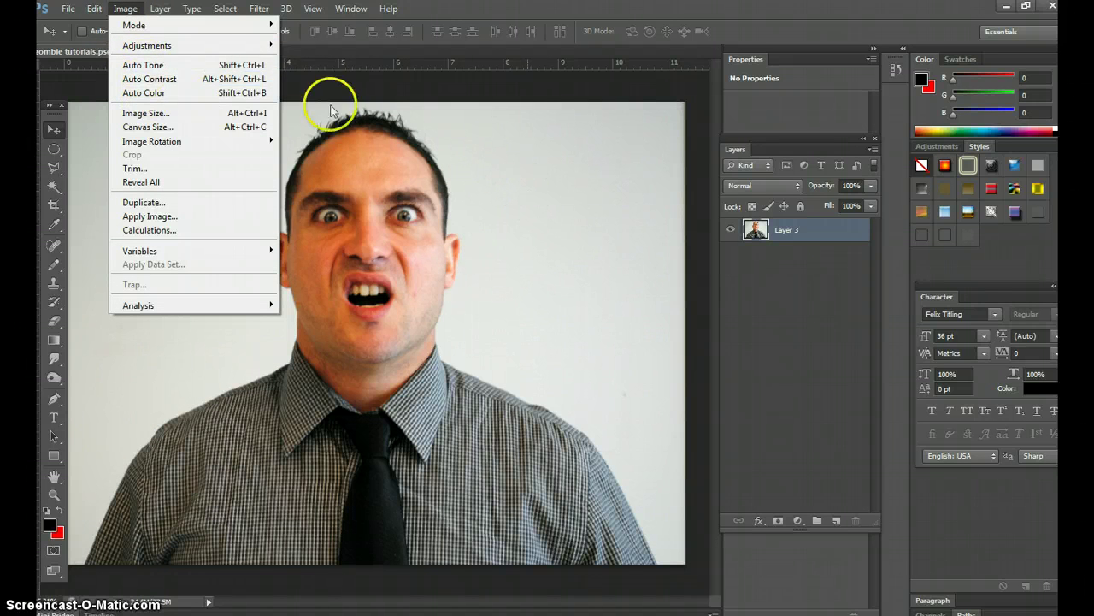
{"action": "left_click", "coordinate": [590, 267]}
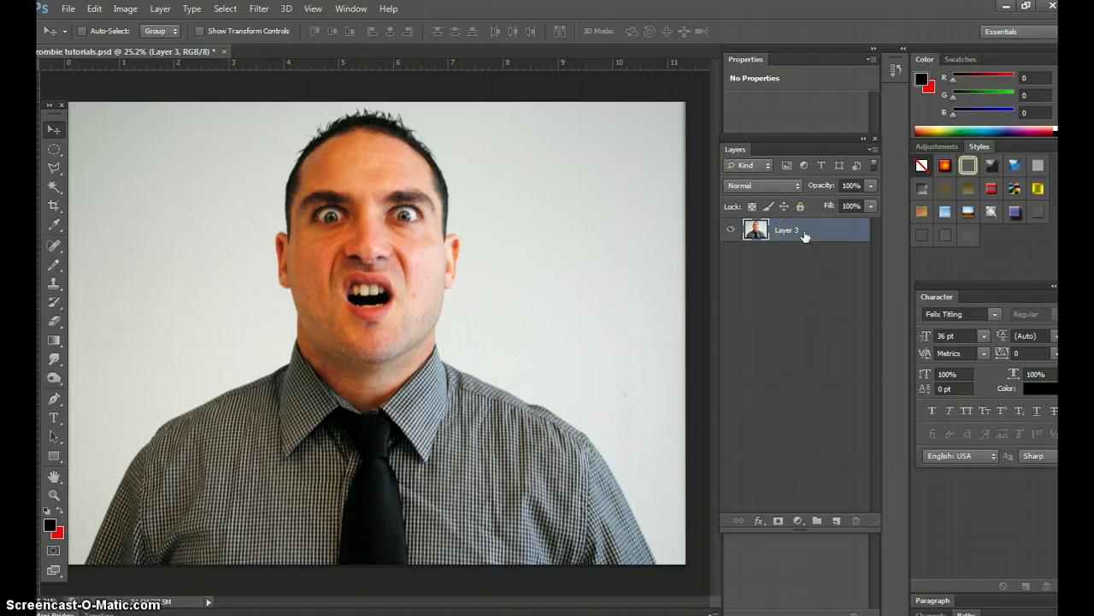
Step: Duplicate Layer 3 and hide the original beneath the copy
{"action": "left_click", "coordinate": [732, 231]}
{"action": "left_click", "coordinate": [732, 231]}
{"action": "left_click_drag", "start_coordinate": [781, 226], "coordinate": [837, 521]}
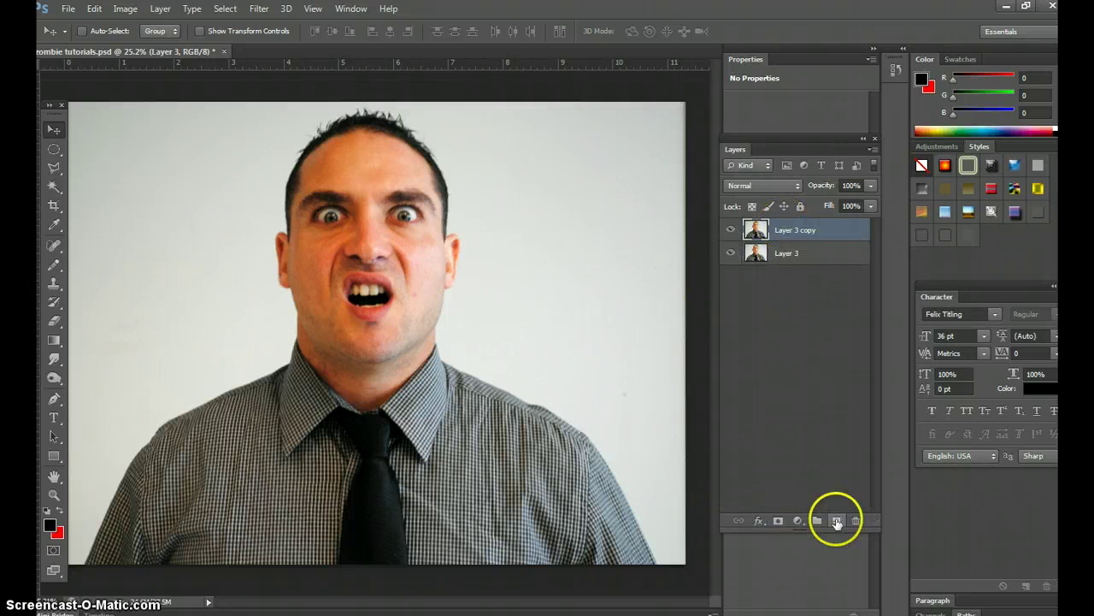
{"action": "left_click", "coordinate": [732, 253]}
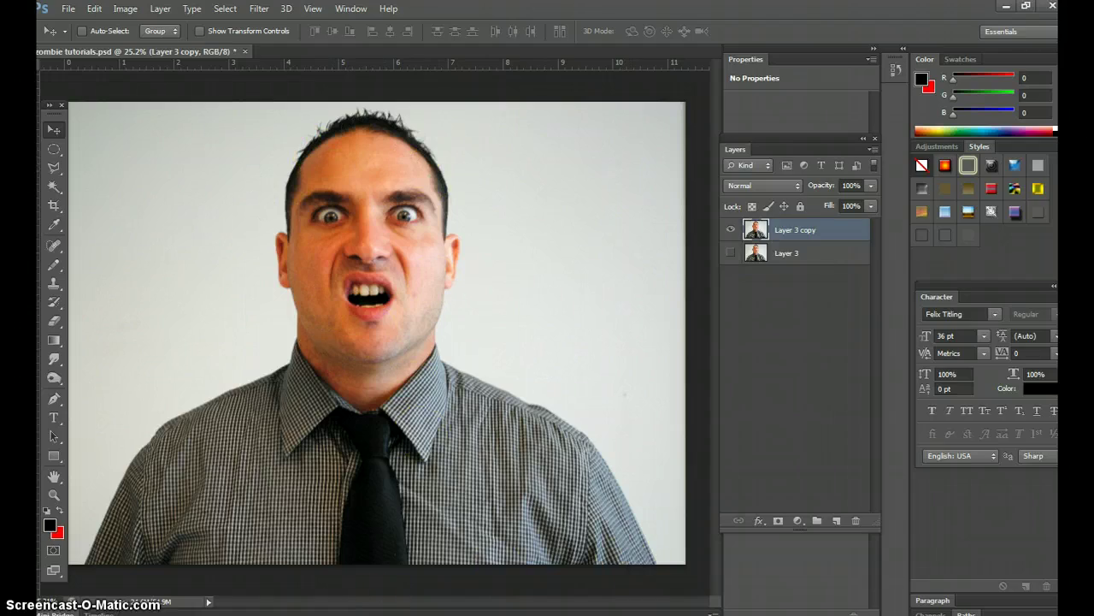
Step: Switch to the browser and bring up the Google image search for "tree bark texture"
{"action": "key", "text": "alt+Tab"}
{"action": "key", "text": "alt+Tab"}
{"action": "key", "text": "alt+Tab"}
{"action": "left_click", "coordinate": [438, 30]}
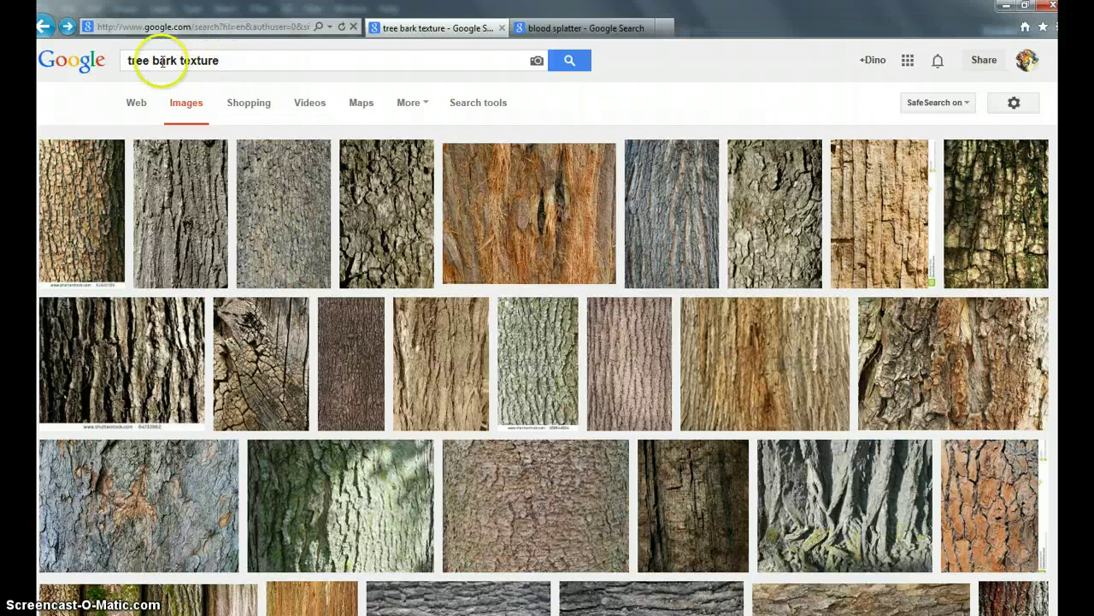
{"action": "left_click_drag", "start_coordinate": [227, 60], "coordinate": [116, 63]}
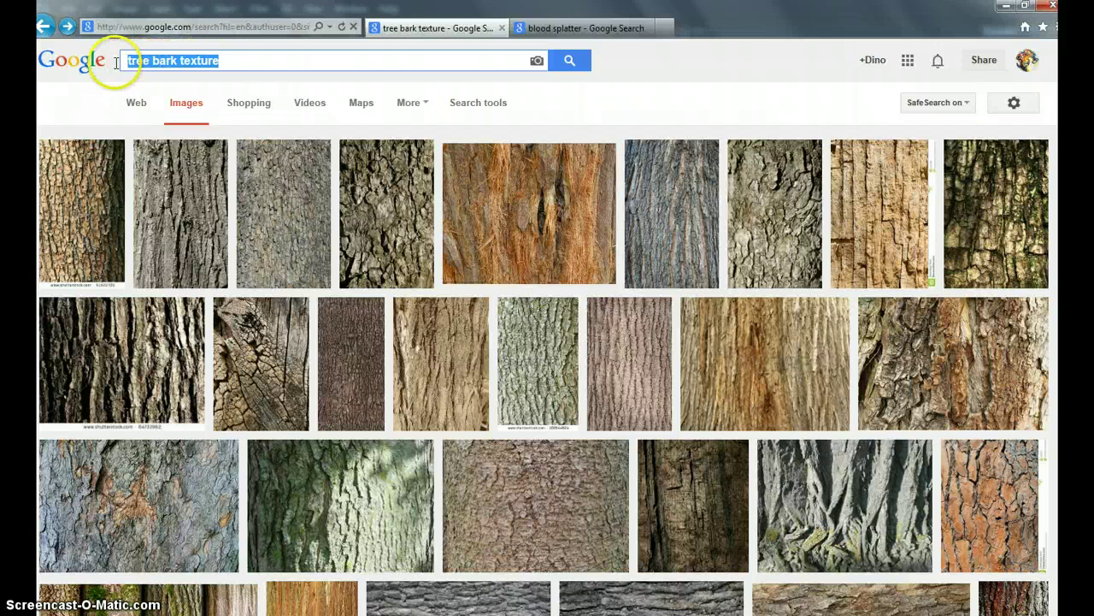
{"action": "left_click", "coordinate": [226, 67]}
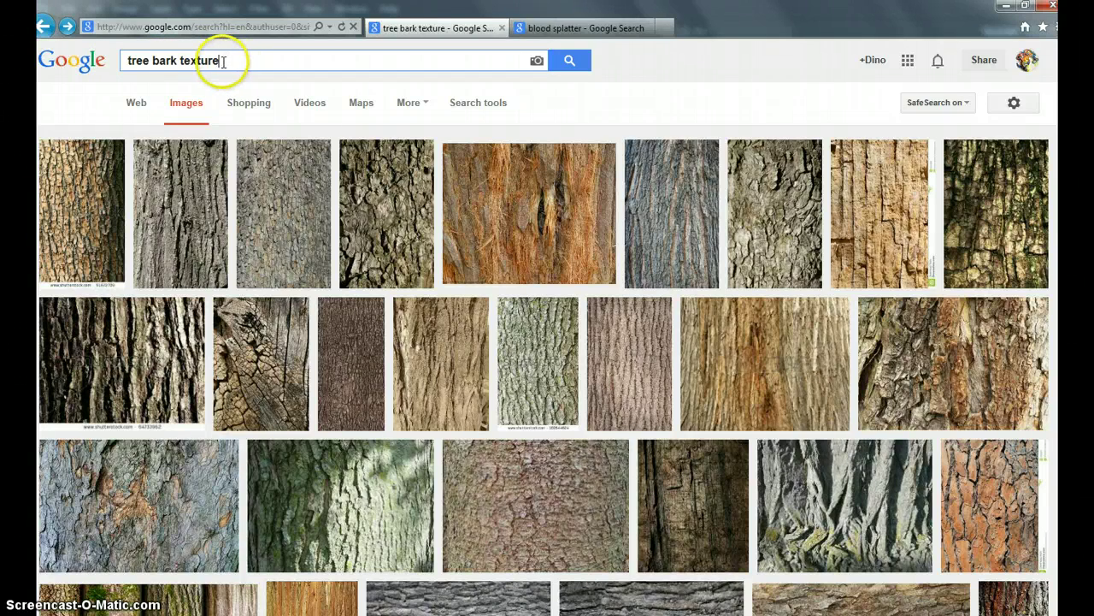
Step: Find the 1024 × 1365 vertical tree bark picture among the image results and open it at full size
{"action": "scroll", "coordinate": [350, 235], "scroll_direction": "down", "scroll_amount": 5}
{"action": "scroll", "coordinate": [351, 235], "scroll_direction": "down", "scroll_amount": 7}
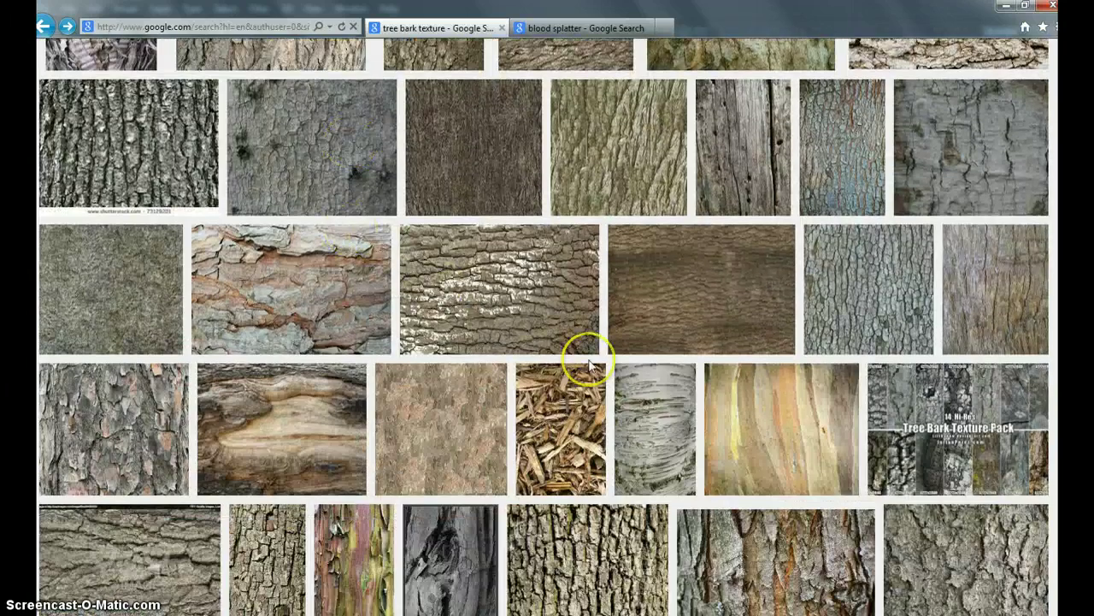
{"action": "scroll", "coordinate": [709, 407], "scroll_direction": "down", "scroll_amount": 4}
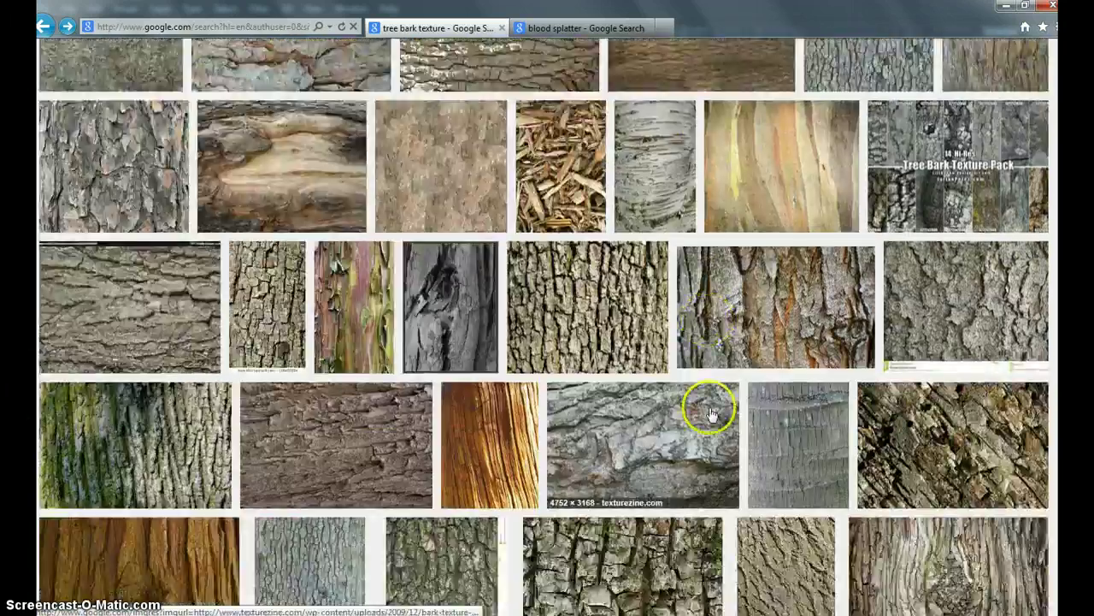
{"action": "left_click", "coordinate": [709, 406]}
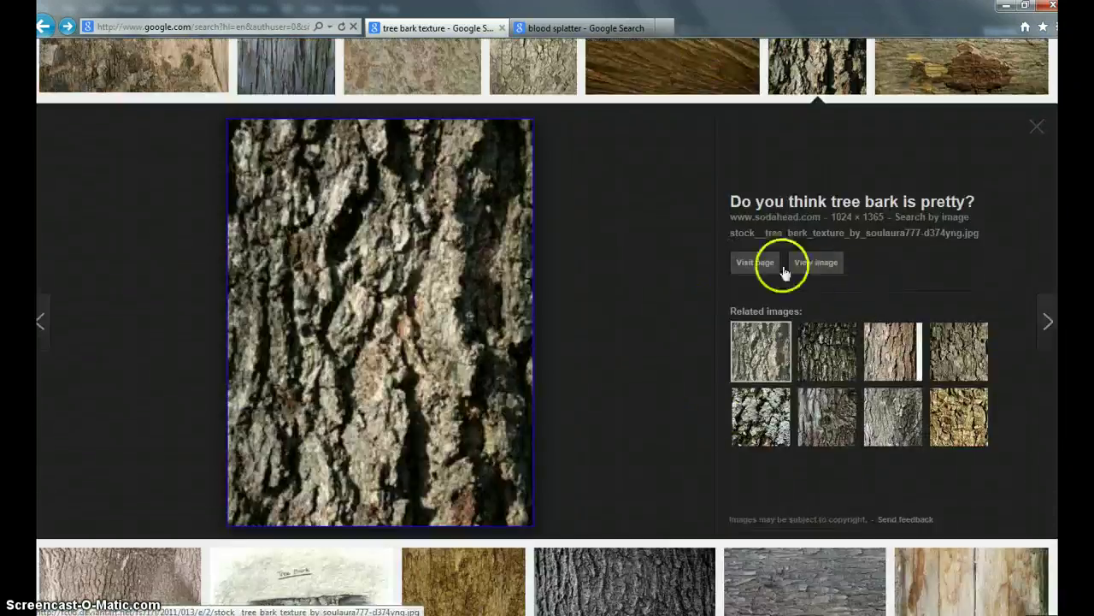
{"action": "left_click", "coordinate": [821, 267]}
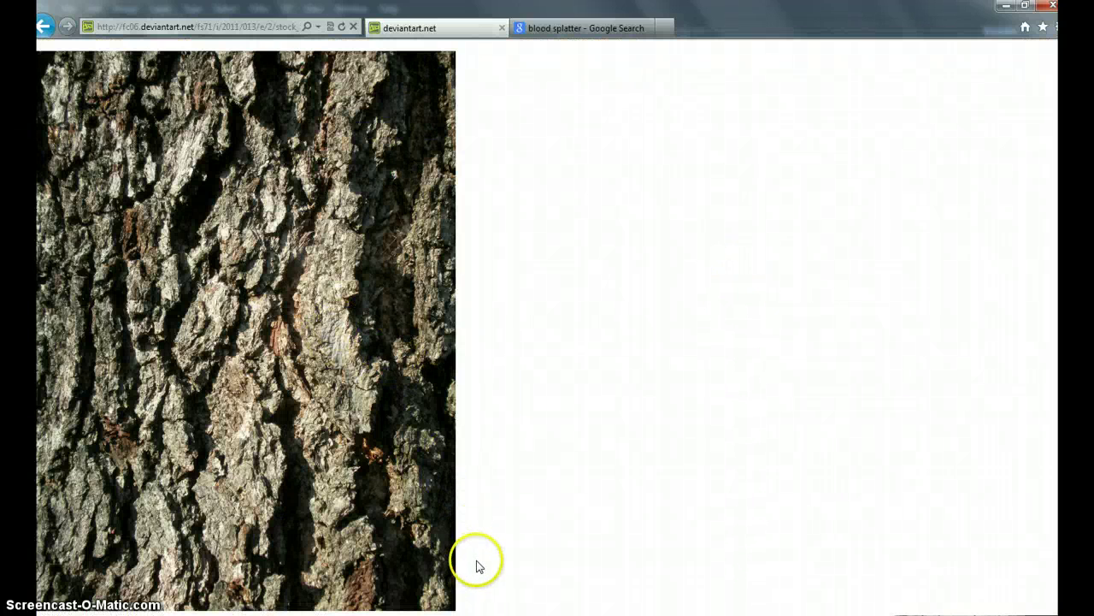
Step: Try to copy the bark picture from the browser and paste it into the portrait document in Photoshop
{"action": "left_click_drag", "start_coordinate": [478, 562], "coordinate": [153, 243]}
{"action": "right_click", "coordinate": [152, 244]}
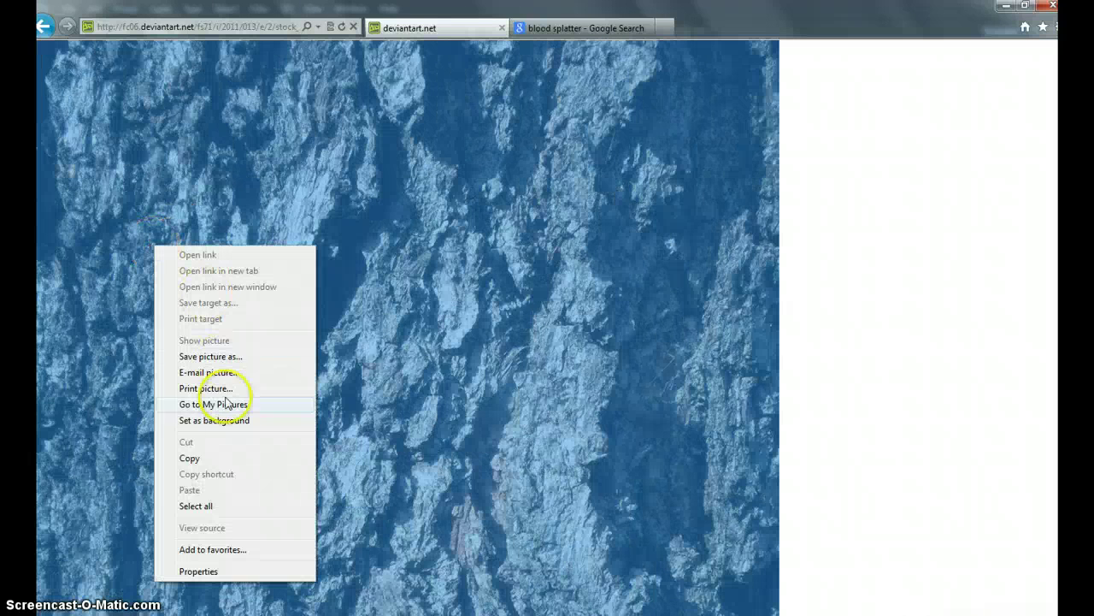
{"action": "left_click", "coordinate": [211, 458]}
{"action": "key", "text": "alt+Tab"}
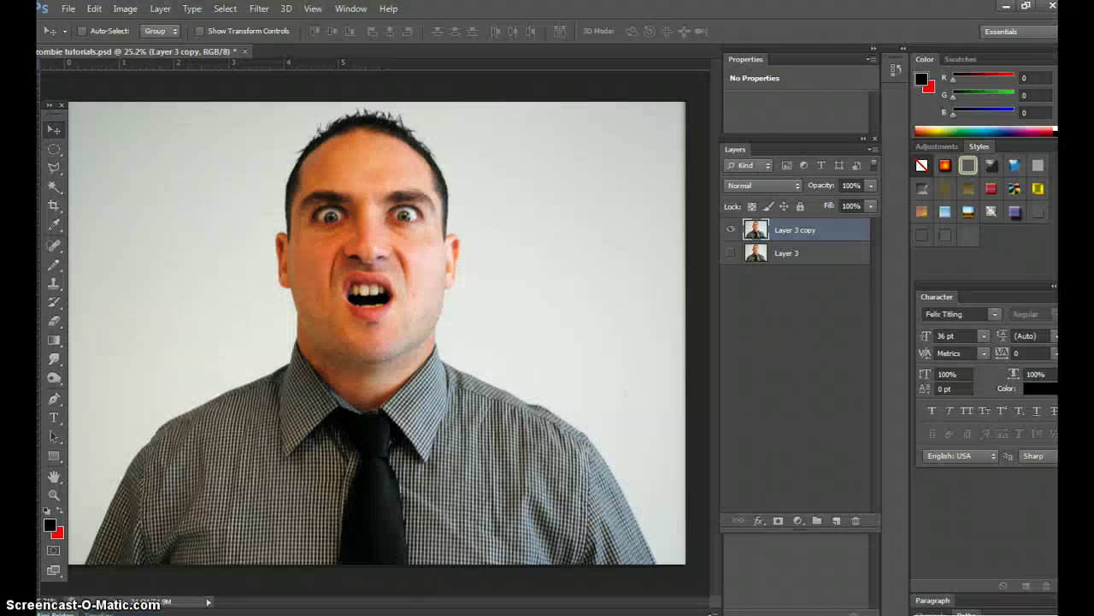
{"action": "left_click", "coordinate": [102, 10]}
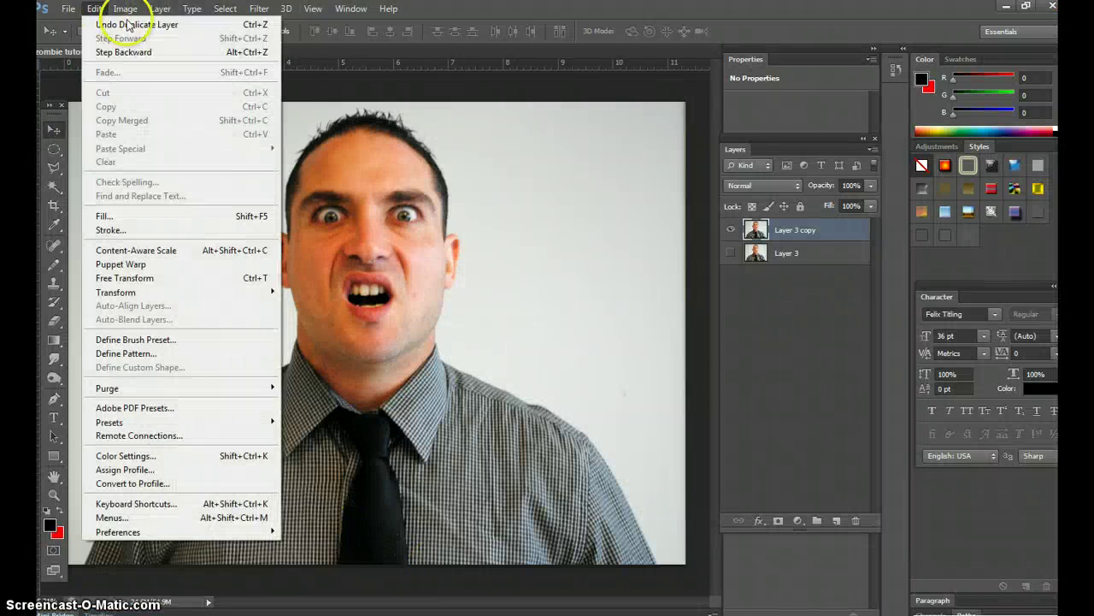
{"action": "left_click", "coordinate": [399, 93]}
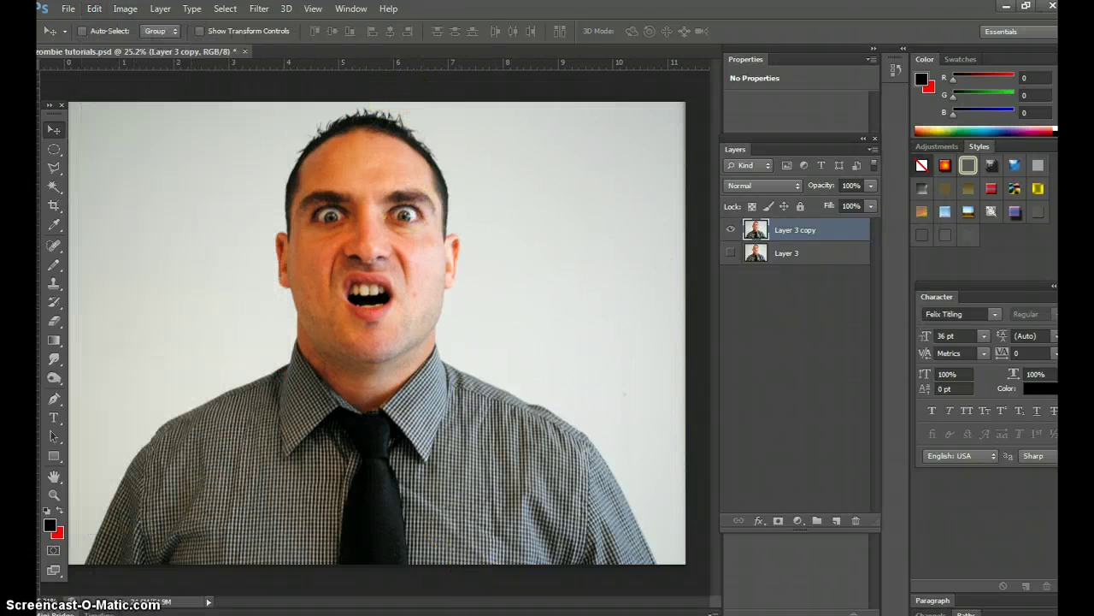
Step: Return to the browser, reselect and copy the whole bark picture, and switch back to Photoshop
{"action": "mouse_move", "coordinate": [487, 613]}
{"action": "key", "text": "alt+Tab"}
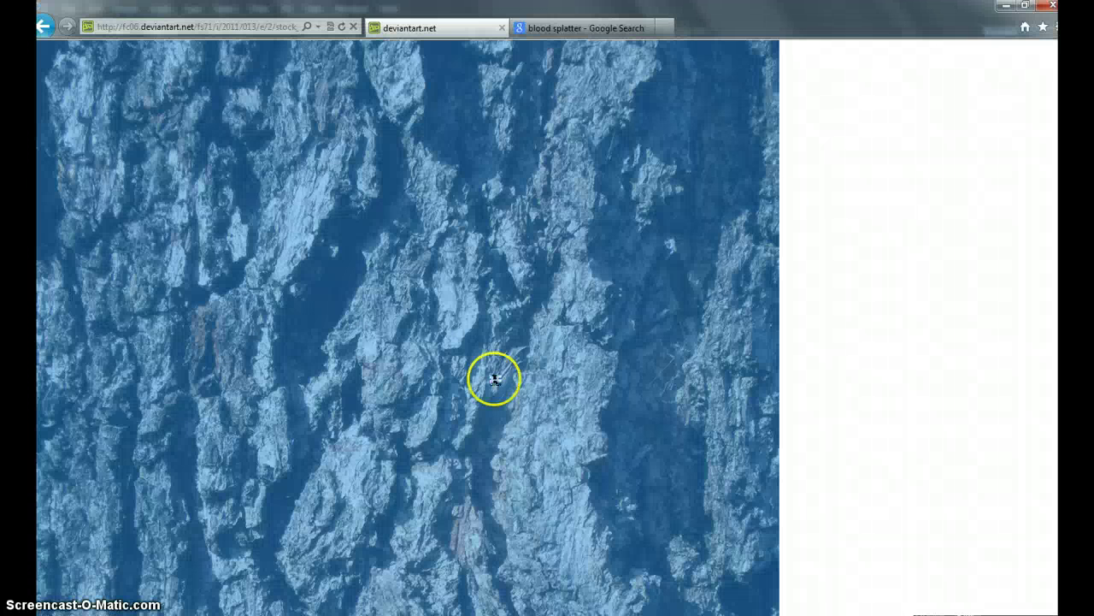
{"action": "left_click", "coordinate": [807, 307]}
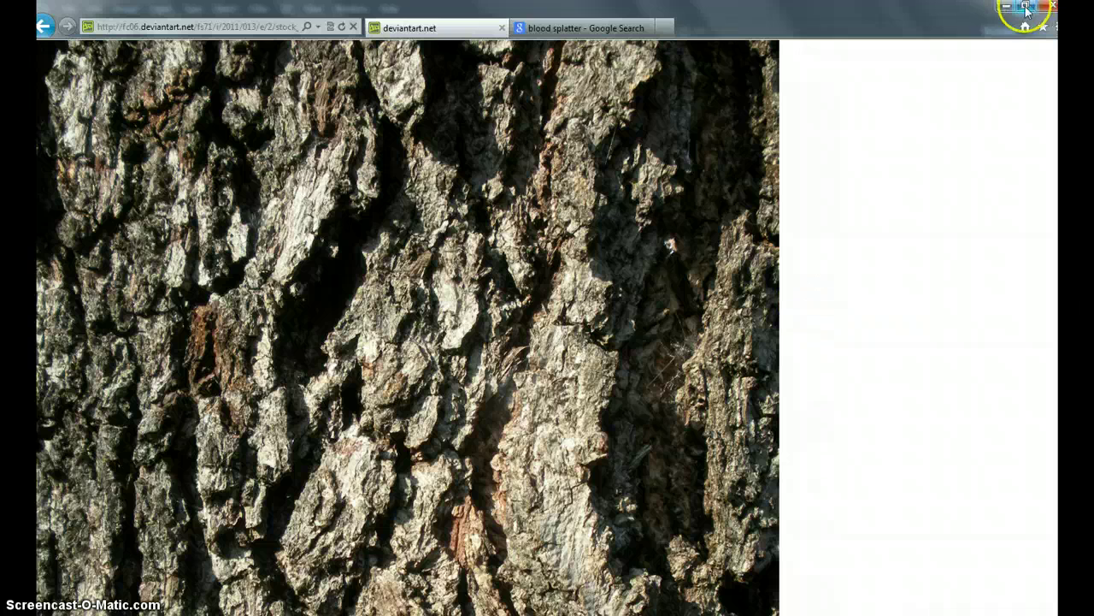
{"action": "scroll", "coordinate": [814, 339], "scroll_direction": "down", "scroll_amount": 5}
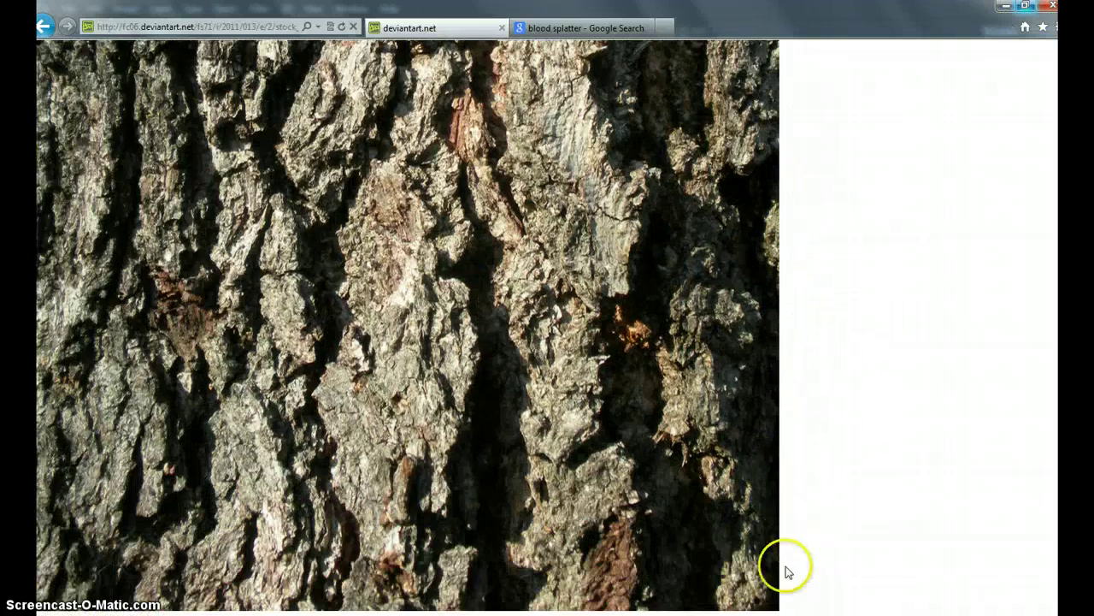
{"action": "left_click_drag", "start_coordinate": [788, 587], "coordinate": [97, 154]}
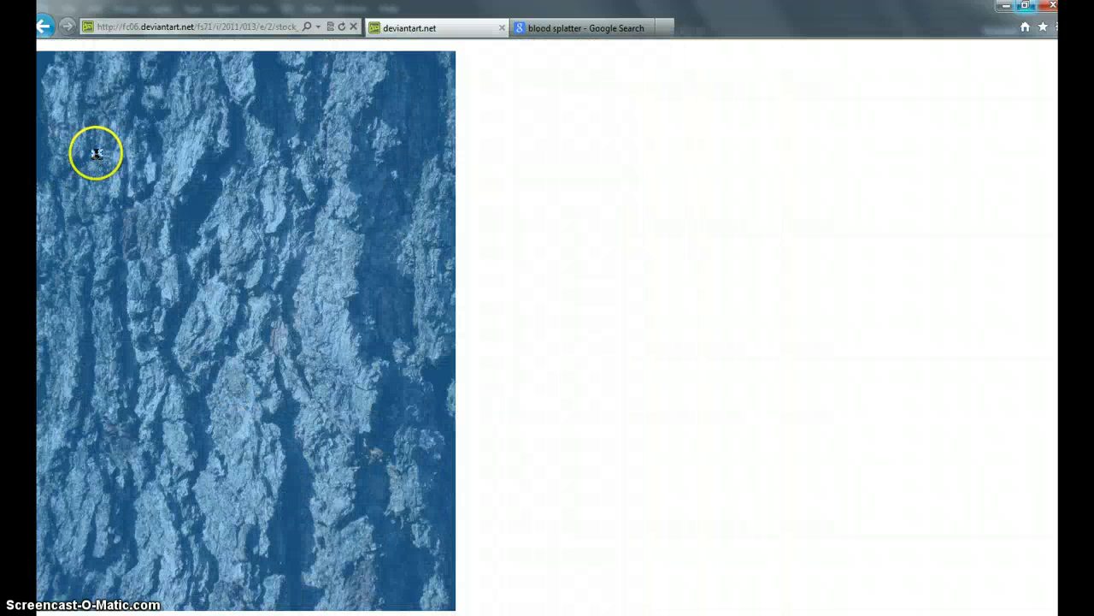
{"action": "right_click", "coordinate": [195, 261]}
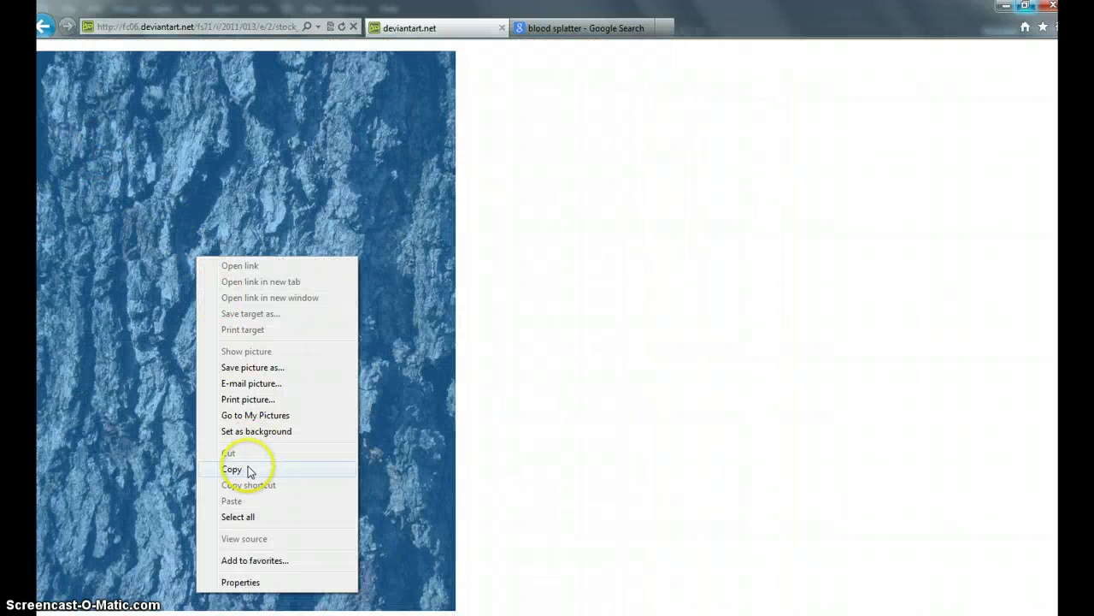
{"action": "left_click", "coordinate": [261, 469]}
{"action": "key", "text": "alt+Tab"}
{"action": "key", "text": "alt+Tab"}
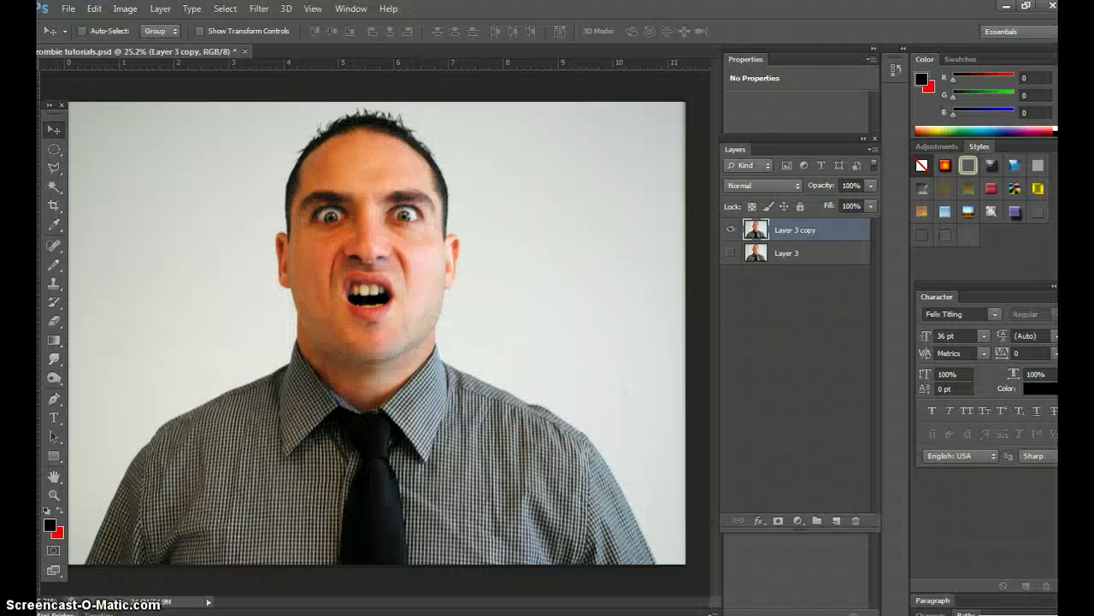
Step: Create a new 1440 × 900 pixel RGB document at 72 pixels/inch with a white background
{"action": "left_click", "coordinate": [68, 8]}
{"action": "left_click", "coordinate": [80, 26]}
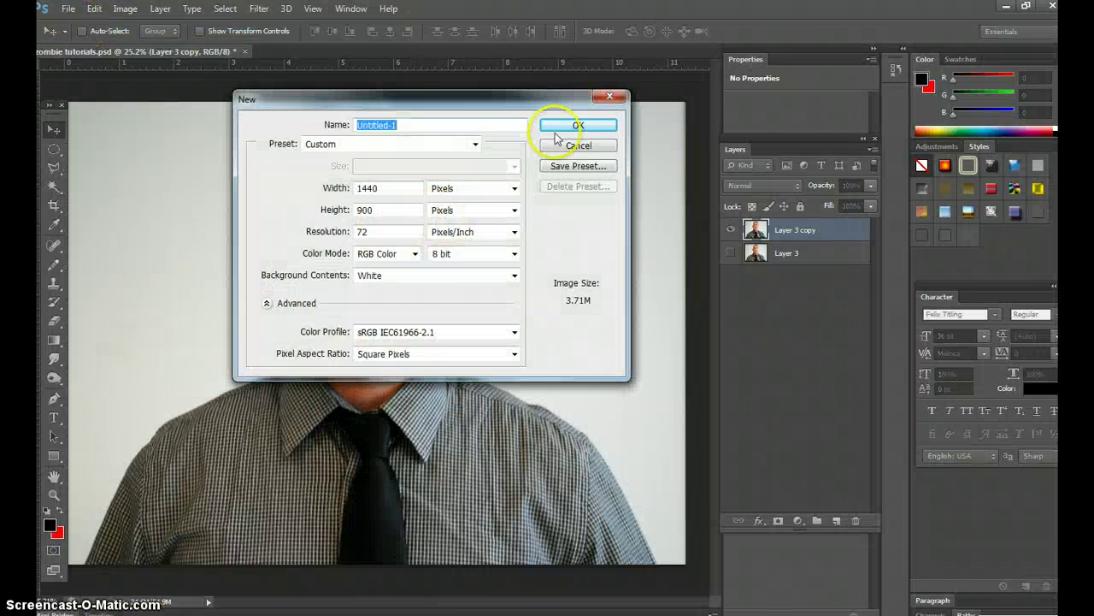
{"action": "left_click", "coordinate": [581, 122]}
Step: Close the blank 1440 × 900 document without adding anything to it
{"action": "left_click", "coordinate": [94, 9]}
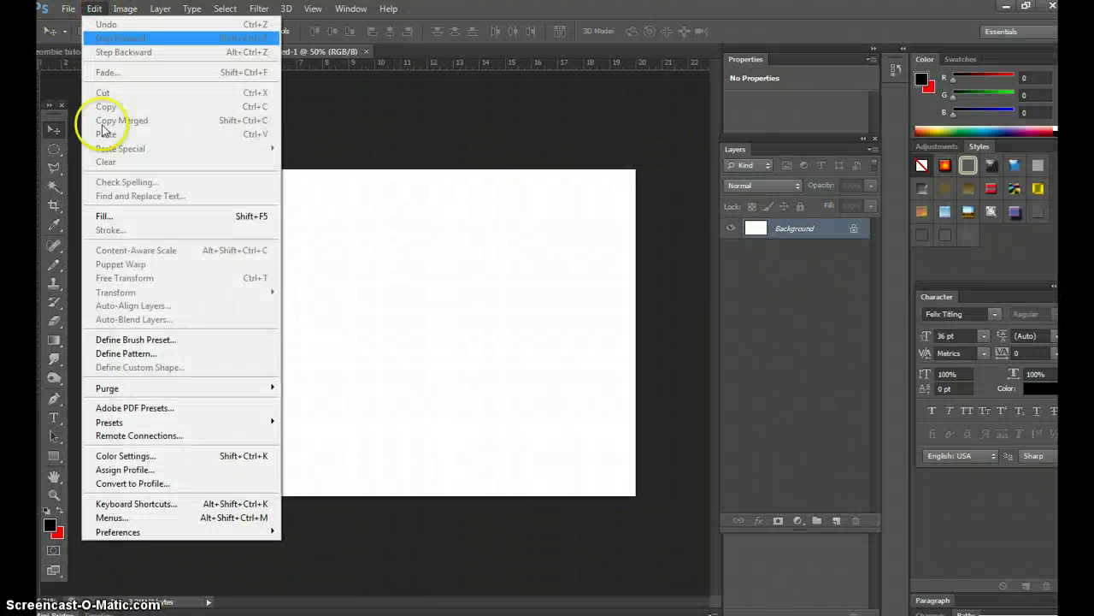
{"action": "key", "text": "Escape"}
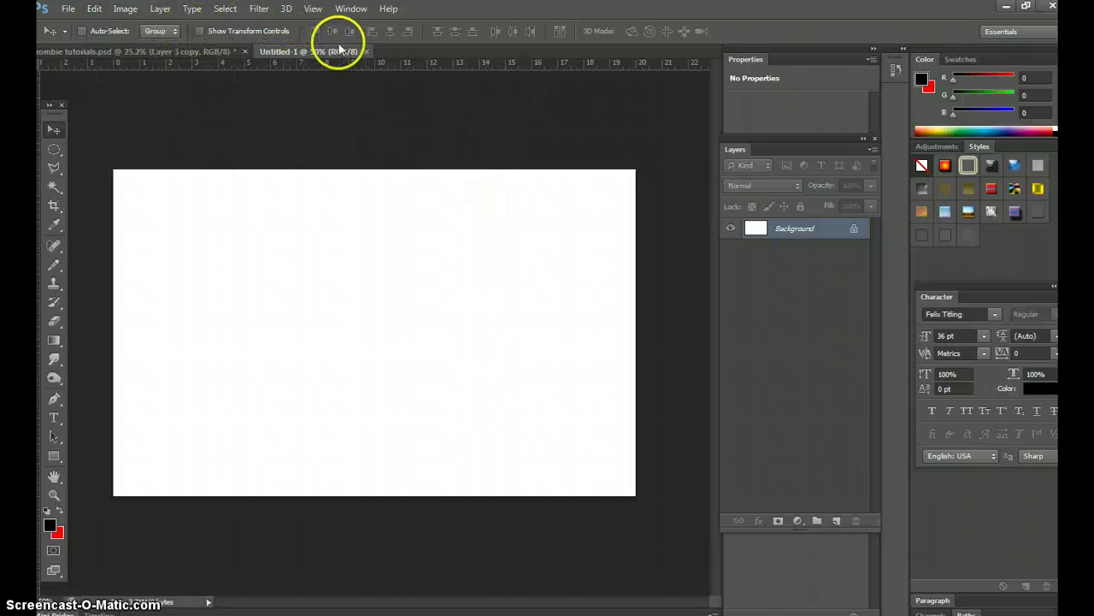
{"action": "left_click", "coordinate": [366, 53]}
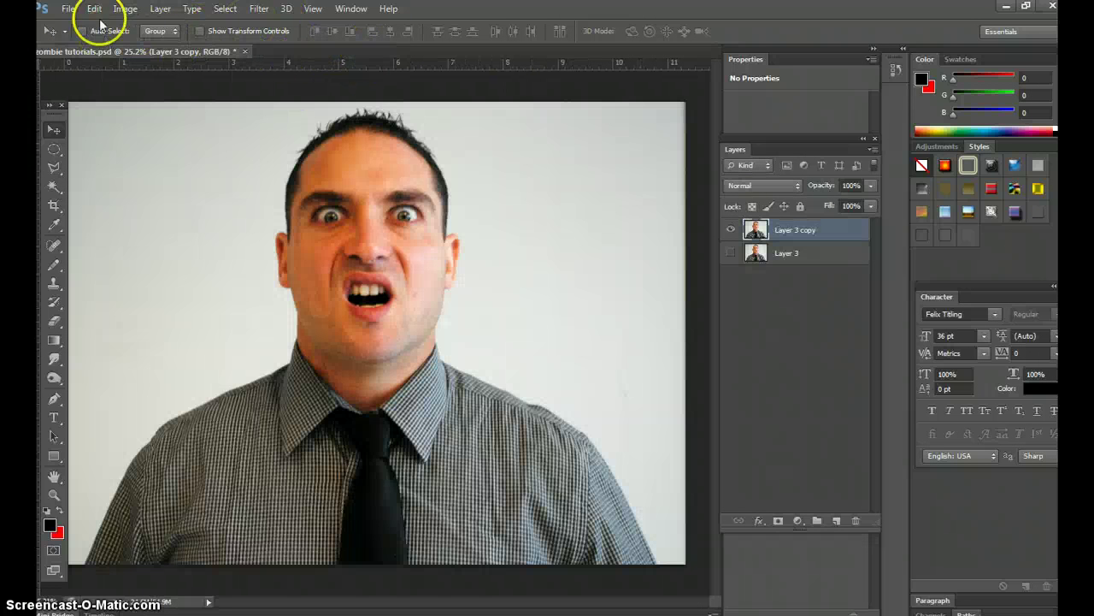
Step: Shrink the browser and Photoshop windows to expose the desktop, and close the open My Passport Backup folder window
{"action": "key", "text": "alt+Tab"}
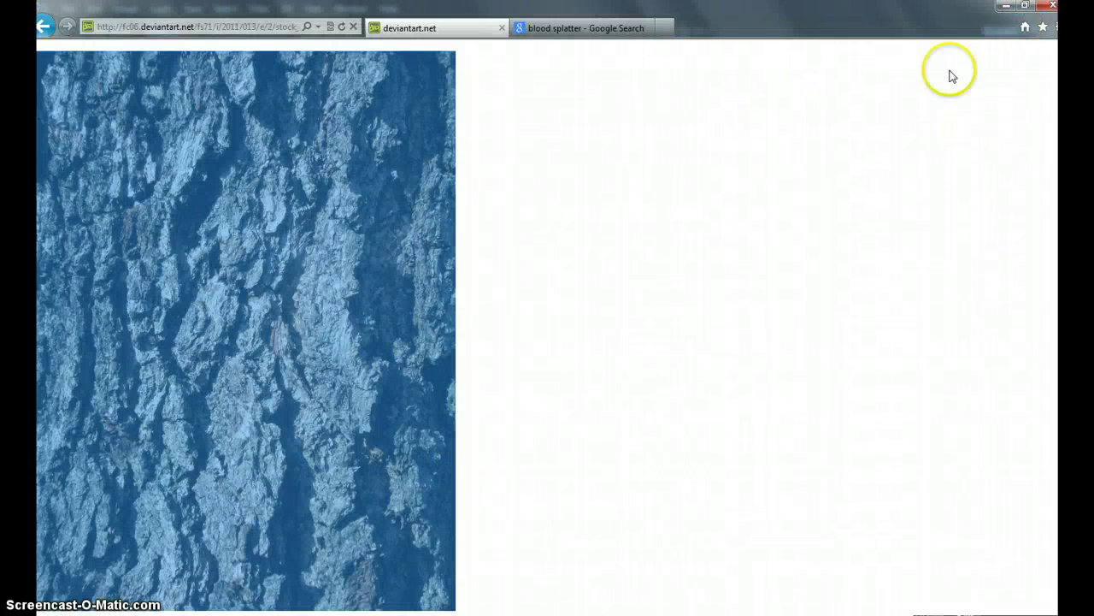
{"action": "double_click", "coordinate": [889, 22]}
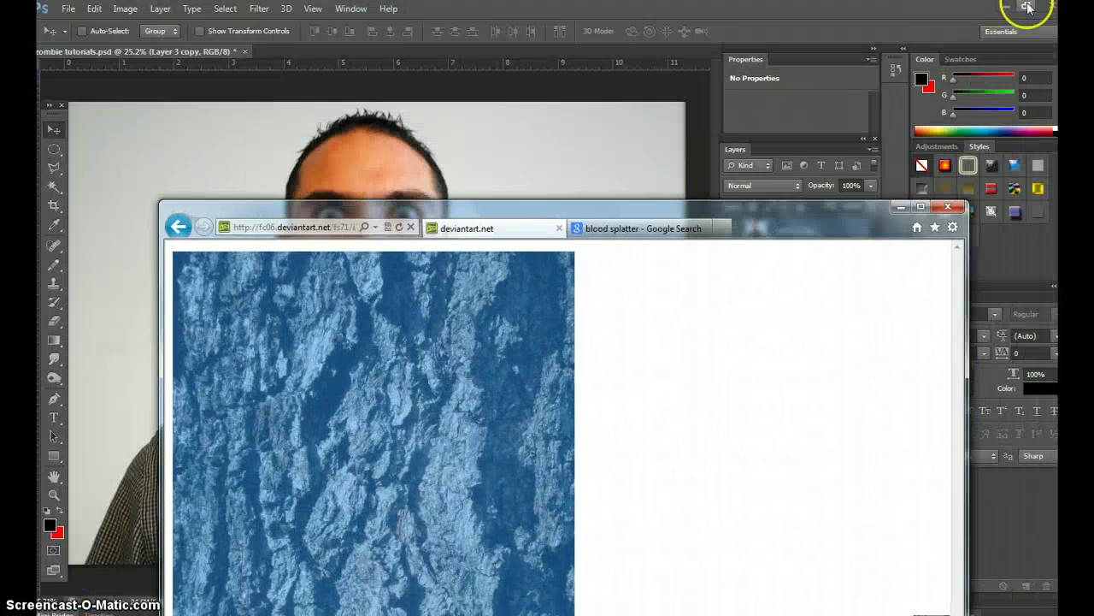
{"action": "left_click", "coordinate": [1028, 6]}
{"action": "left_click_drag", "start_coordinate": [843, 32], "coordinate": [812, 231]}
{"action": "left_click", "coordinate": [623, 160]}
{"action": "left_click_drag", "start_coordinate": [831, 142], "coordinate": [647, 221]}
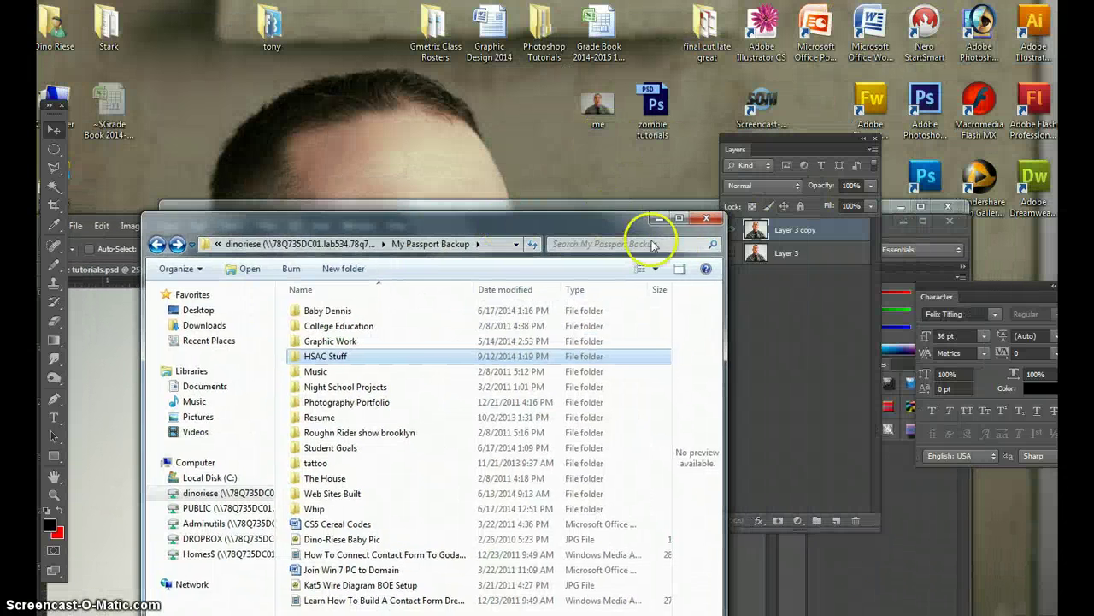
{"action": "left_click", "coordinate": [707, 221]}
Step: Try to copy the bark picture from the browser page onto the desktop as a file
{"action": "key", "text": "alt+Tab"}
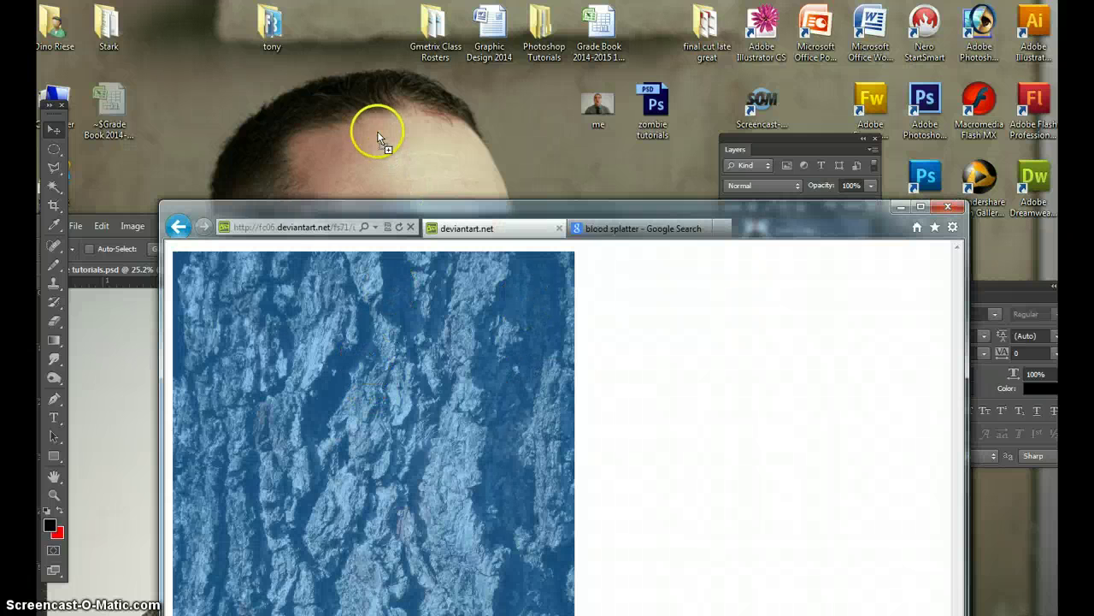
{"action": "left_click_drag", "start_coordinate": [377, 132], "coordinate": [378, 132]}
{"action": "left_click", "coordinate": [400, 285]}
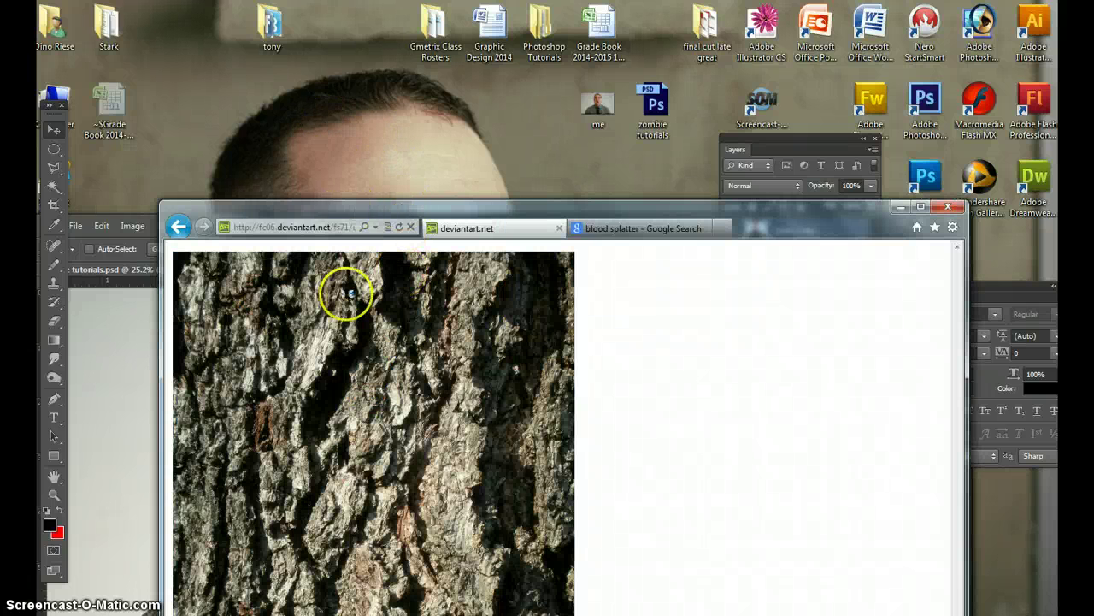
{"action": "left_click_drag", "start_coordinate": [333, 135], "coordinate": [635, 208]}
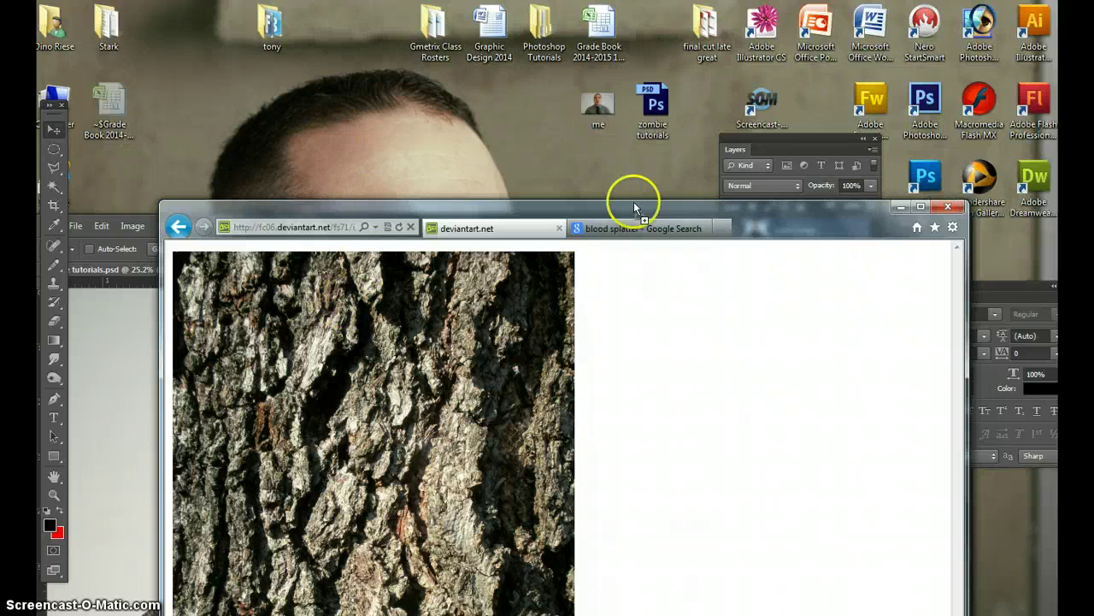
Step: Reposition the browser window so the whole bark picture shows, capture the screen, and minimize the browser
{"action": "left_click_drag", "start_coordinate": [769, 214], "coordinate": [652, 86]}
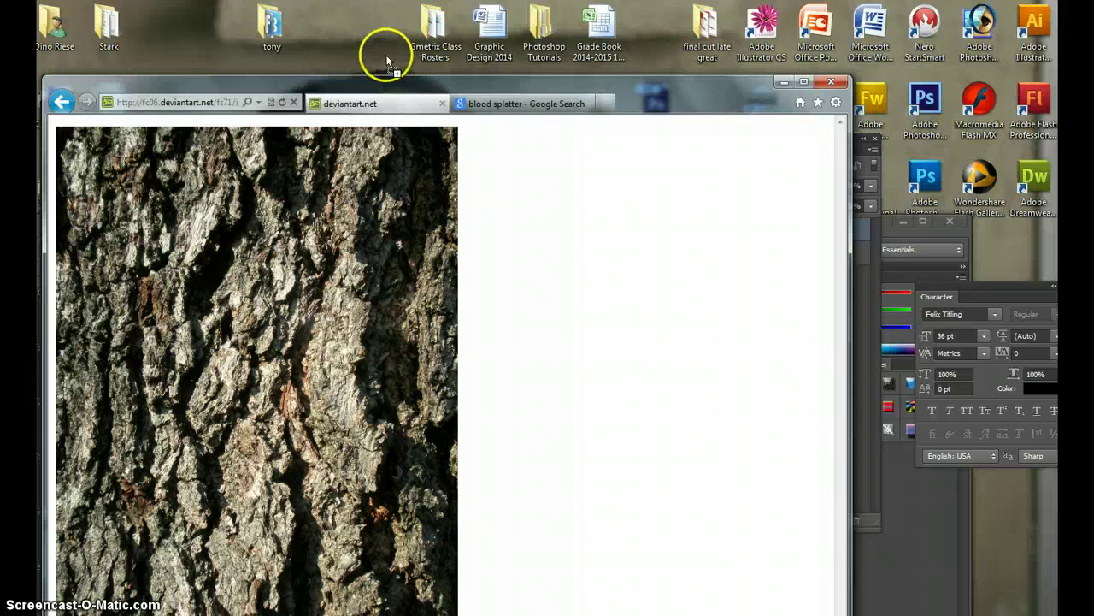
{"action": "left_click_drag", "start_coordinate": [565, 76], "coordinate": [697, 22]}
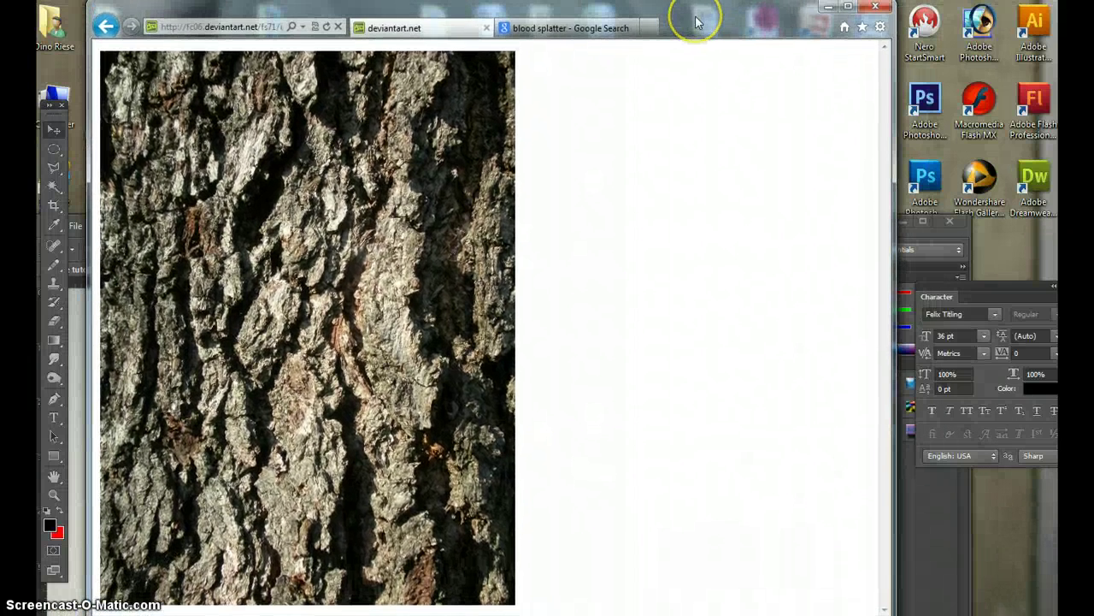
{"action": "left_click", "coordinate": [826, 7]}
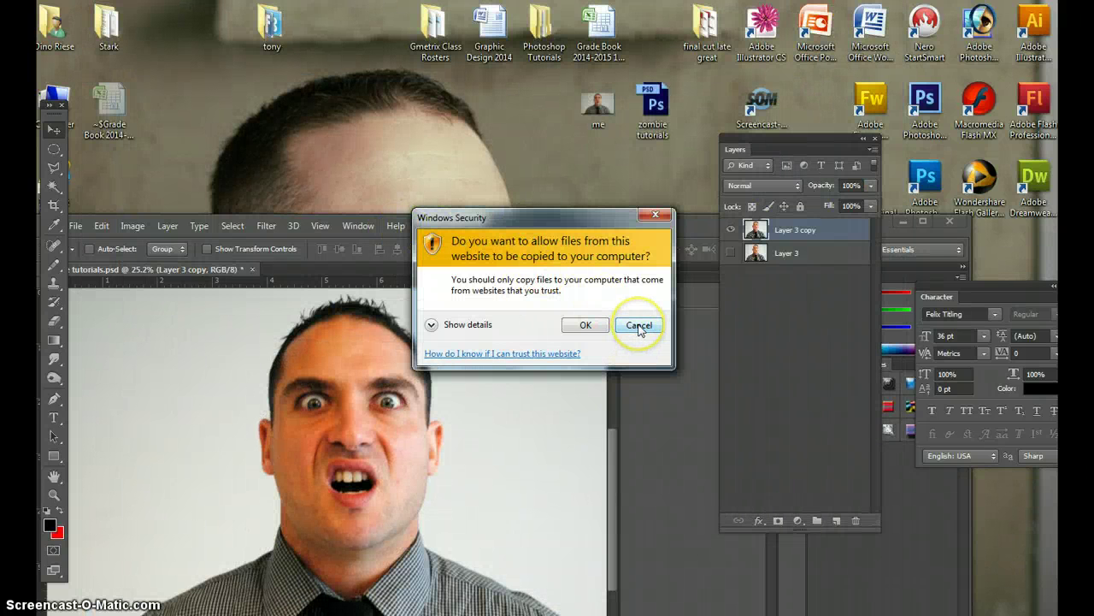
Step: Dismiss the file-copy security prompt, return to Photoshop, and paste the screen capture into the portrait document
{"action": "left_click", "coordinate": [656, 215]}
{"action": "left_click_drag", "start_coordinate": [517, 227], "coordinate": [557, 39]}
{"action": "left_click", "coordinate": [138, 38]}
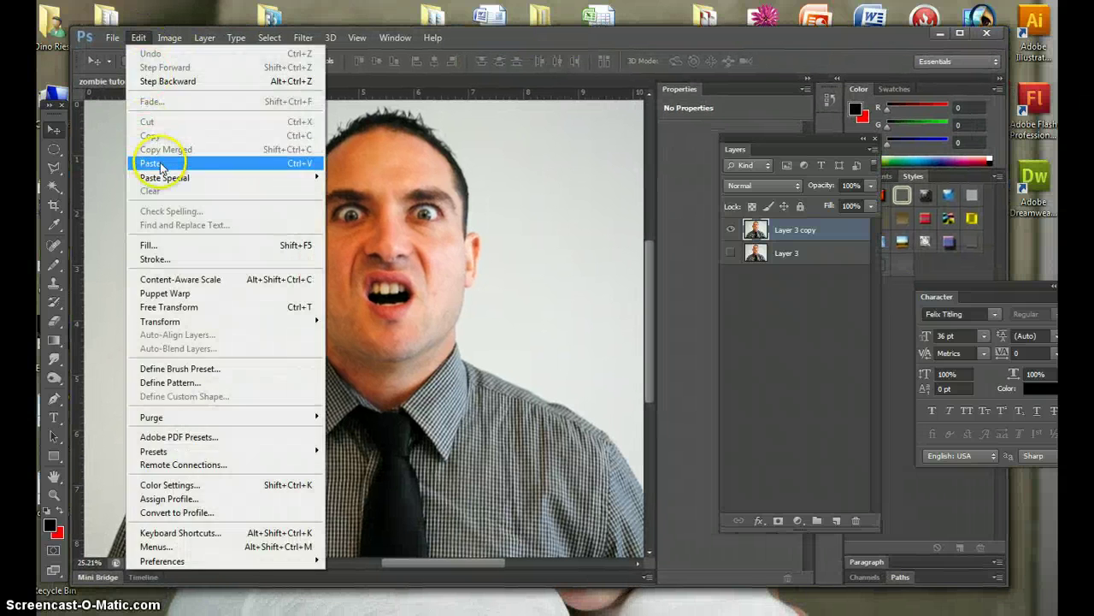
{"action": "left_click", "coordinate": [154, 163]}
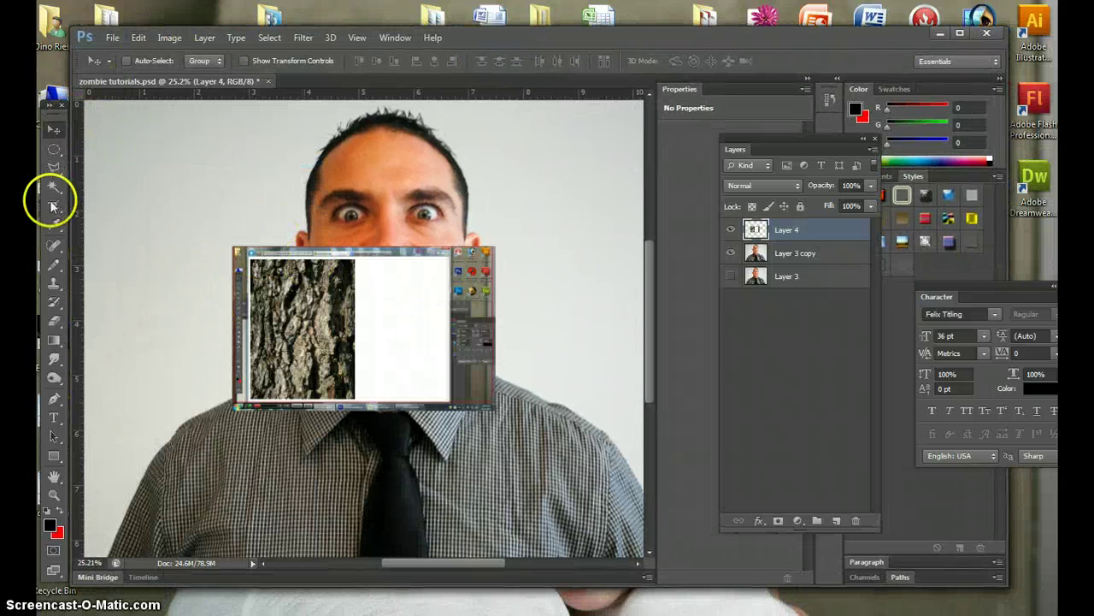
Step: Select the bark area of the pasted screen capture with the Rectangular Marquee tool and cut it out
{"action": "left_click", "coordinate": [54, 151]}
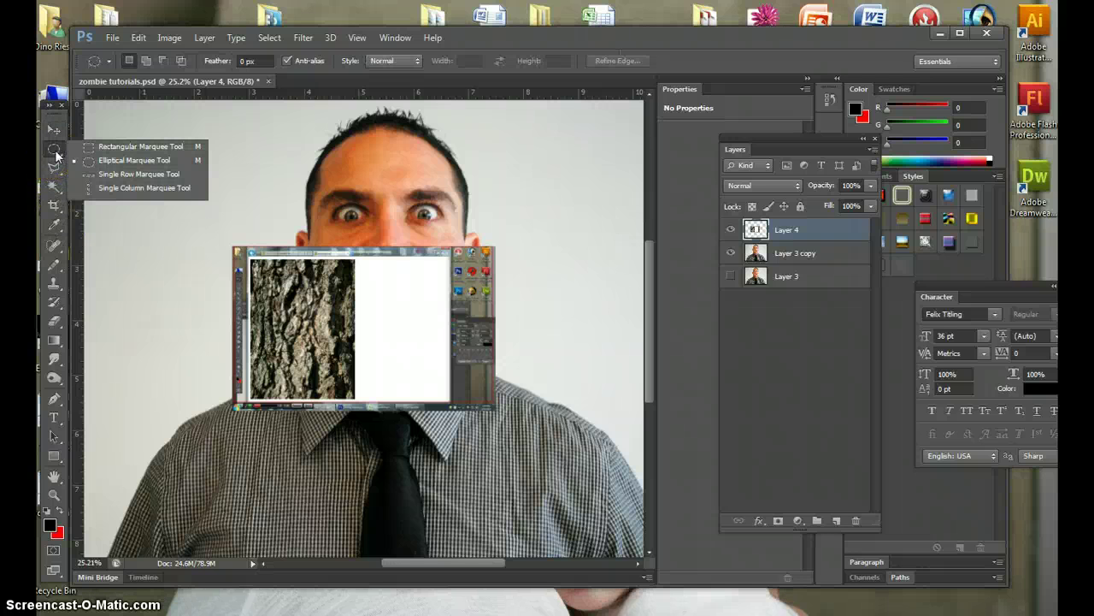
{"action": "key", "text": "shift+m"}
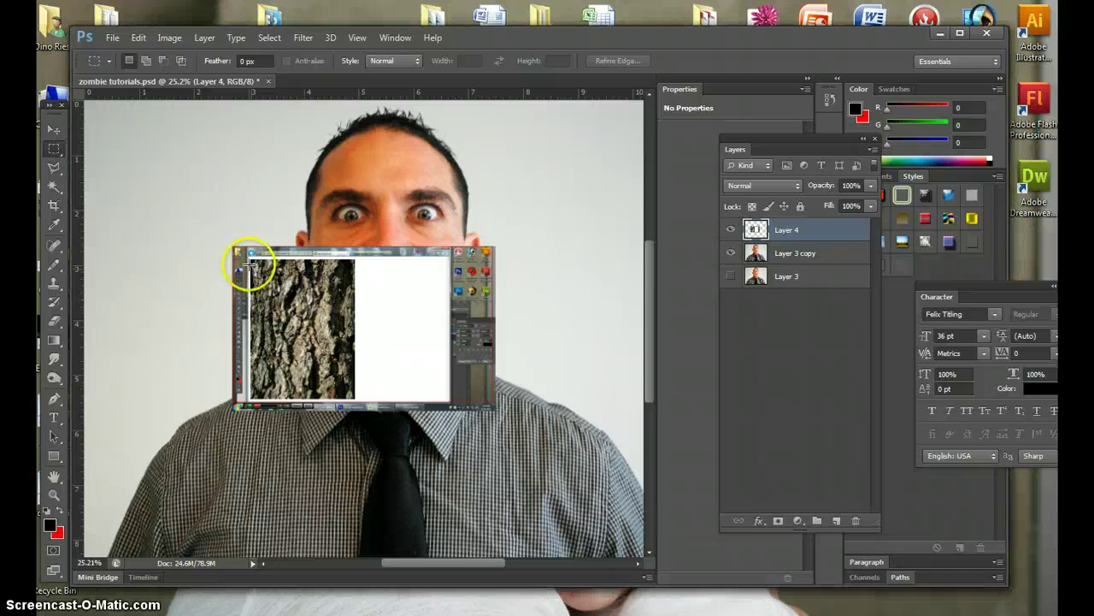
{"action": "left_click_drag", "start_coordinate": [249, 262], "coordinate": [352, 395]}
{"action": "left_click", "coordinate": [138, 38]}
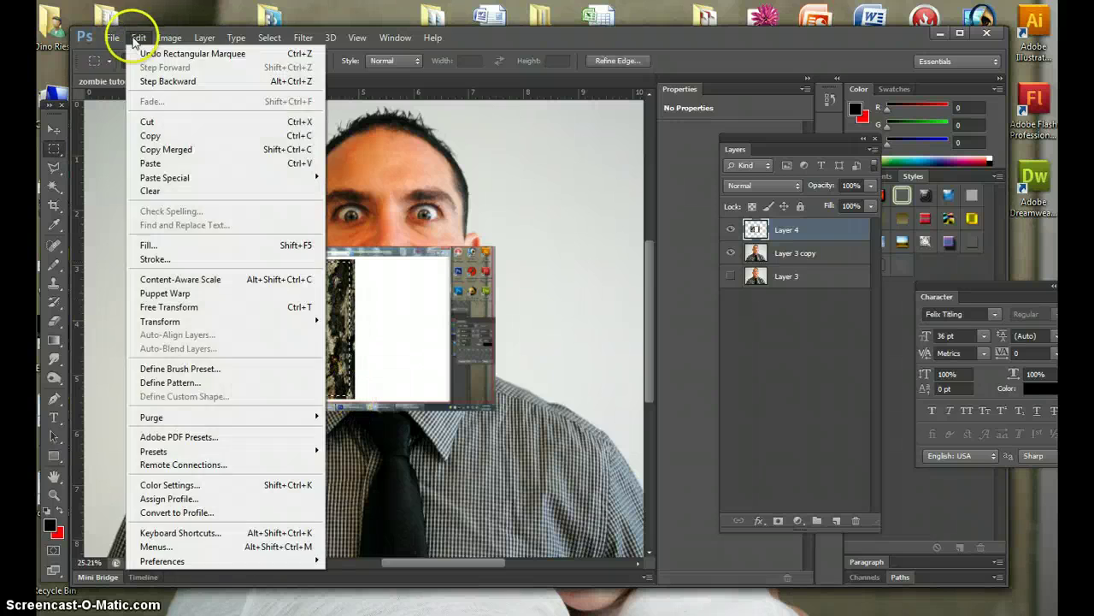
{"action": "left_click", "coordinate": [149, 123]}
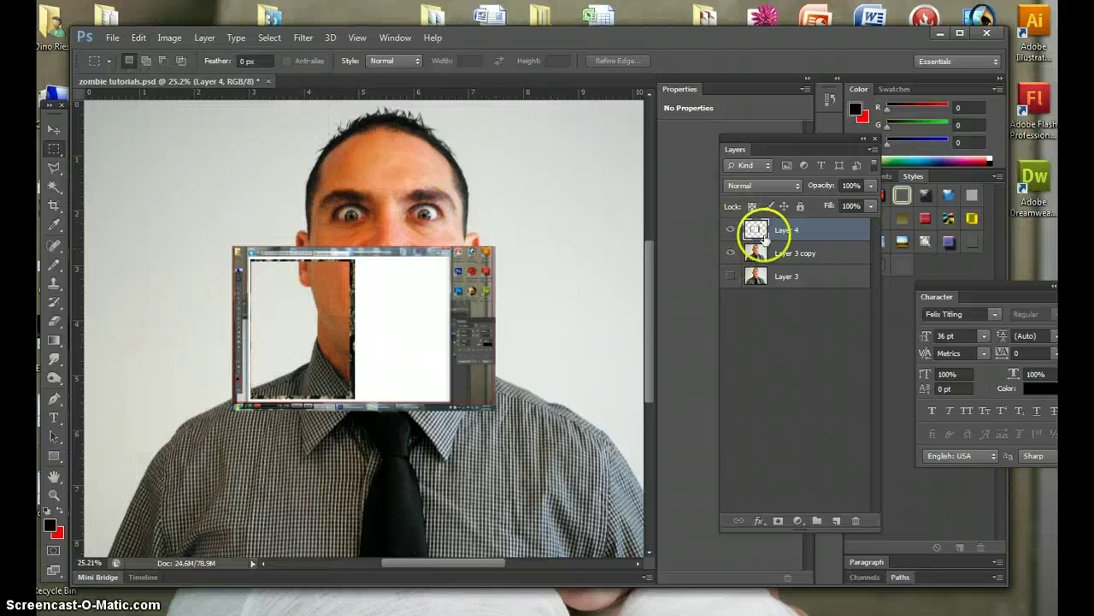
Step: Delete the leftover screen capture layer and paste the cut bark piece as its own layer
{"action": "left_click", "coordinate": [732, 229]}
{"action": "left_click_drag", "start_coordinate": [778, 230], "coordinate": [855, 519]}
{"action": "left_click_drag", "start_coordinate": [778, 513], "coordinate": [856, 520]}
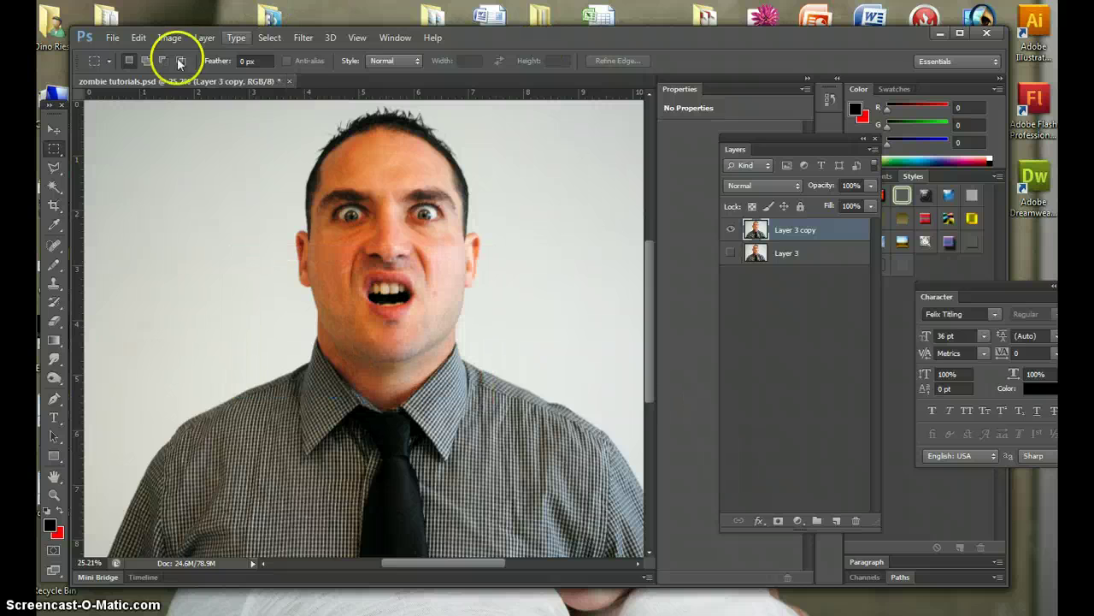
{"action": "left_click", "coordinate": [138, 38]}
{"action": "left_click", "coordinate": [147, 161]}
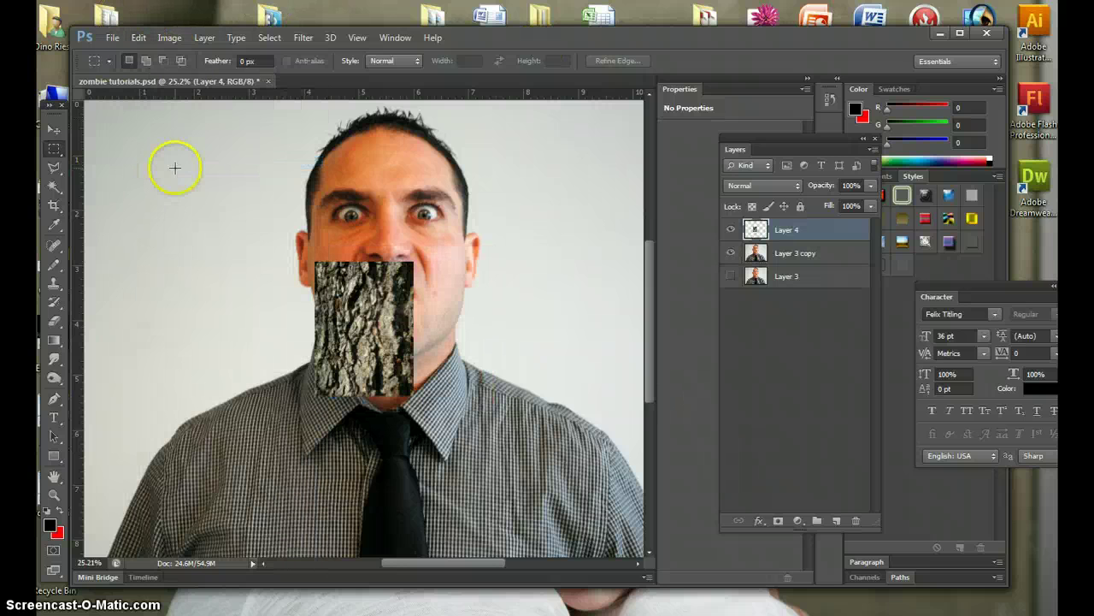
Step: Free Transform the bark layer to about 203% width and 221% height so it covers the whole face, and apply it
{"action": "left_click", "coordinate": [137, 38]}
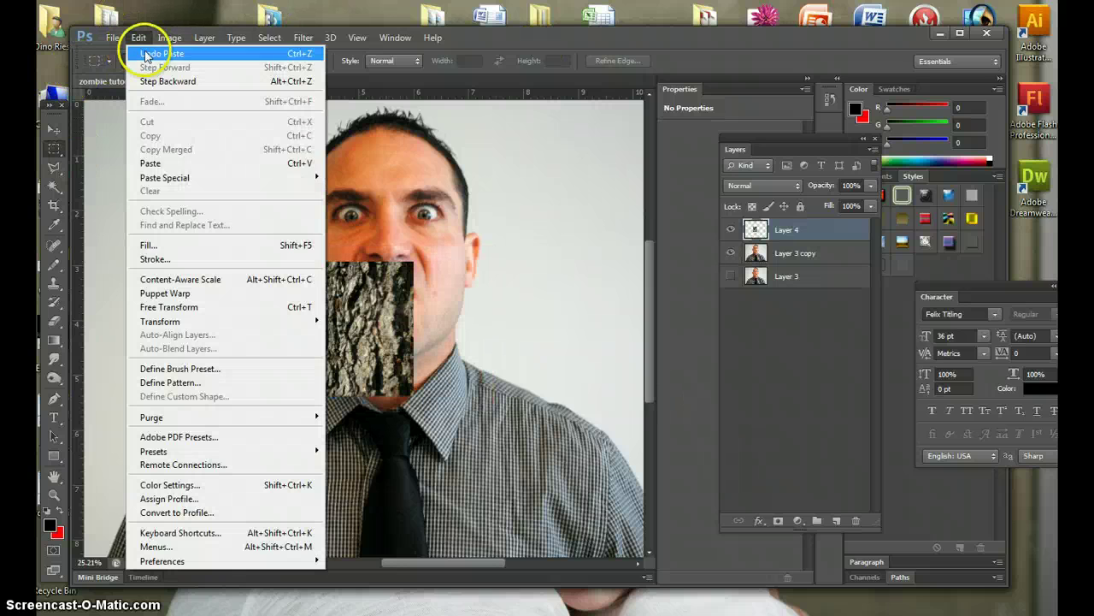
{"action": "left_click", "coordinate": [178, 312]}
{"action": "left_click_drag", "start_coordinate": [414, 261], "coordinate": [394, 215]}
{"action": "left_click_drag", "start_coordinate": [390, 347], "coordinate": [391, 417]}
{"action": "left_click_drag", "start_coordinate": [477, 268], "coordinate": [486, 267]}
{"action": "left_click_drag", "start_coordinate": [303, 266], "coordinate": [290, 268]}
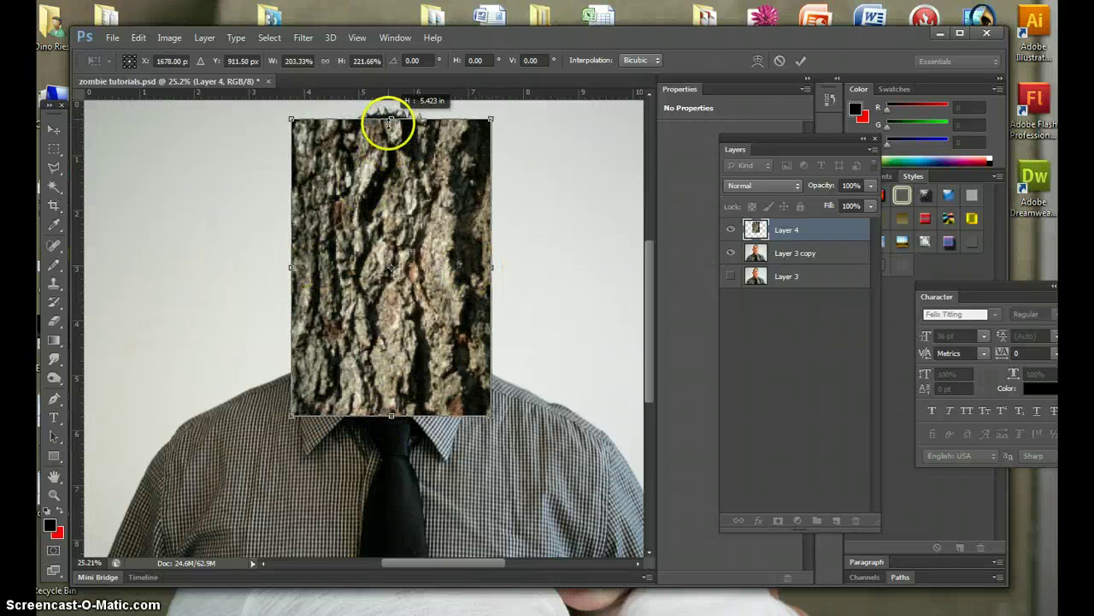
{"action": "left_click_drag", "start_coordinate": [389, 124], "coordinate": [389, 122]}
{"action": "left_click", "coordinate": [53, 128]}
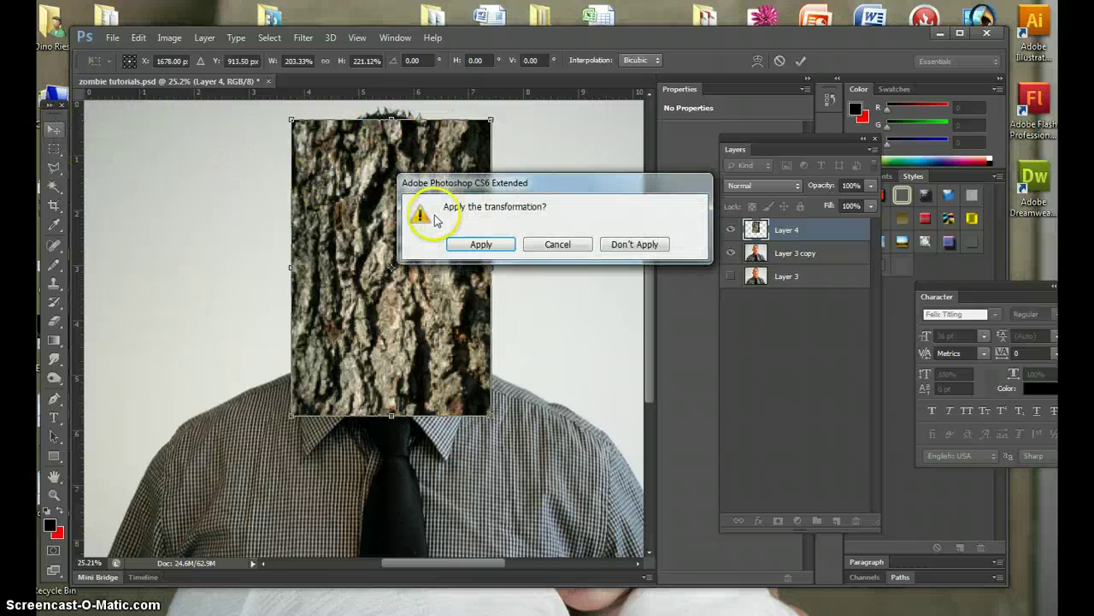
{"action": "left_click", "coordinate": [466, 245]}
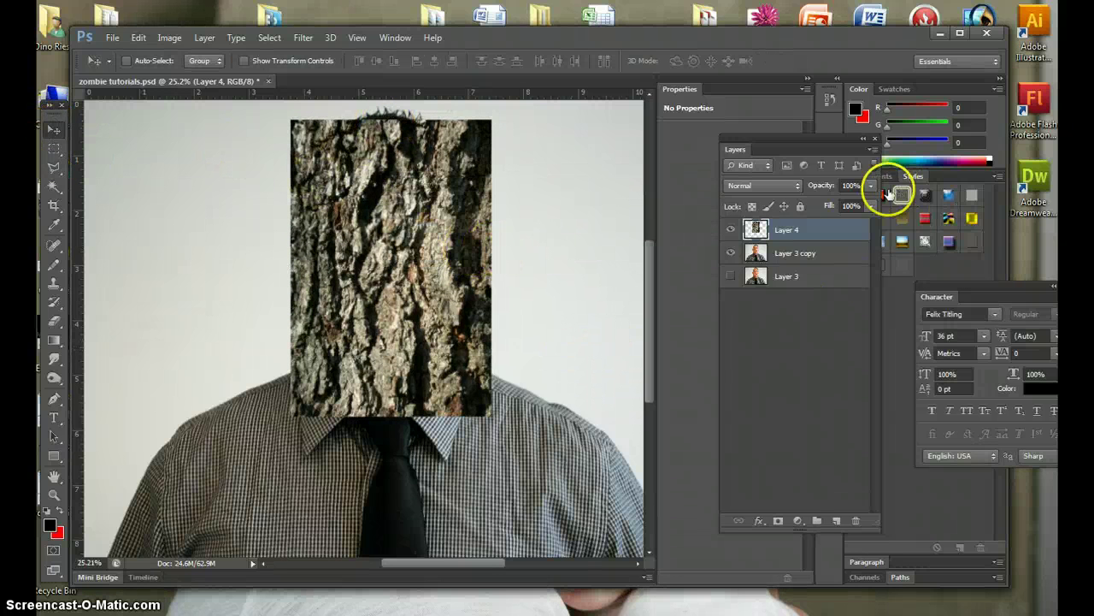
Step: Lower the bark layer's opacity to 28% so the face shows through
{"action": "left_click", "coordinate": [871, 185]}
{"action": "left_click_drag", "start_coordinate": [835, 202], "coordinate": [822, 202]}
{"action": "scroll", "coordinate": [867, 200], "scroll_direction": "down", "scroll_amount": 6}
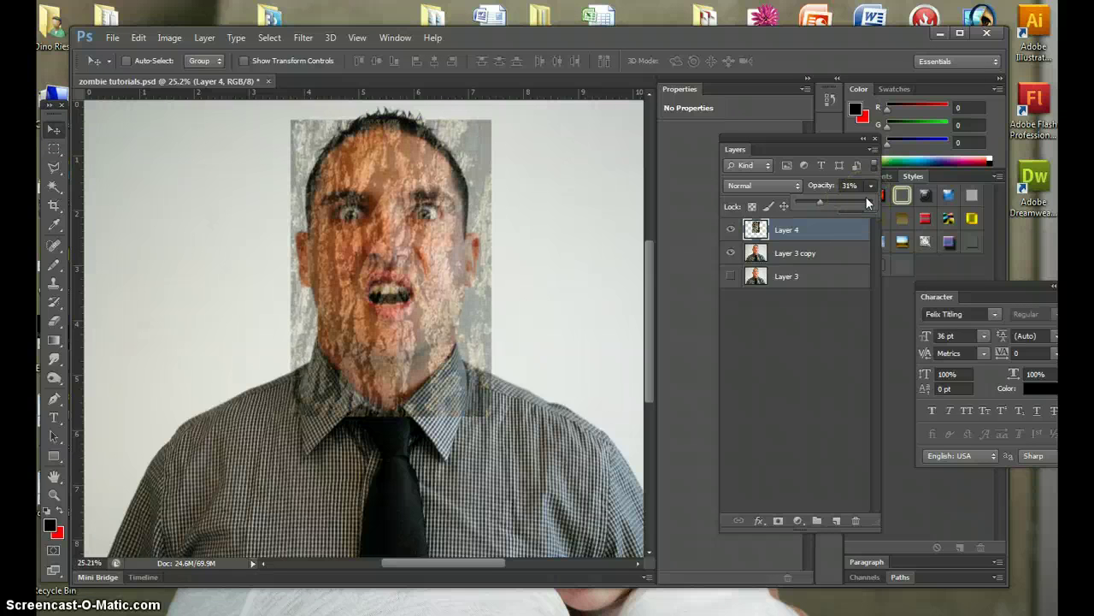
Step: Set the Eraser to a soft 170 px brush with 0% hardness and erase the bark beside the neck over the left shoulder
{"action": "left_click", "coordinate": [54, 320]}
{"action": "right_click", "coordinate": [53, 320]}
{"action": "left_click", "coordinate": [123, 315]}
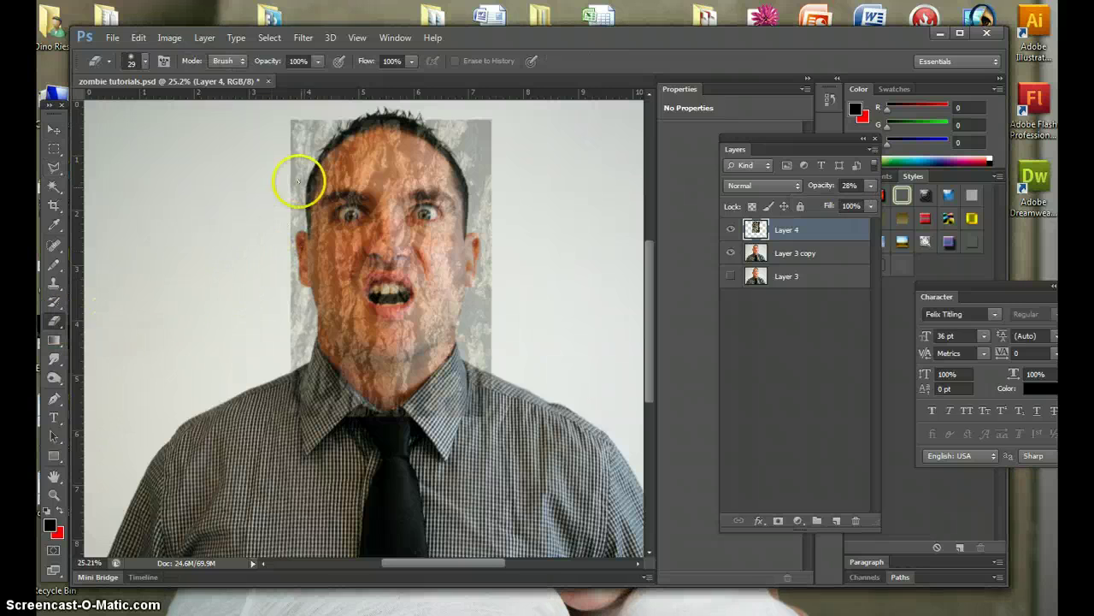
{"action": "left_click", "coordinate": [141, 60]}
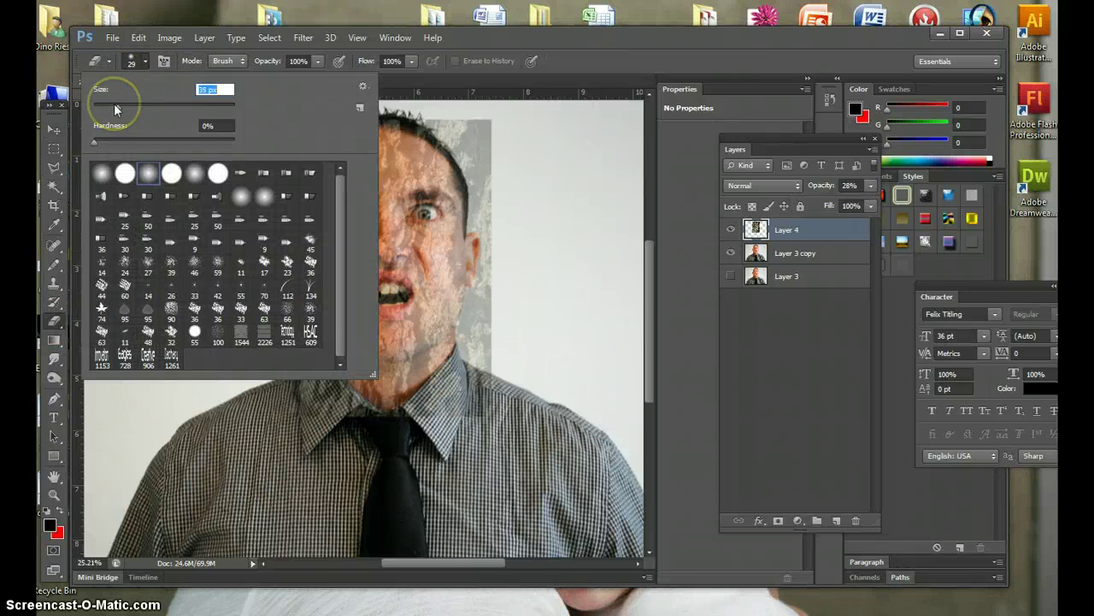
{"action": "scroll", "coordinate": [114, 104], "scroll_direction": "up", "scroll_amount": 15}
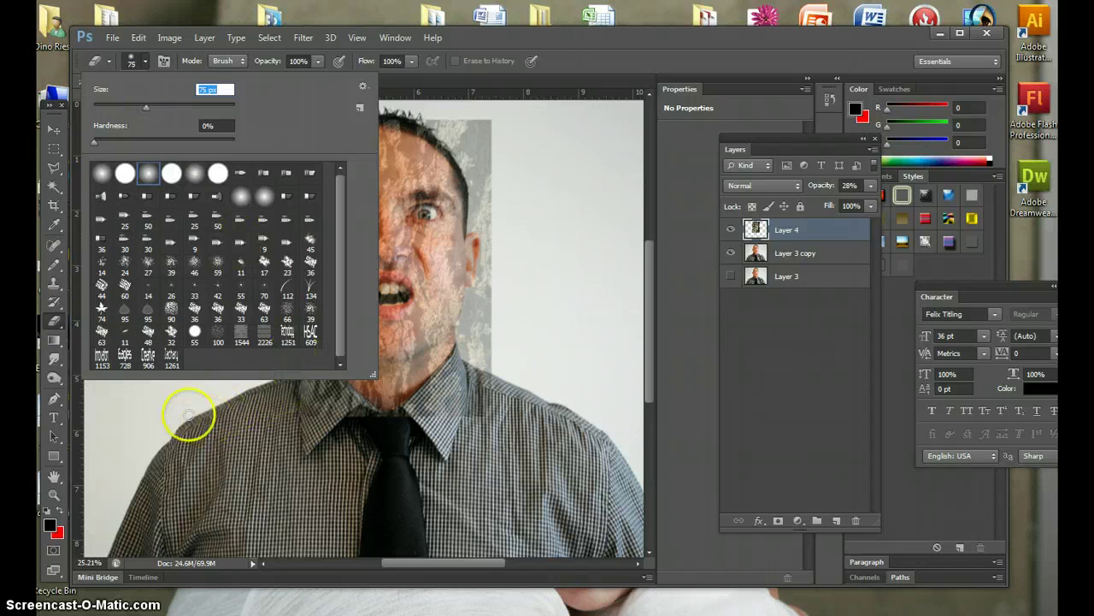
{"action": "left_click_drag", "start_coordinate": [146, 106], "coordinate": [189, 106]}
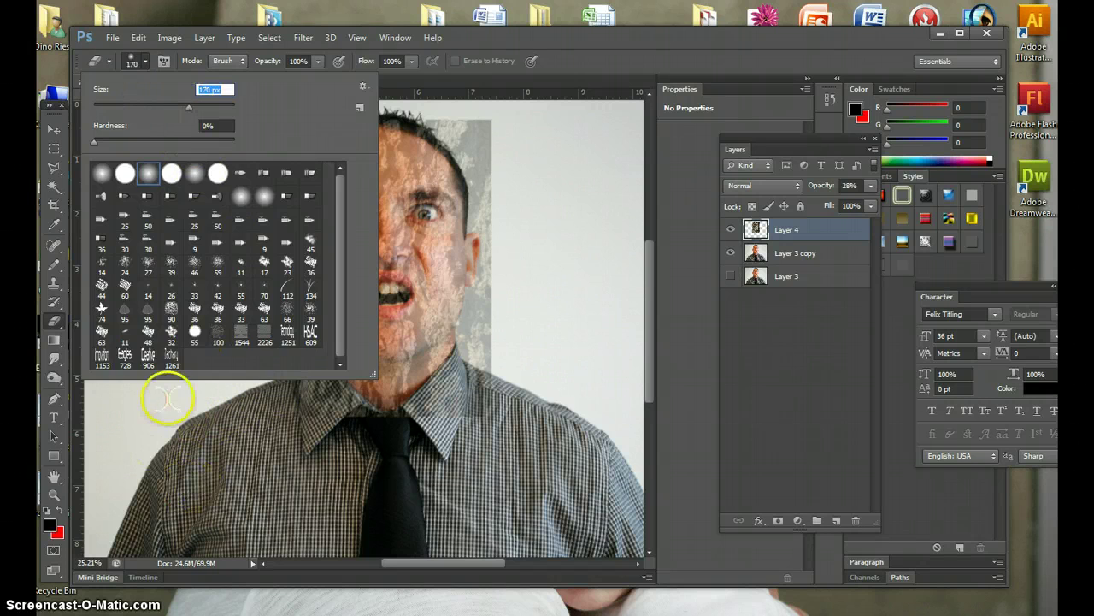
{"action": "left_click", "coordinate": [270, 413]}
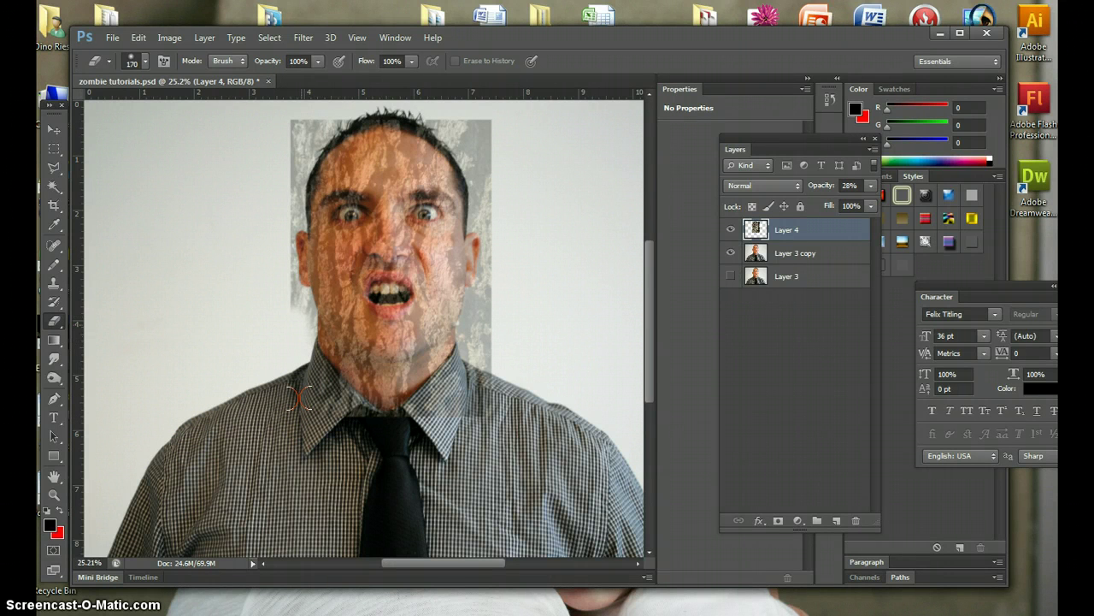
Step: Erase the bark texture from the background along the left jaw and around the lower part of the ear at close zoom
{"action": "left_click", "coordinate": [53, 495]}
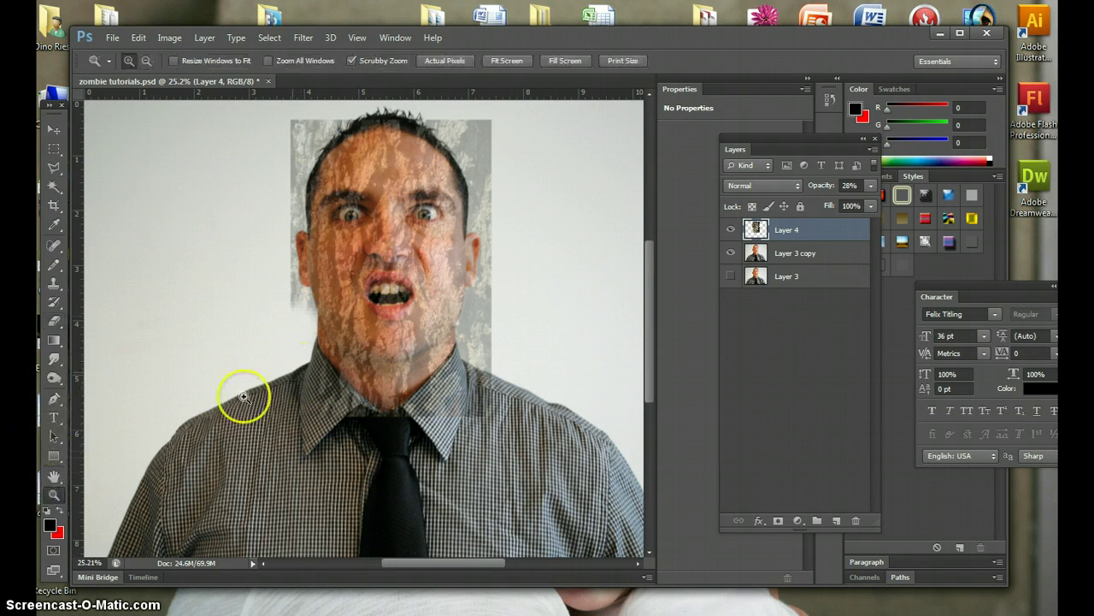
{"action": "left_click_drag", "start_coordinate": [290, 314], "coordinate": [293, 315]}
{"action": "left_click", "coordinate": [51, 476]}
{"action": "left_click_drag", "start_coordinate": [401, 273], "coordinate": [254, 406]}
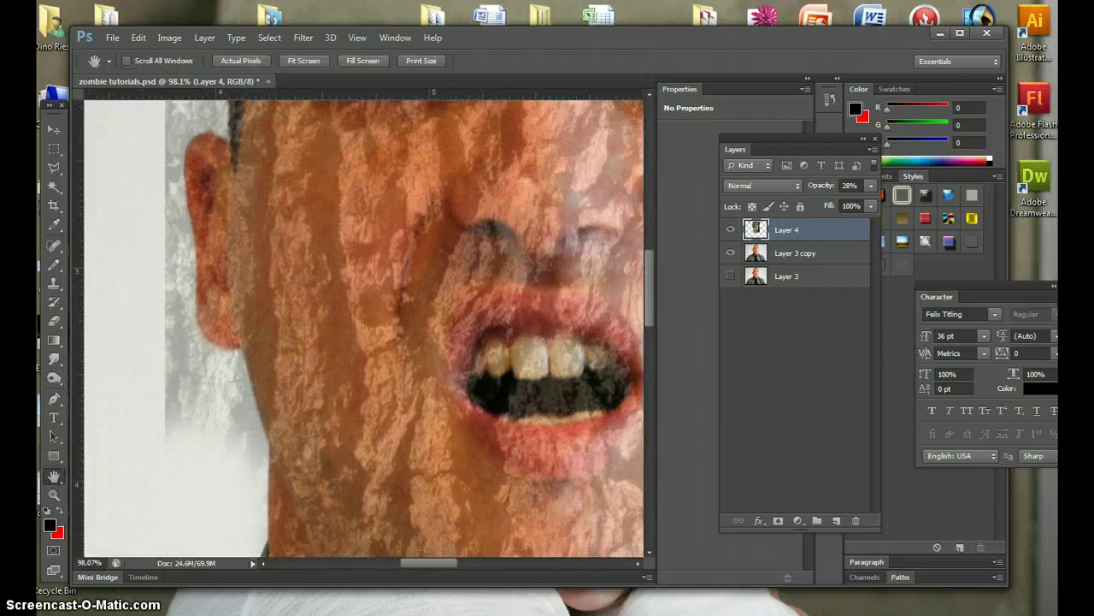
{"action": "left_click", "coordinate": [53, 320]}
{"action": "mouse_move", "coordinate": [218, 469]}
{"action": "left_mouse_down"}
{"action": "mouse_move", "coordinate": [215, 447]}
{"action": "mouse_move", "coordinate": [218, 457]}
{"action": "left_mouse_up"}
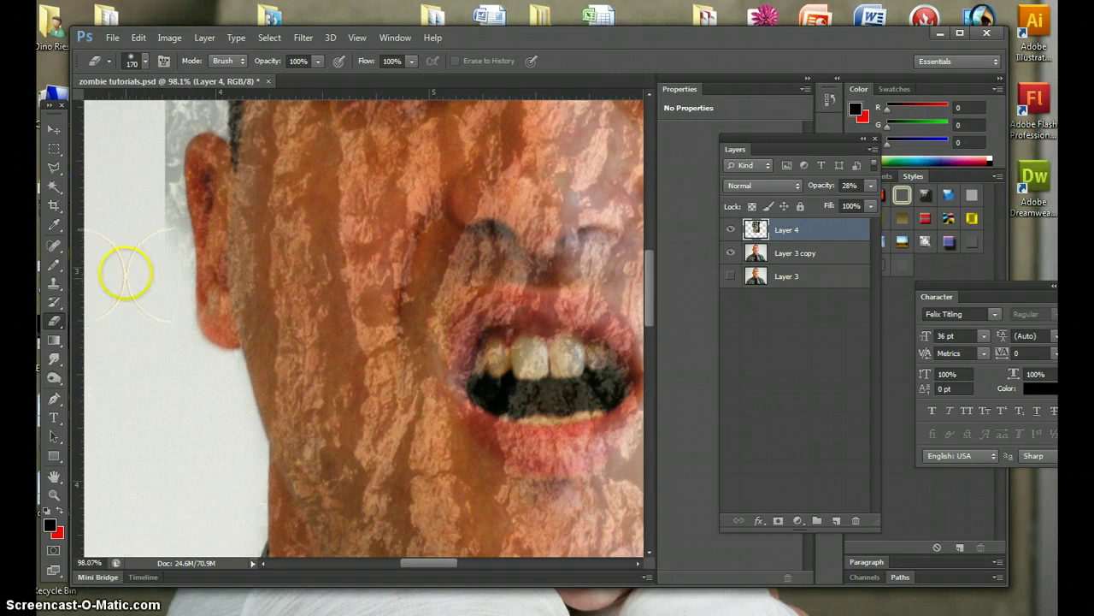
{"action": "mouse_move", "coordinate": [128, 273]}
{"action": "left_mouse_down"}
{"action": "mouse_move", "coordinate": [143, 177]}
{"action": "mouse_move", "coordinate": [74, 335]}
{"action": "mouse_move", "coordinate": [100, 356]}
{"action": "left_mouse_up"}
Step: Erase the bark texture from the background above the left ear, beside the left temple, and along the hair up to the crown
{"action": "scroll", "coordinate": [100, 356], "scroll_direction": "up", "scroll_amount": 5}
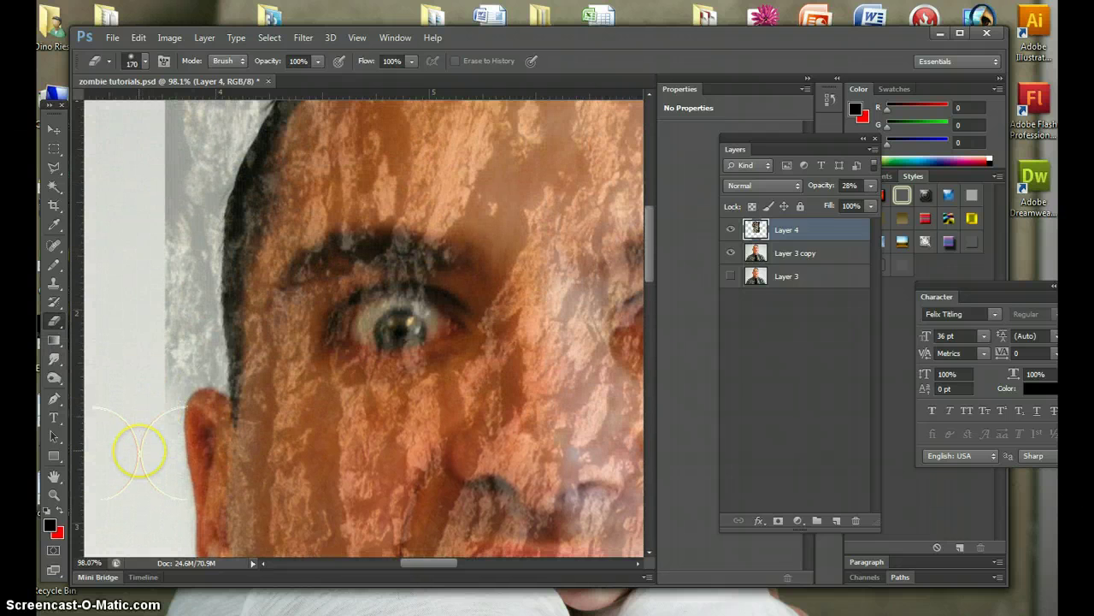
{"action": "mouse_move", "coordinate": [139, 453]}
{"action": "left_mouse_down"}
{"action": "mouse_move", "coordinate": [167, 325]}
{"action": "mouse_move", "coordinate": [139, 453]}
{"action": "left_mouse_up"}
{"action": "left_click_drag", "start_coordinate": [166, 299], "coordinate": [186, 171]}
{"action": "mouse_move", "coordinate": [197, 128]}
{"action": "left_mouse_down"}
{"action": "mouse_move", "coordinate": [202, 206]}
{"action": "mouse_move", "coordinate": [175, 172]}
{"action": "left_mouse_up"}
{"action": "scroll", "coordinate": [183, 276], "scroll_direction": "up", "scroll_amount": 3}
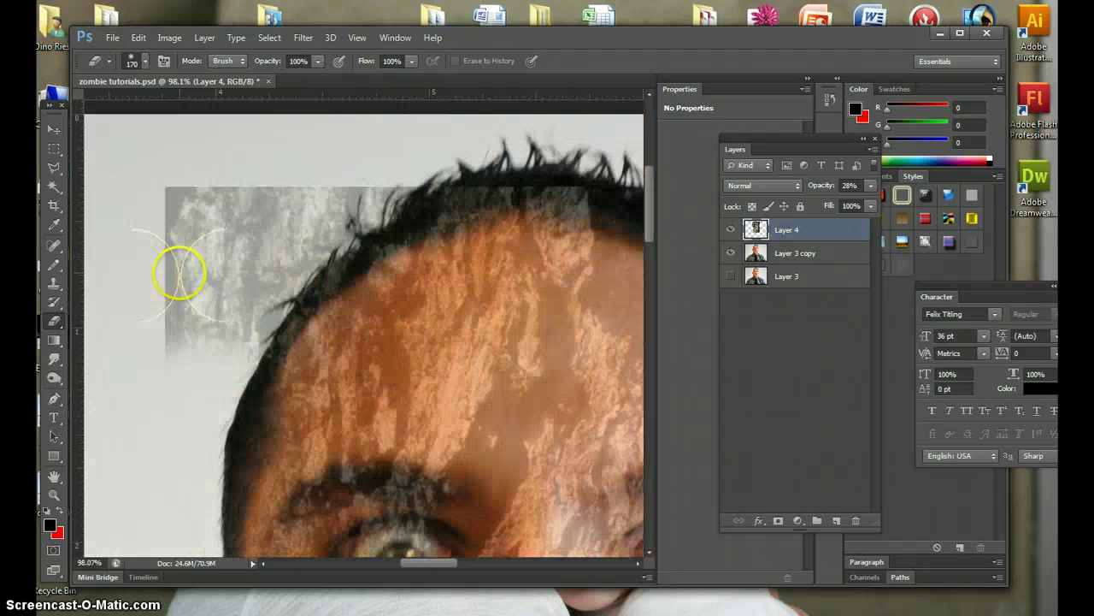
{"action": "left_click_drag", "start_coordinate": [168, 384], "coordinate": [188, 163]}
{"action": "mouse_move", "coordinate": [269, 231]}
{"action": "left_mouse_down"}
{"action": "mouse_move", "coordinate": [340, 171]}
{"action": "mouse_move", "coordinate": [280, 255]}
{"action": "left_mouse_up"}
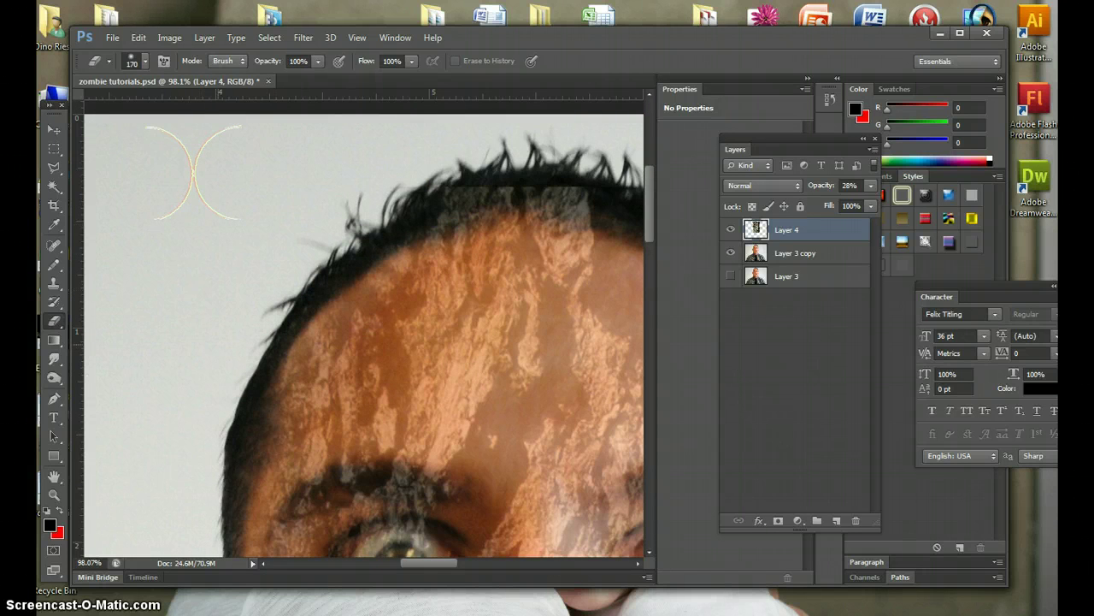
{"action": "mouse_move", "coordinate": [349, 228]}
{"action": "left_mouse_down"}
{"action": "mouse_move", "coordinate": [507, 175]}
{"action": "mouse_move", "coordinate": [612, 171]}
{"action": "mouse_move", "coordinate": [559, 158]}
{"action": "mouse_move", "coordinate": [533, 171]}
{"action": "mouse_move", "coordinate": [488, 141]}
{"action": "mouse_move", "coordinate": [424, 169]}
{"action": "mouse_move", "coordinate": [424, 195]}
{"action": "mouse_move", "coordinate": [530, 185]}
{"action": "left_mouse_up"}
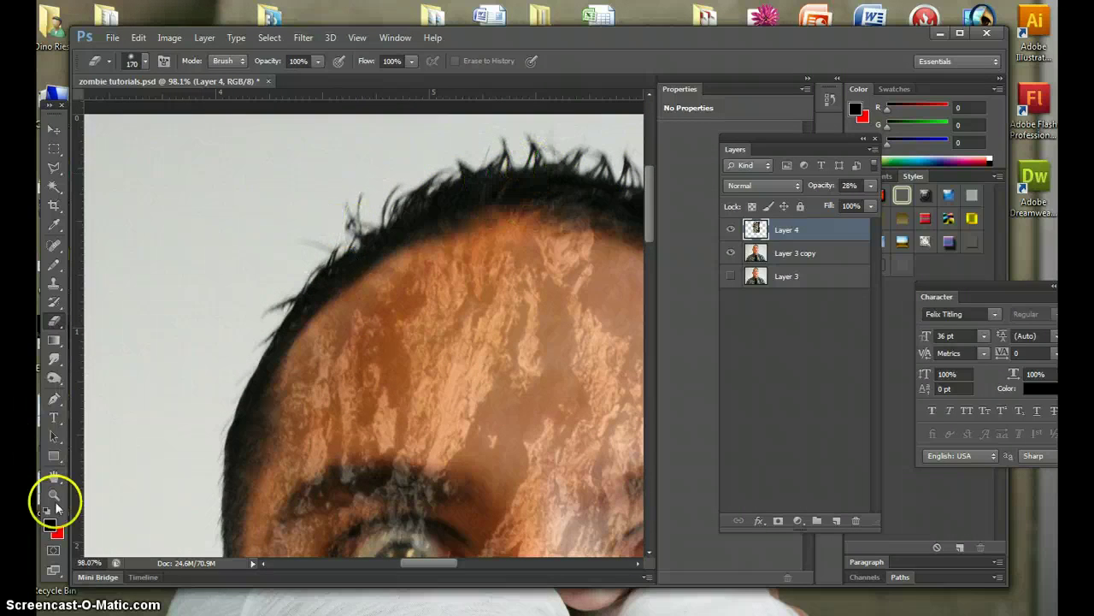
Step: Erase the bark texture from the hair and background around the upper right side of the head
{"action": "left_click", "coordinate": [53, 473]}
{"action": "mouse_move", "coordinate": [486, 293]}
{"action": "left_mouse_down"}
{"action": "mouse_move", "coordinate": [471, 296]}
{"action": "mouse_move", "coordinate": [523, 282]}
{"action": "left_mouse_up"}
{"action": "left_click", "coordinate": [50, 326]}
{"action": "left_click_drag", "start_coordinate": [281, 152], "coordinate": [232, 137]}
{"action": "mouse_move", "coordinate": [312, 153]}
{"action": "left_mouse_down"}
{"action": "mouse_move", "coordinate": [444, 192]}
{"action": "mouse_move", "coordinate": [504, 196]}
{"action": "mouse_move", "coordinate": [543, 239]}
{"action": "mouse_move", "coordinate": [385, 257]}
{"action": "mouse_move", "coordinate": [329, 243]}
{"action": "left_mouse_up"}
{"action": "mouse_move", "coordinate": [513, 324]}
{"action": "left_mouse_down"}
{"action": "mouse_move", "coordinate": [581, 374]}
{"action": "mouse_move", "coordinate": [469, 334]}
{"action": "mouse_move", "coordinate": [508, 425]}
{"action": "mouse_move", "coordinate": [487, 370]}
{"action": "left_mouse_up"}
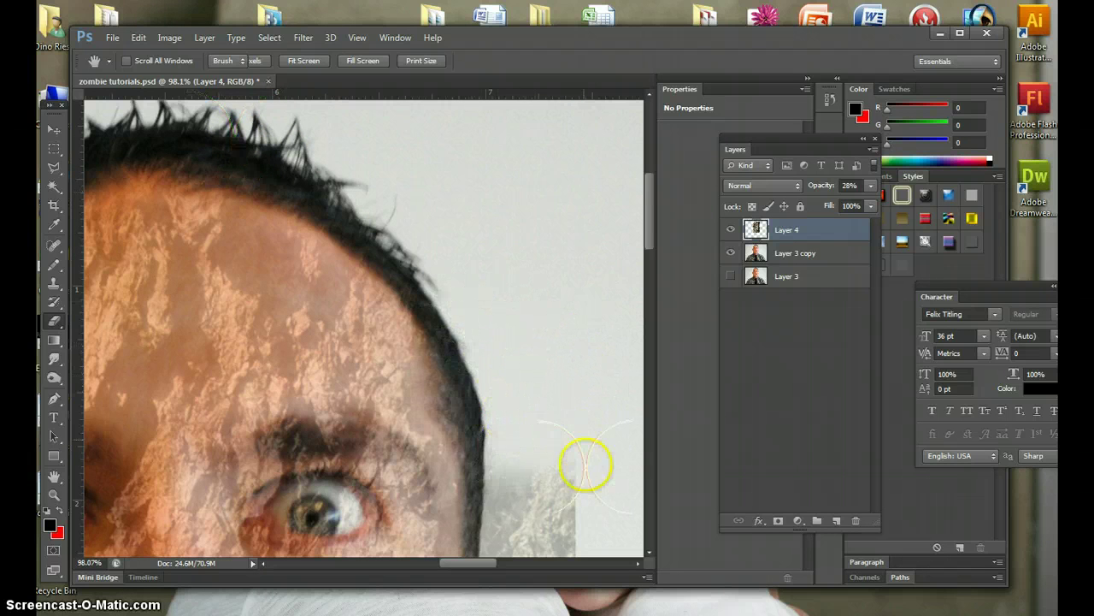
Step: Erase the bark texture from the background beside the right temple and around the right ear
{"action": "left_click", "coordinate": [582, 468]}
{"action": "scroll", "coordinate": [545, 455], "scroll_direction": "down", "scroll_amount": 2}
{"action": "scroll", "coordinate": [530, 368], "scroll_direction": "down", "scroll_amount": 5}
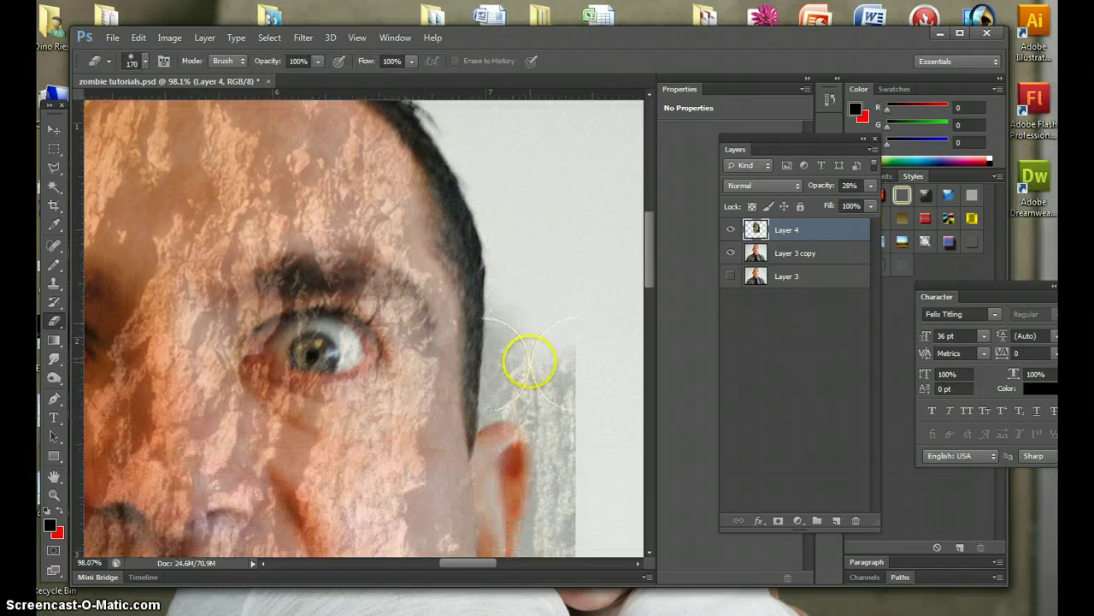
{"action": "left_click", "coordinate": [564, 203]}
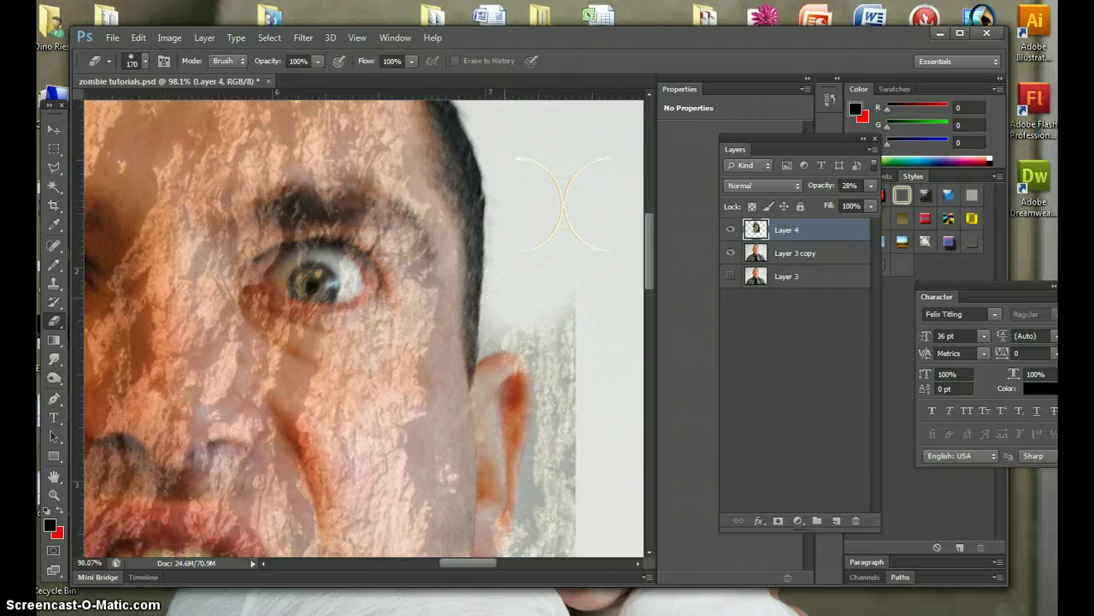
{"action": "mouse_move", "coordinate": [478, 308]}
{"action": "left_mouse_down"}
{"action": "mouse_move", "coordinate": [548, 350]}
{"action": "mouse_move", "coordinate": [539, 530]}
{"action": "left_mouse_up"}
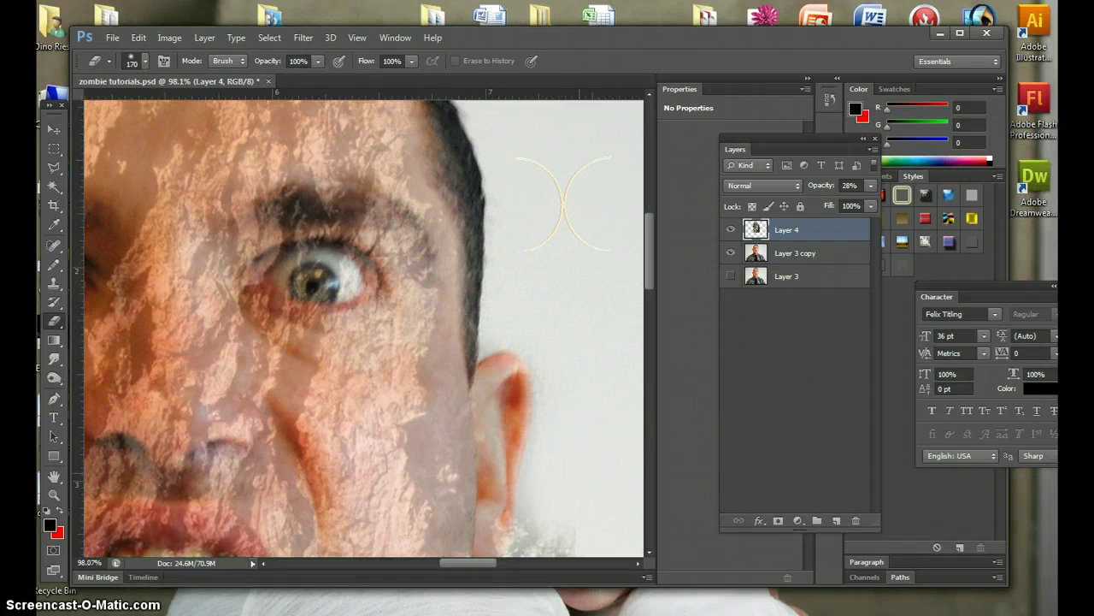
{"action": "left_click_drag", "start_coordinate": [589, 374], "coordinate": [575, 341]}
{"action": "scroll", "coordinate": [601, 434], "scroll_direction": "down", "scroll_amount": 5}
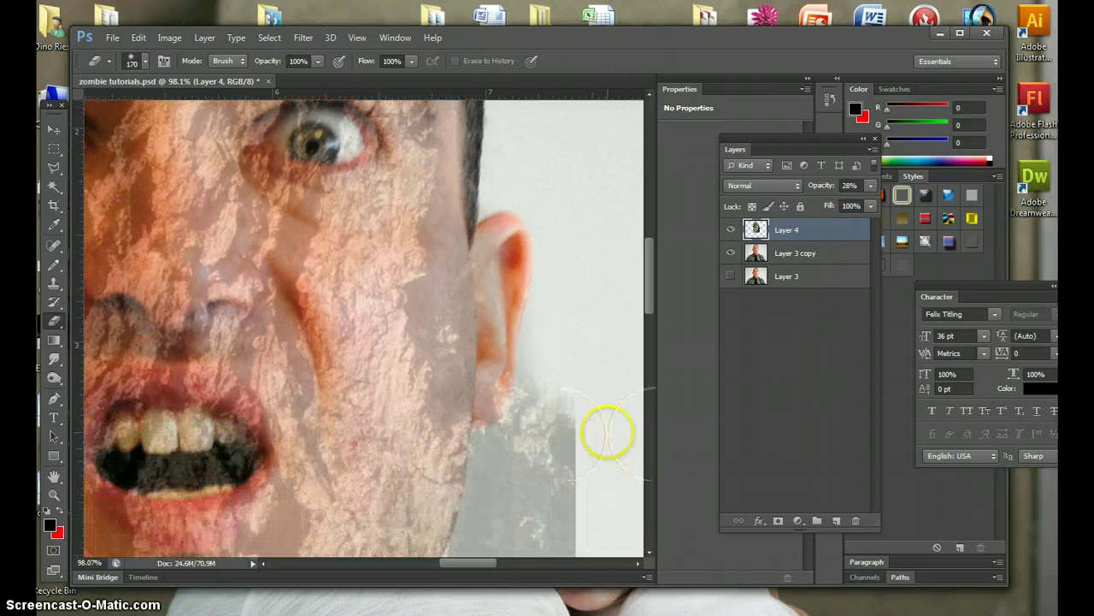
Step: Erase the bark texture beside the right jaw and neck, and from the right shirt collar and tie
{"action": "mouse_move", "coordinate": [580, 280]}
{"action": "left_mouse_down"}
{"action": "mouse_move", "coordinate": [564, 367]}
{"action": "mouse_move", "coordinate": [547, 360]}
{"action": "mouse_move", "coordinate": [532, 398]}
{"action": "mouse_move", "coordinate": [547, 513]}
{"action": "mouse_move", "coordinate": [479, 530]}
{"action": "mouse_move", "coordinate": [462, 462]}
{"action": "left_mouse_up"}
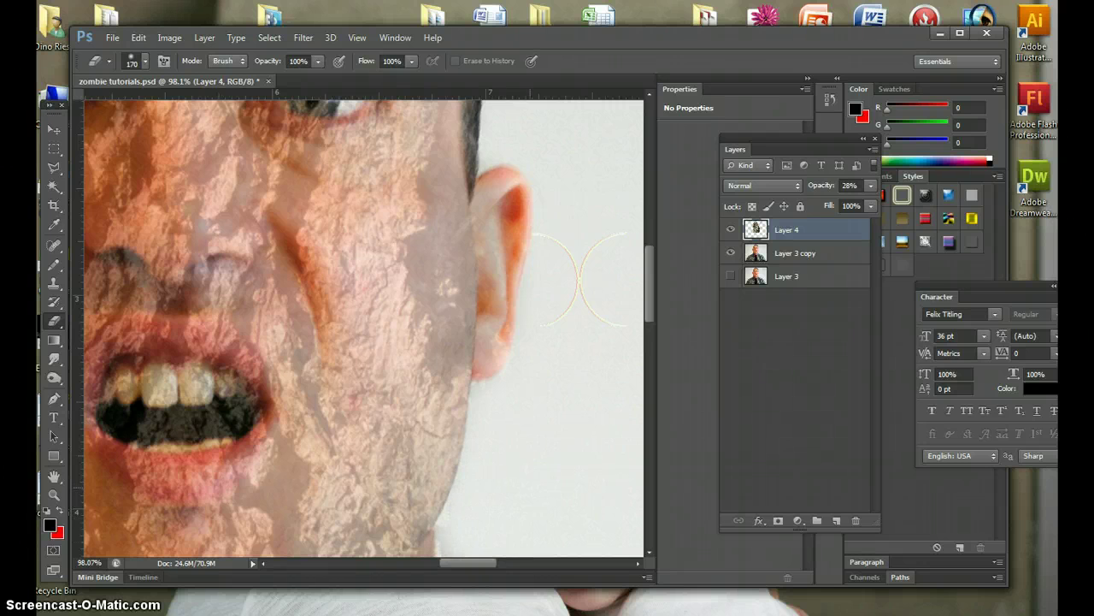
{"action": "mouse_move", "coordinate": [581, 277]}
{"action": "left_mouse_down"}
{"action": "mouse_move", "coordinate": [535, 405]}
{"action": "mouse_move", "coordinate": [514, 408]}
{"action": "mouse_move", "coordinate": [524, 430]}
{"action": "mouse_move", "coordinate": [504, 511]}
{"action": "mouse_move", "coordinate": [479, 542]}
{"action": "mouse_move", "coordinate": [572, 518]}
{"action": "mouse_move", "coordinate": [569, 486]}
{"action": "left_mouse_up"}
{"action": "scroll", "coordinate": [569, 486], "scroll_direction": "down", "scroll_amount": 2}
{"action": "mouse_move", "coordinate": [497, 354]}
{"action": "left_mouse_down"}
{"action": "mouse_move", "coordinate": [444, 518]}
{"action": "mouse_move", "coordinate": [422, 459]}
{"action": "mouse_move", "coordinate": [543, 428]}
{"action": "mouse_move", "coordinate": [538, 505]}
{"action": "left_mouse_up"}
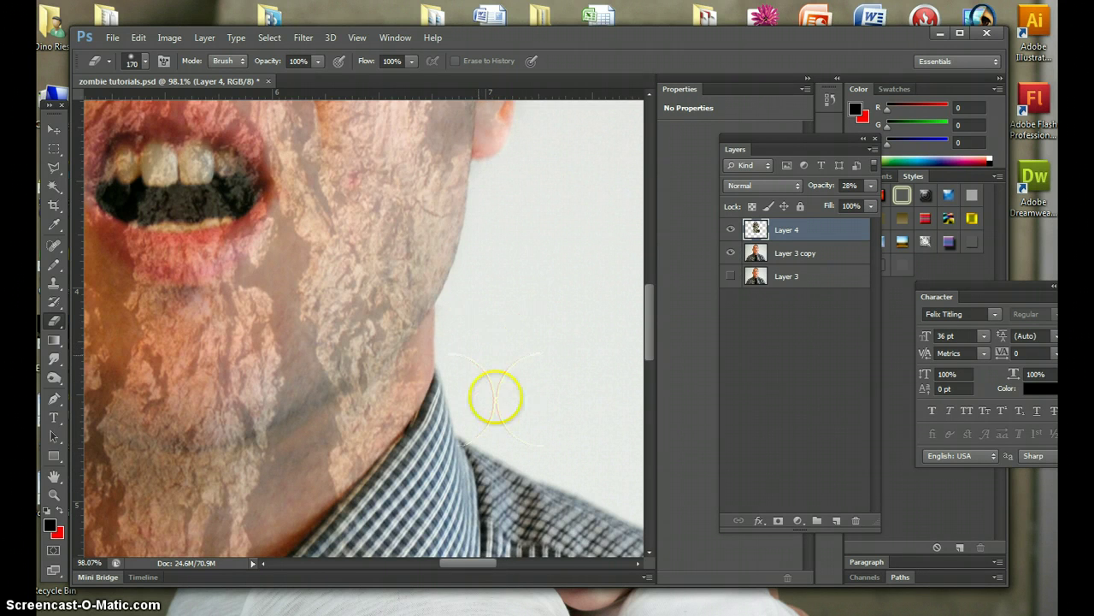
{"action": "scroll", "coordinate": [604, 451], "scroll_direction": "down", "scroll_amount": 5}
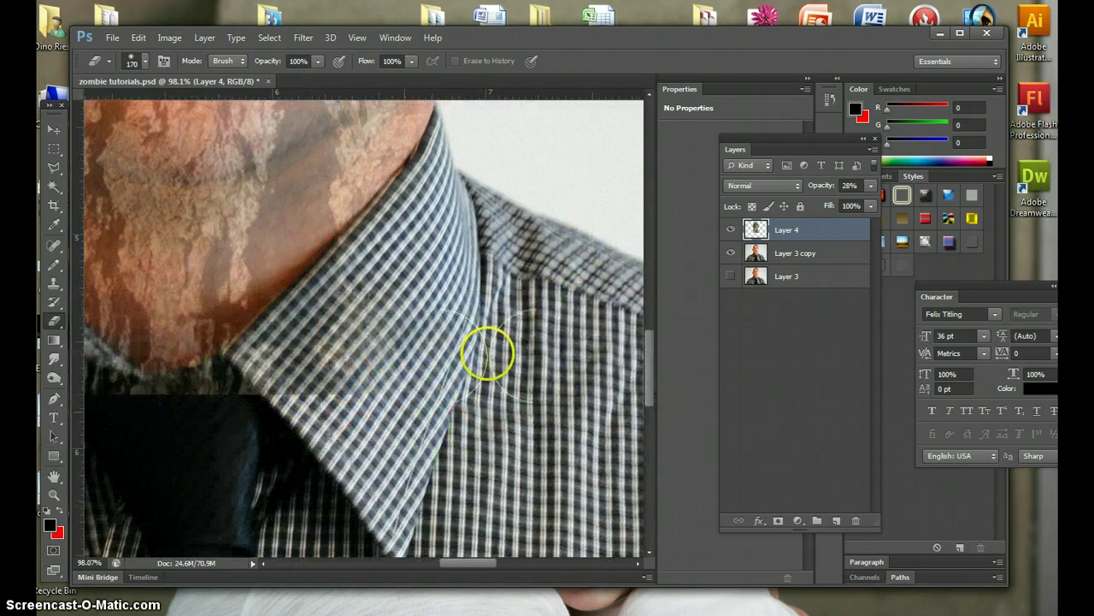
{"action": "mouse_move", "coordinate": [488, 356]}
{"action": "left_mouse_down"}
{"action": "mouse_move", "coordinate": [323, 342]}
{"action": "mouse_move", "coordinate": [275, 354]}
{"action": "left_mouse_up"}
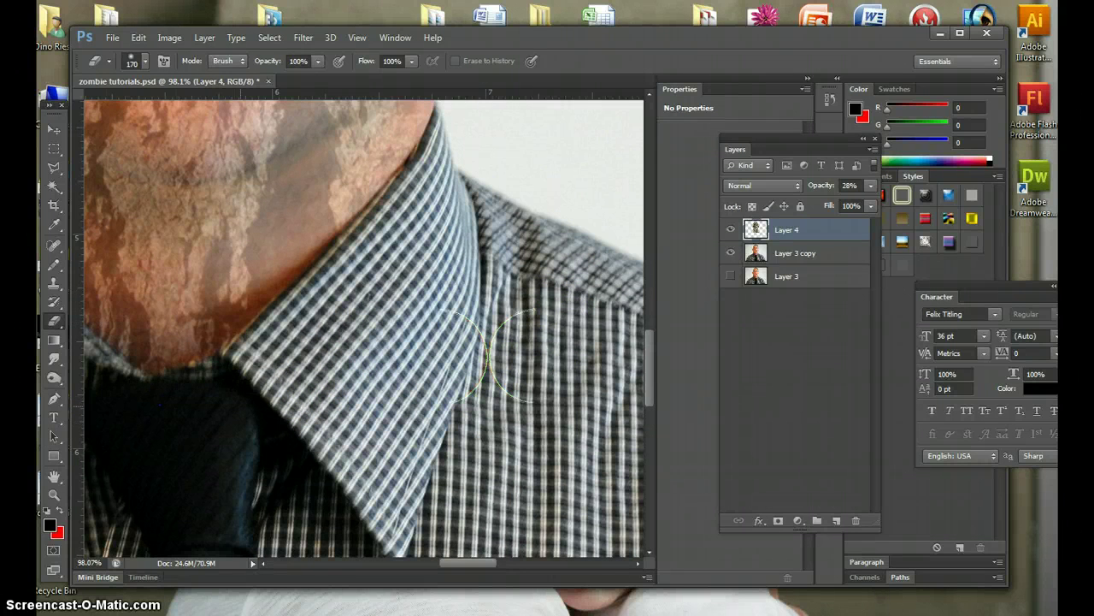
Step: Erase the remaining bark texture from the left shirt collar and around the tie knot
{"action": "double_click", "coordinate": [54, 495]}
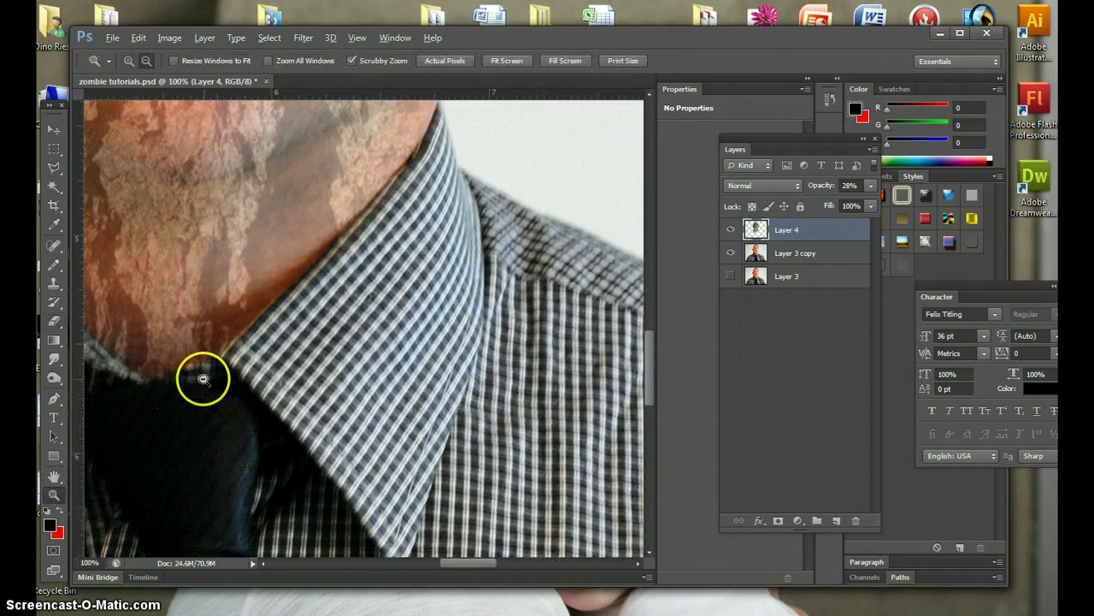
{"action": "left_click", "coordinate": [198, 379], "text": "alt"}
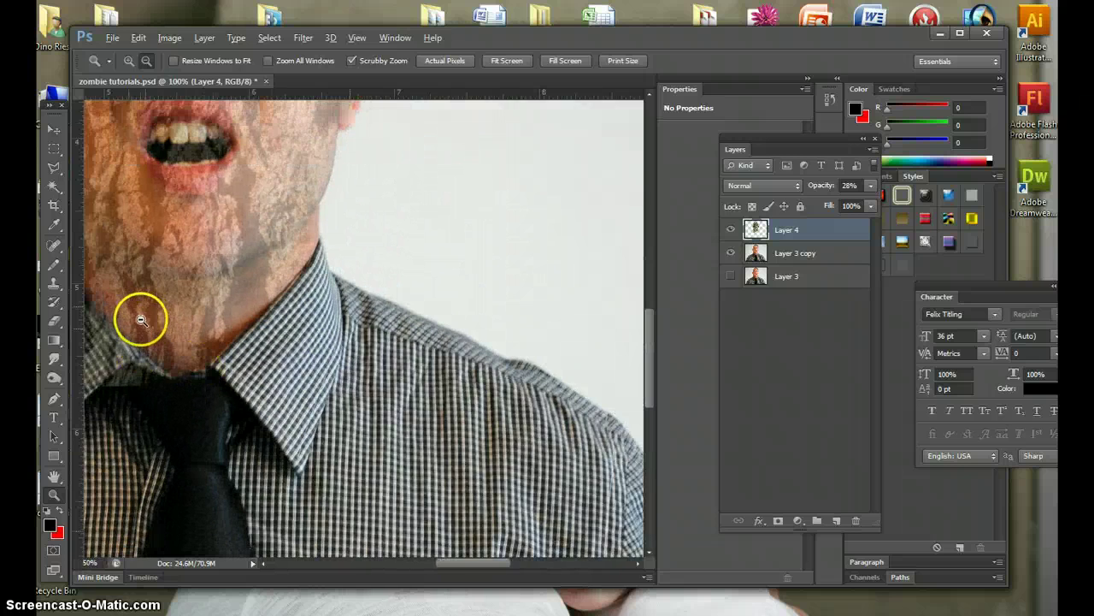
{"action": "left_click", "coordinate": [140, 312], "text": "alt"}
{"action": "left_click", "coordinate": [126, 309]}
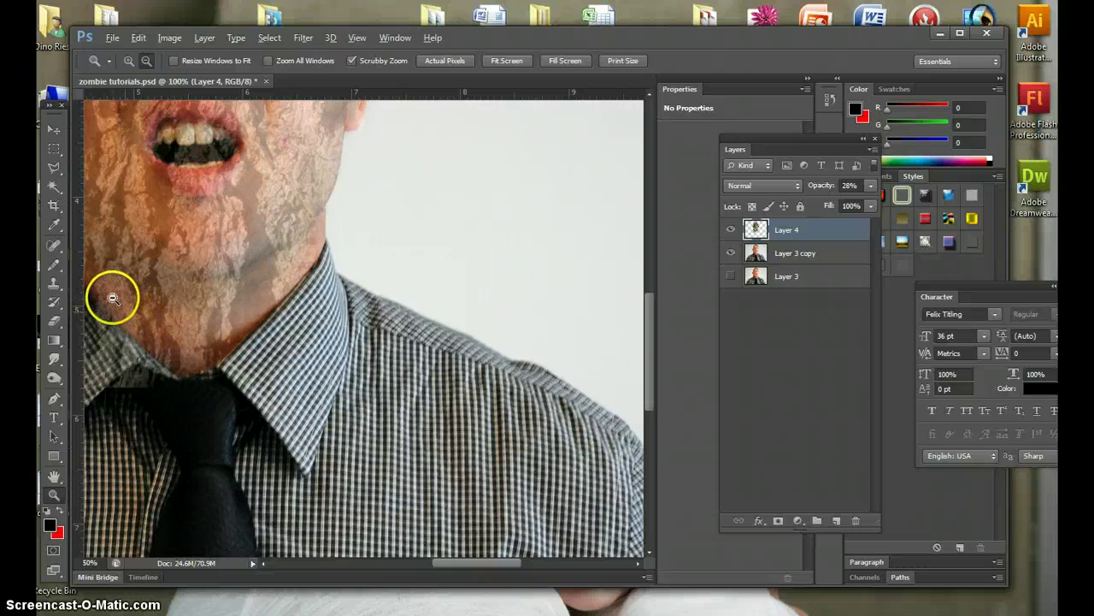
{"action": "left_click", "coordinate": [125, 312], "text": "alt"}
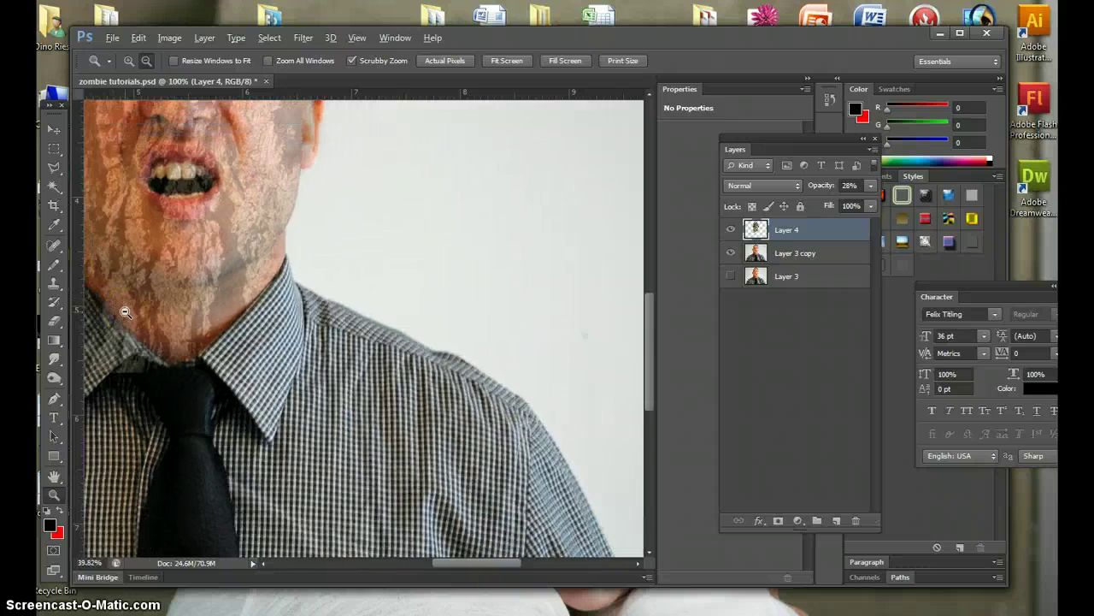
{"action": "left_click", "coordinate": [125, 312], "text": "alt"}
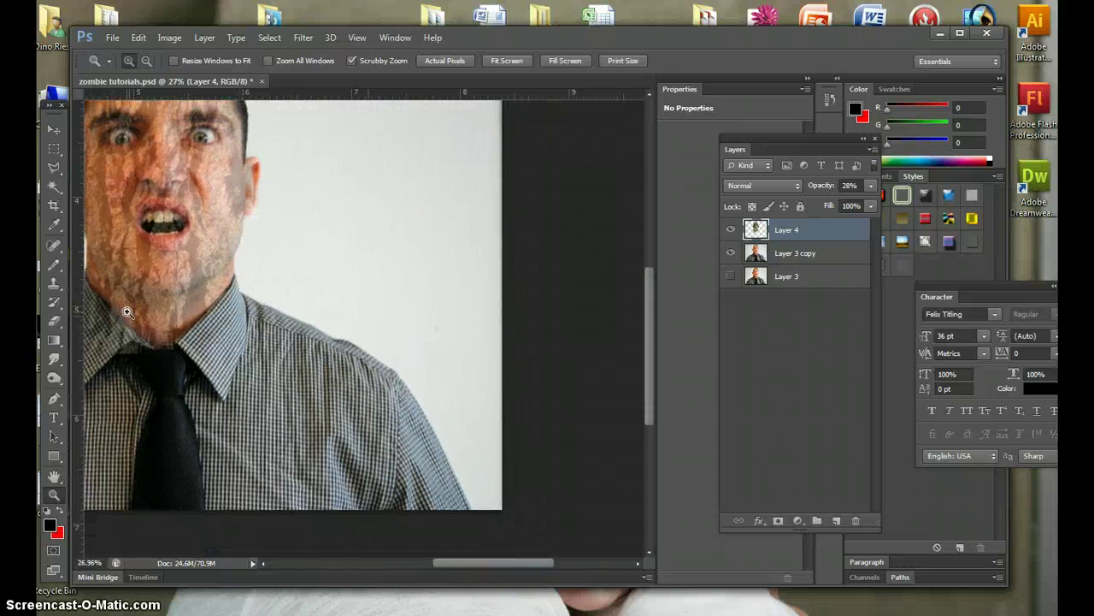
{"action": "left_click", "coordinate": [54, 479]}
{"action": "mouse_move", "coordinate": [183, 300]}
{"action": "left_mouse_down"}
{"action": "mouse_move", "coordinate": [342, 330]}
{"action": "mouse_move", "coordinate": [202, 343]}
{"action": "left_mouse_up"}
{"action": "left_click", "coordinate": [54, 324]}
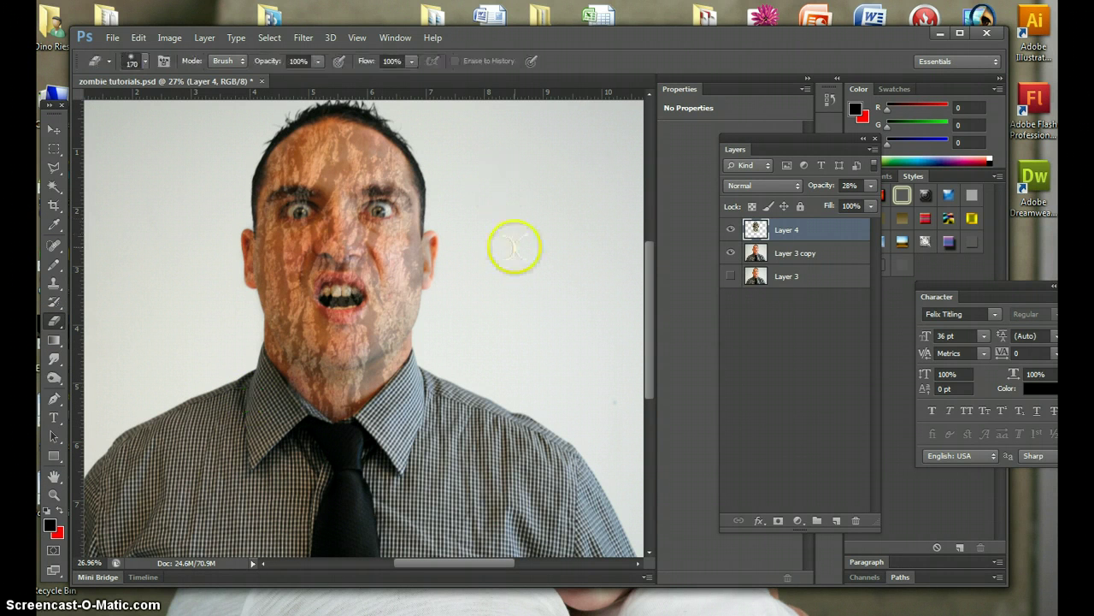
Step: Set the bark layer's opacity to 29%
{"action": "left_click", "coordinate": [872, 185]}
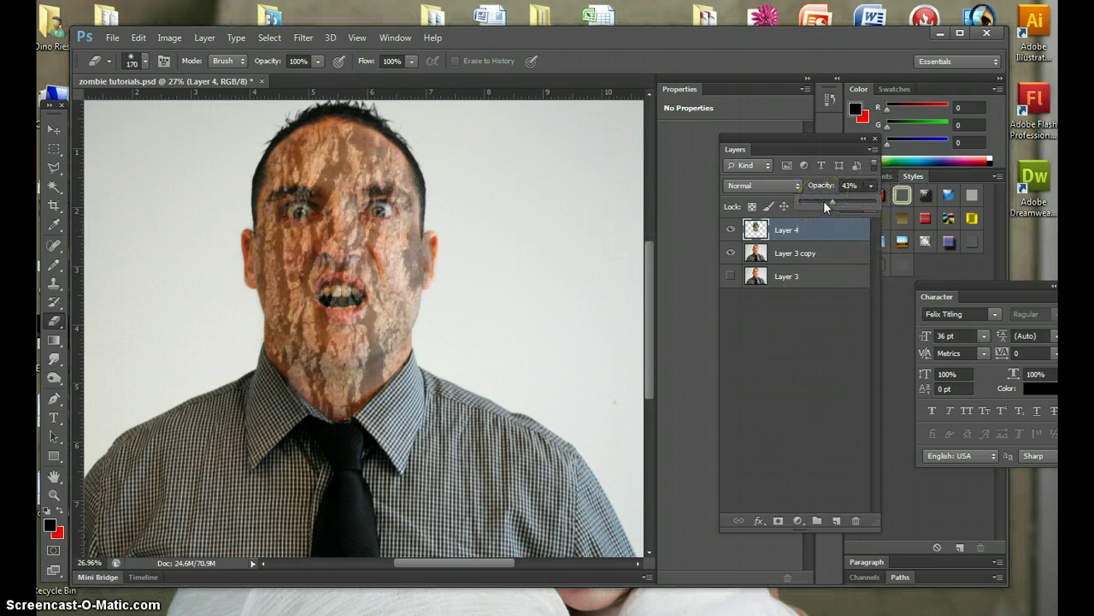
{"action": "left_click_drag", "start_coordinate": [825, 202], "coordinate": [824, 201]}
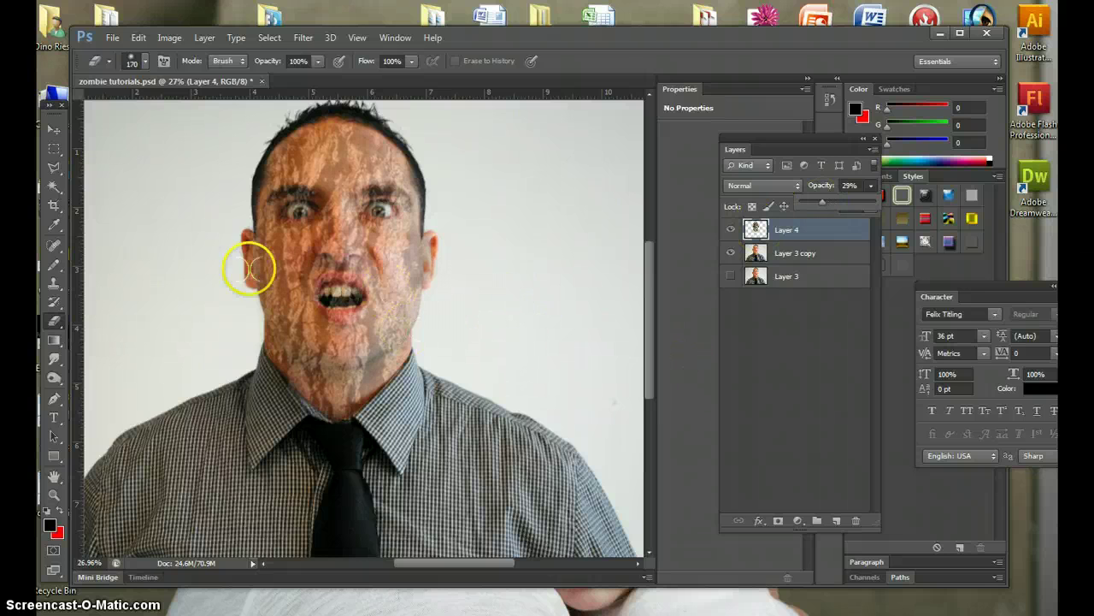
Step: Erase the bark texture from the teeth and the inside of the open mouth
{"action": "left_click", "coordinate": [54, 492]}
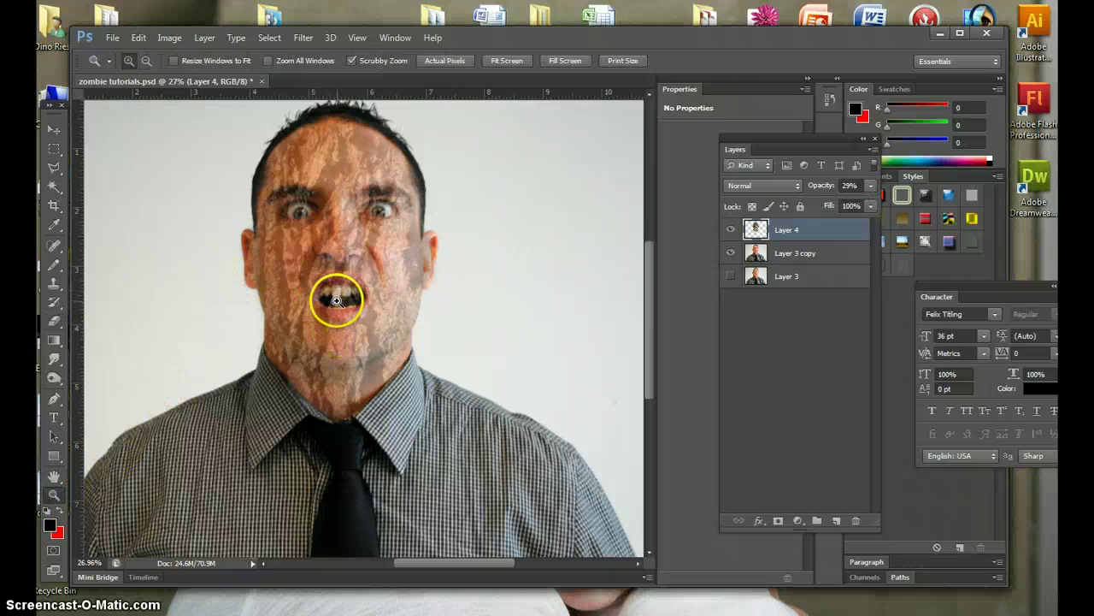
{"action": "left_click", "coordinate": [336, 299]}
{"action": "left_click", "coordinate": [54, 321]}
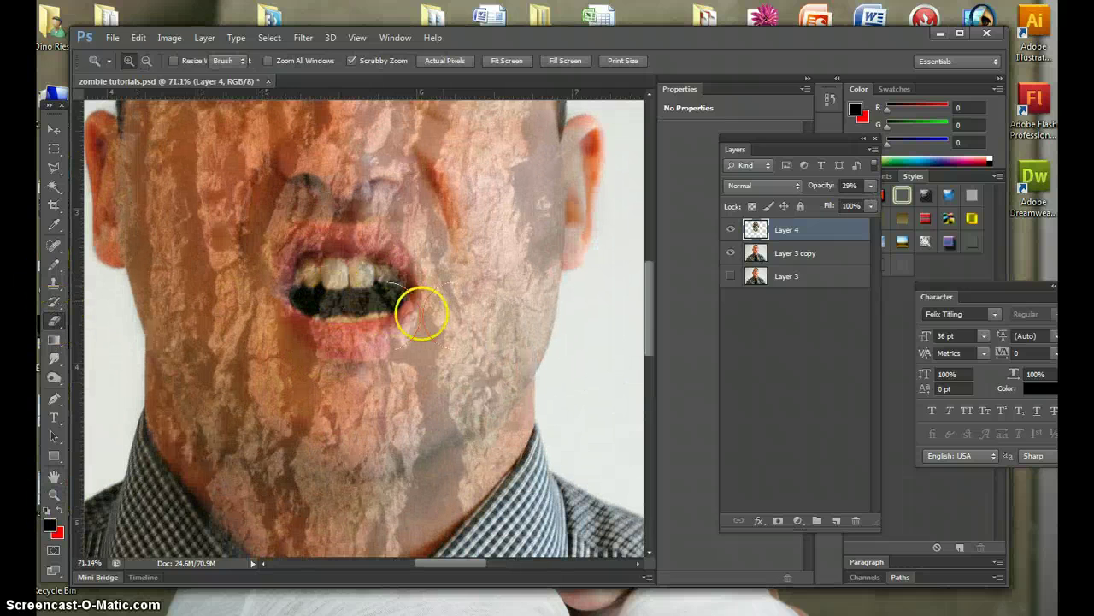
{"action": "mouse_move", "coordinate": [443, 295]}
{"action": "left_mouse_down"}
{"action": "mouse_move", "coordinate": [391, 283]}
{"action": "mouse_move", "coordinate": [331, 294]}
{"action": "left_mouse_up"}
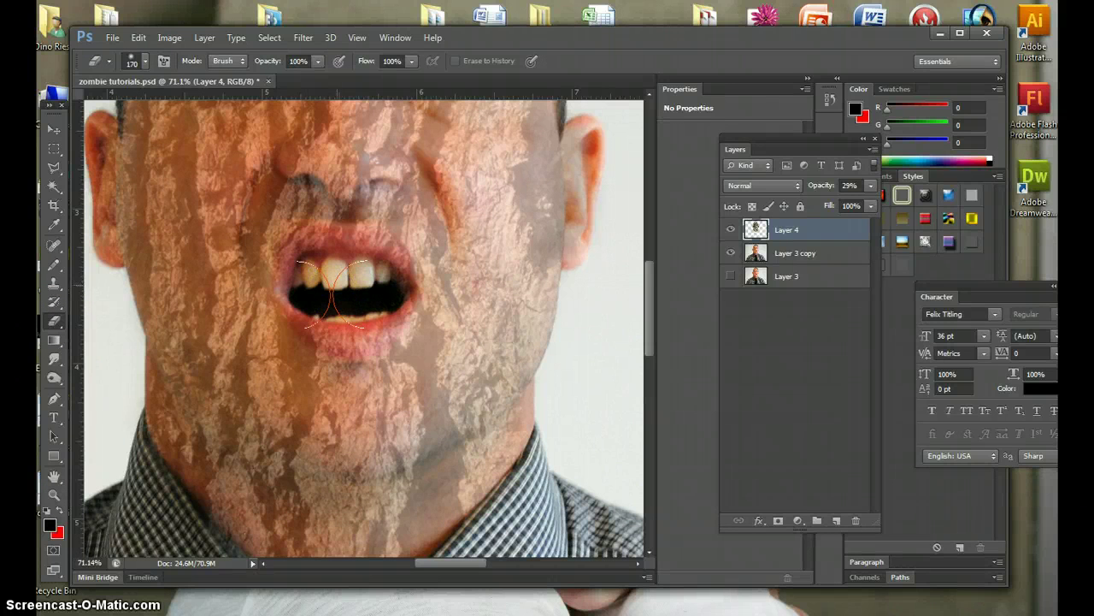
Step: Reduce the Eraser brush to 78 px and erase the bark texture from both eyes and the nostrils
{"action": "scroll", "coordinate": [300, 206], "scroll_direction": "up", "scroll_amount": 3}
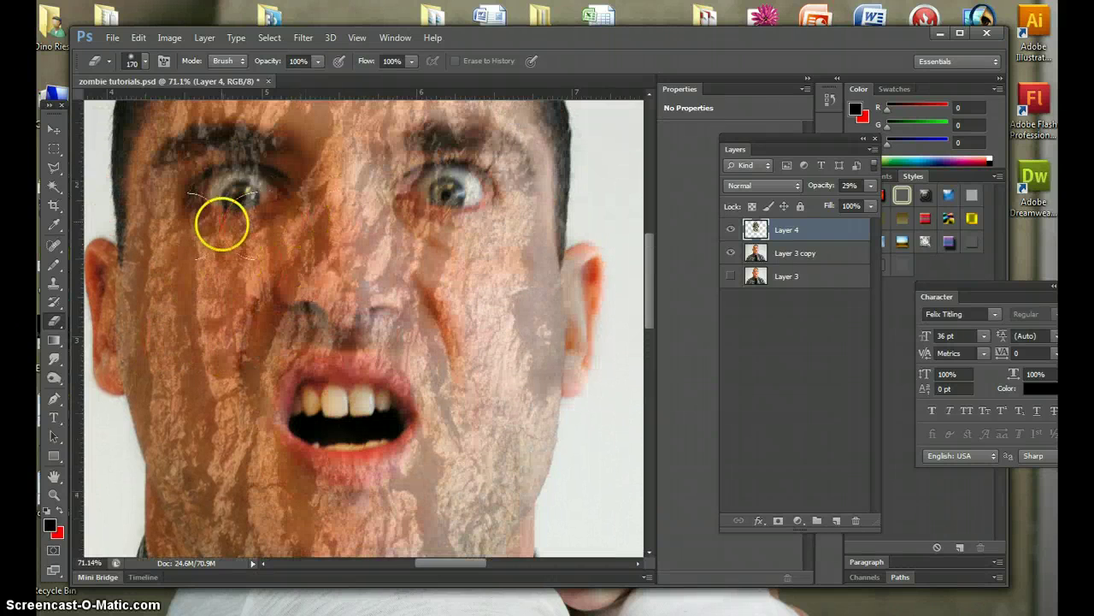
{"action": "left_click", "coordinate": [146, 61]}
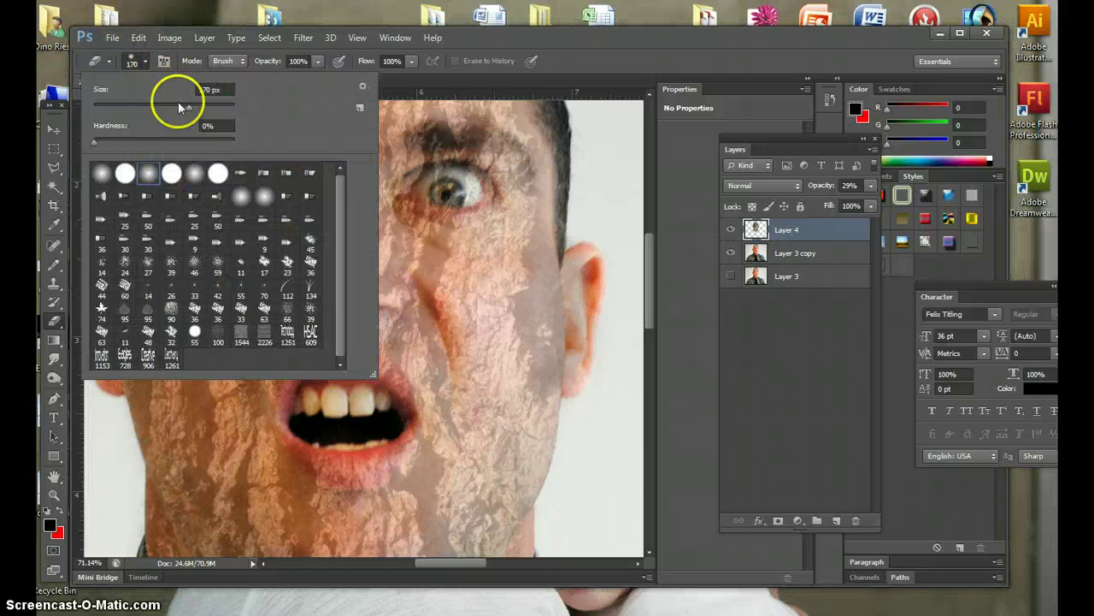
{"action": "type", "text": "78"}
{"action": "key", "text": "Return"}
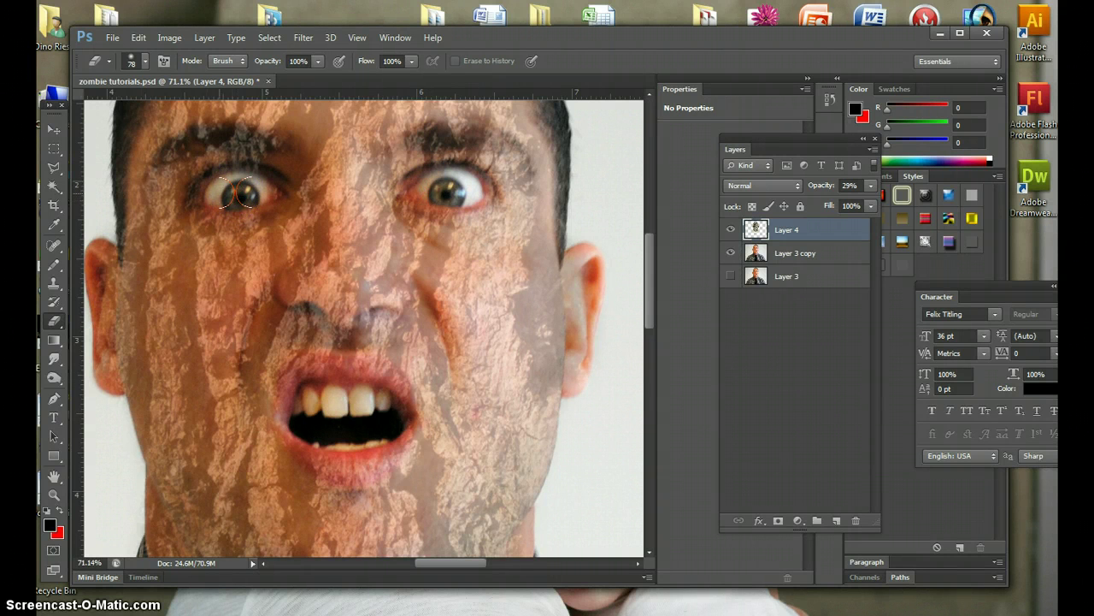
{"action": "left_click_drag", "start_coordinate": [229, 200], "coordinate": [210, 188]}
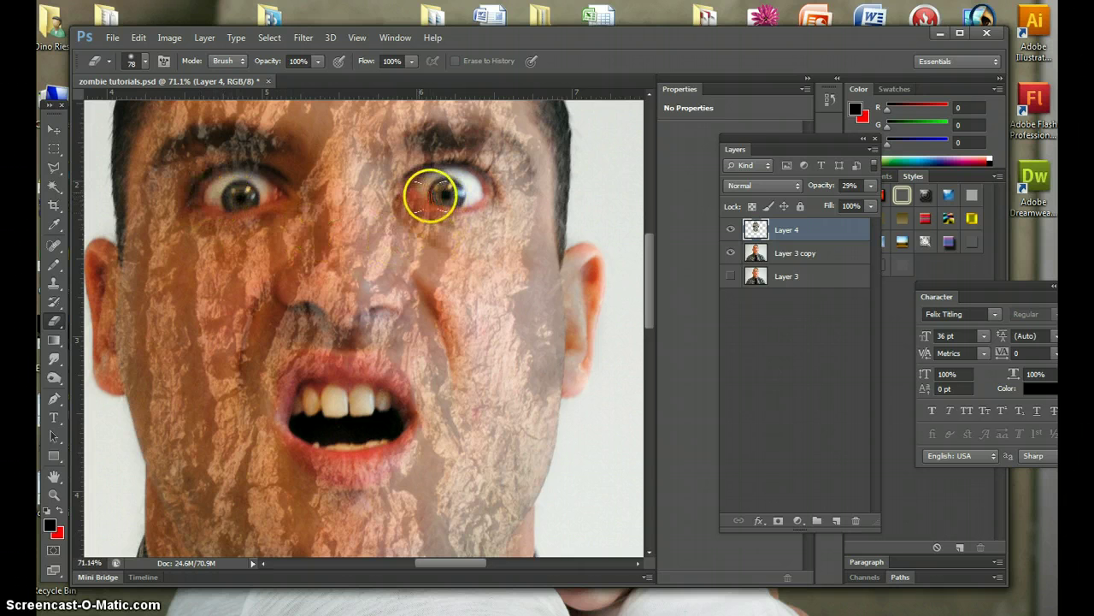
{"action": "left_click", "coordinate": [312, 314]}
{"action": "mouse_move", "coordinate": [375, 317]}
{"action": "left_mouse_down"}
{"action": "mouse_move", "coordinate": [385, 313]}
{"action": "mouse_move", "coordinate": [311, 313]}
{"action": "left_mouse_up"}
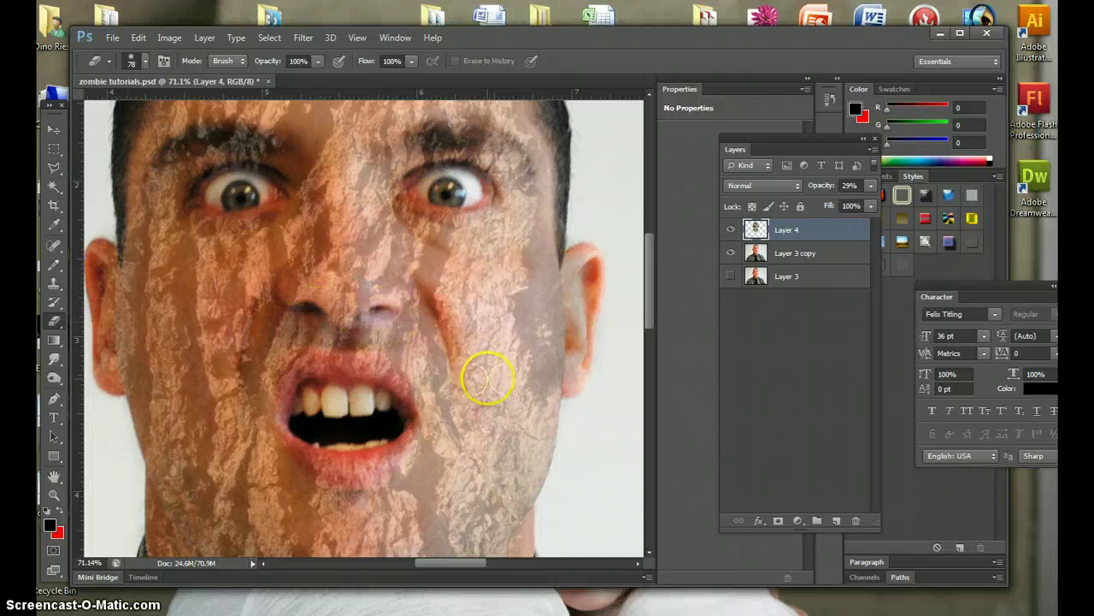
{"action": "mouse_move", "coordinate": [529, 365]}
{"action": "left_mouse_down"}
{"action": "mouse_move", "coordinate": [419, 342]}
{"action": "mouse_move", "coordinate": [427, 299]}
{"action": "mouse_move", "coordinate": [413, 283]}
{"action": "mouse_move", "coordinate": [446, 332]}
{"action": "mouse_move", "coordinate": [403, 342]}
{"action": "mouse_move", "coordinate": [320, 312]}
{"action": "mouse_move", "coordinate": [526, 327]}
{"action": "mouse_move", "coordinate": [505, 350]}
{"action": "left_mouse_up"}
{"action": "scroll", "coordinate": [505, 350], "scroll_direction": "up", "scroll_amount": 2}
{"action": "scroll", "coordinate": [515, 348], "scroll_direction": "down", "scroll_amount": 1}
{"action": "key", "text": "ctrl+z"}
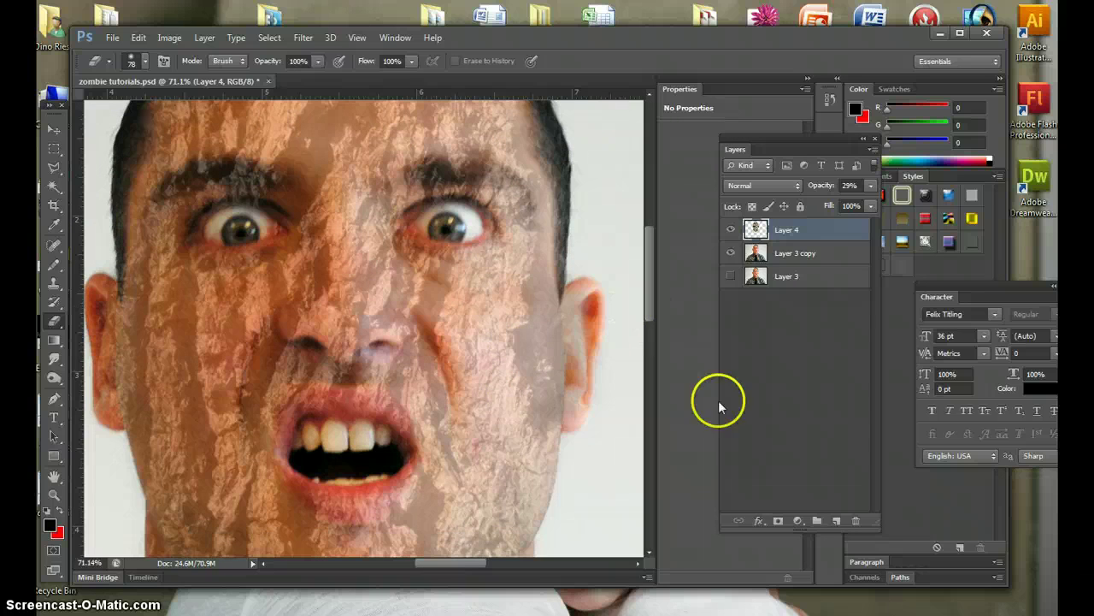
Step: Fit the whole image on screen to check the bark-textured face against the clean eyes, mouth and background
{"action": "left_click_drag", "start_coordinate": [653, 275], "coordinate": [675, 147]}
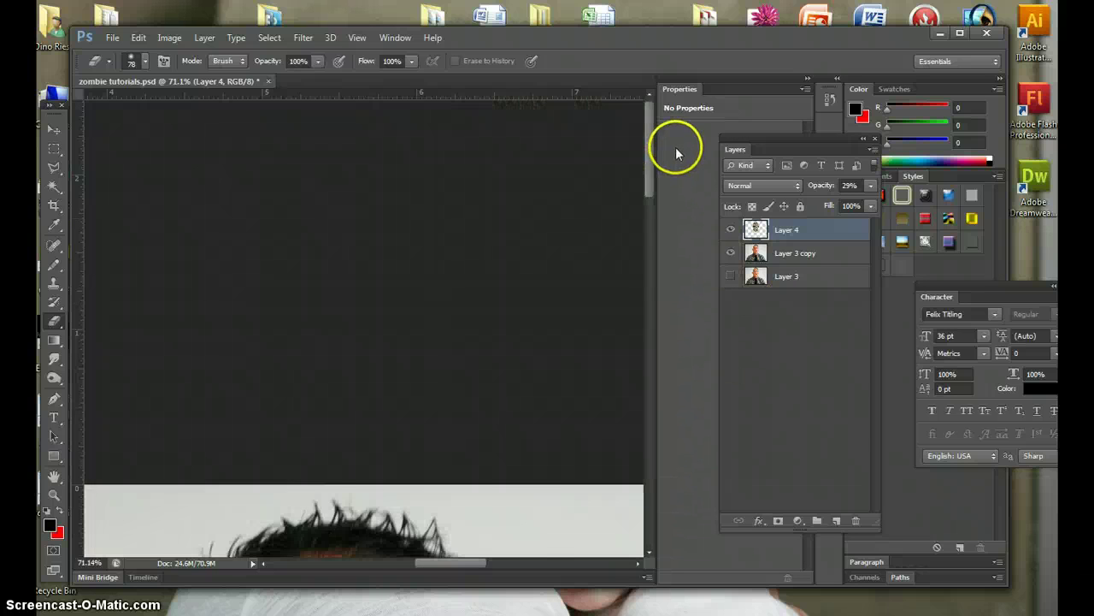
{"action": "scroll", "coordinate": [642, 316], "scroll_direction": "down", "scroll_amount": 10}
{"action": "scroll", "coordinate": [642, 298], "scroll_direction": "up", "scroll_amount": 2}
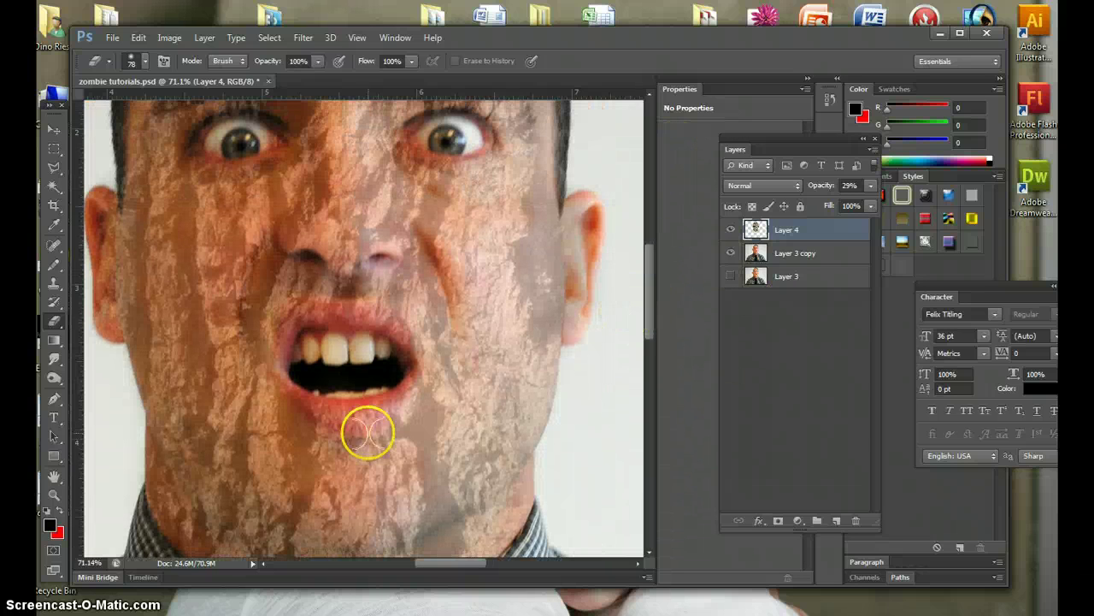
{"action": "left_click", "coordinate": [53, 494]}
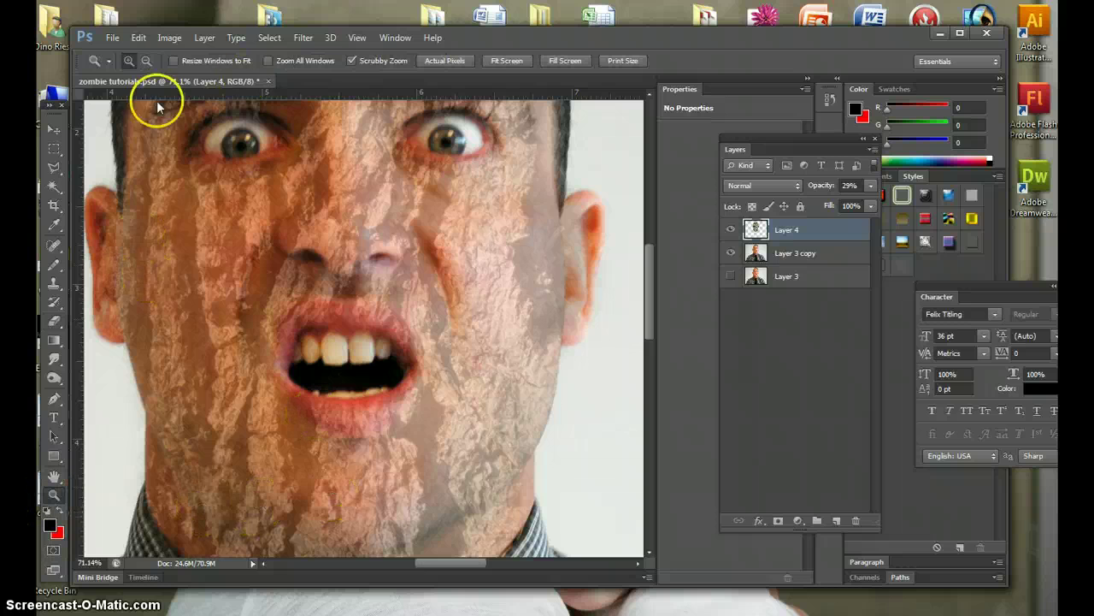
{"action": "left_click", "coordinate": [357, 38]}
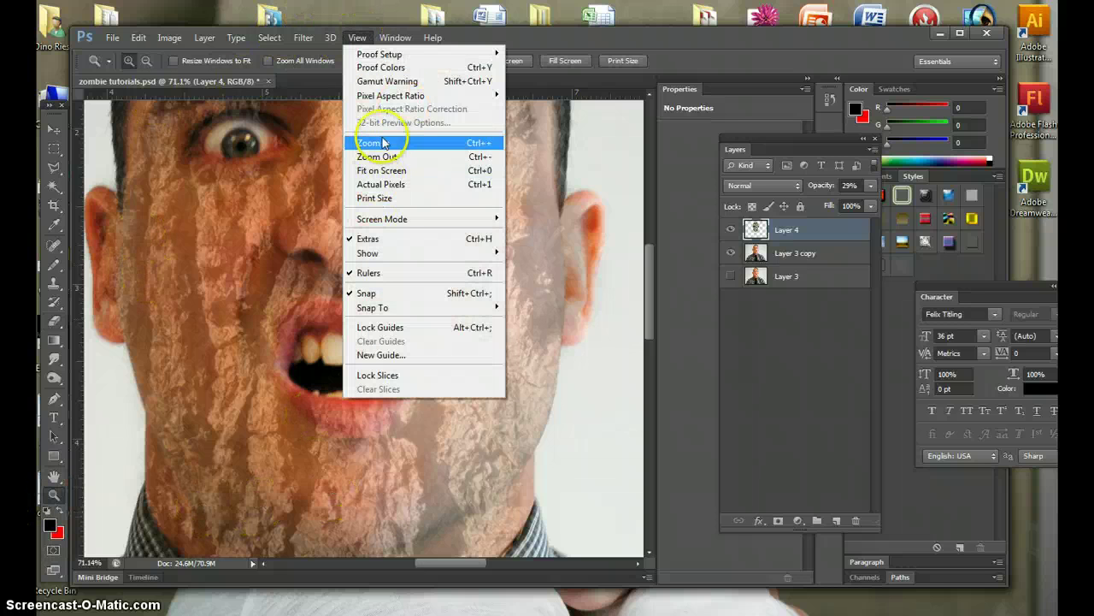
{"action": "left_click", "coordinate": [398, 170]}
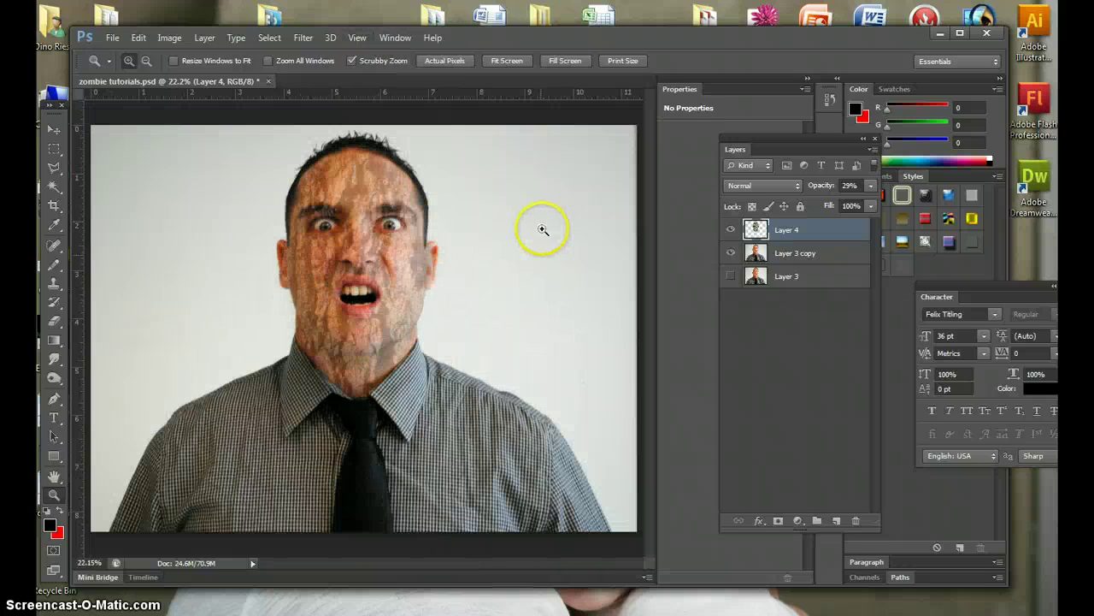
Step: Rename Layer 4, which holds the bark texture, as bark
{"action": "double_click", "coordinate": [801, 230]}
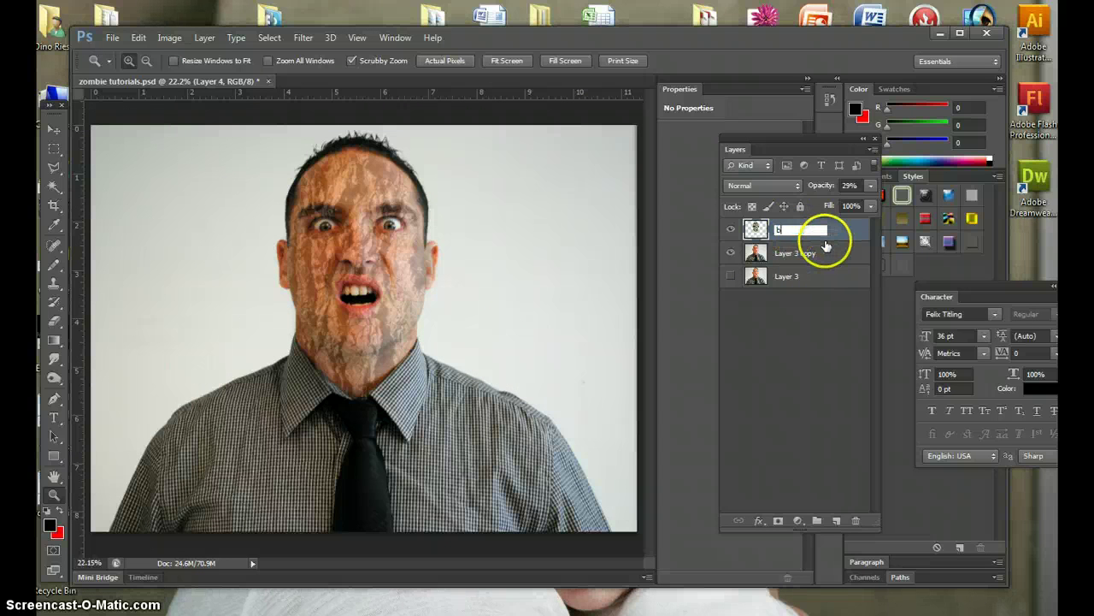
{"action": "left_click", "coordinate": [772, 351]}
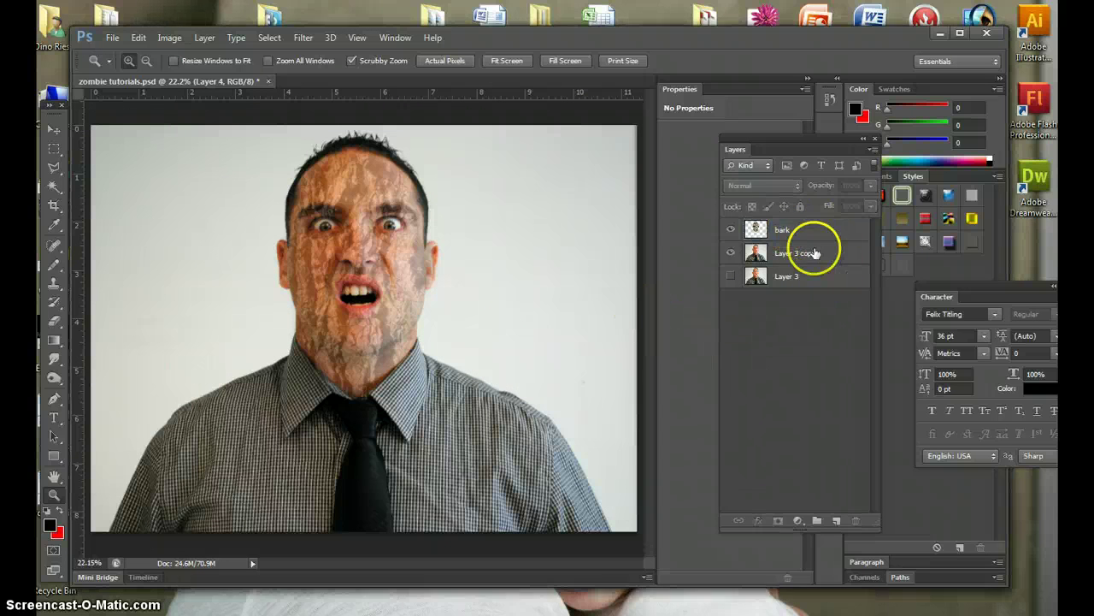
Step: Set the bark layer's blend mode to Overlay and its opacity to 80%
{"action": "left_click", "coordinate": [804, 233]}
{"action": "left_click", "coordinate": [800, 191]}
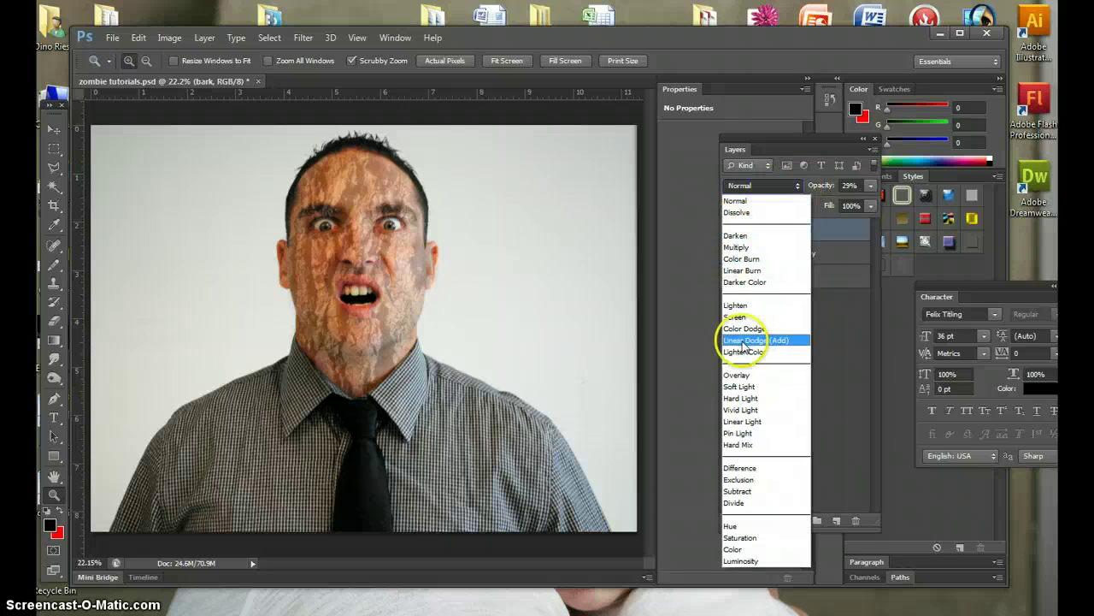
{"action": "left_click", "coordinate": [747, 374]}
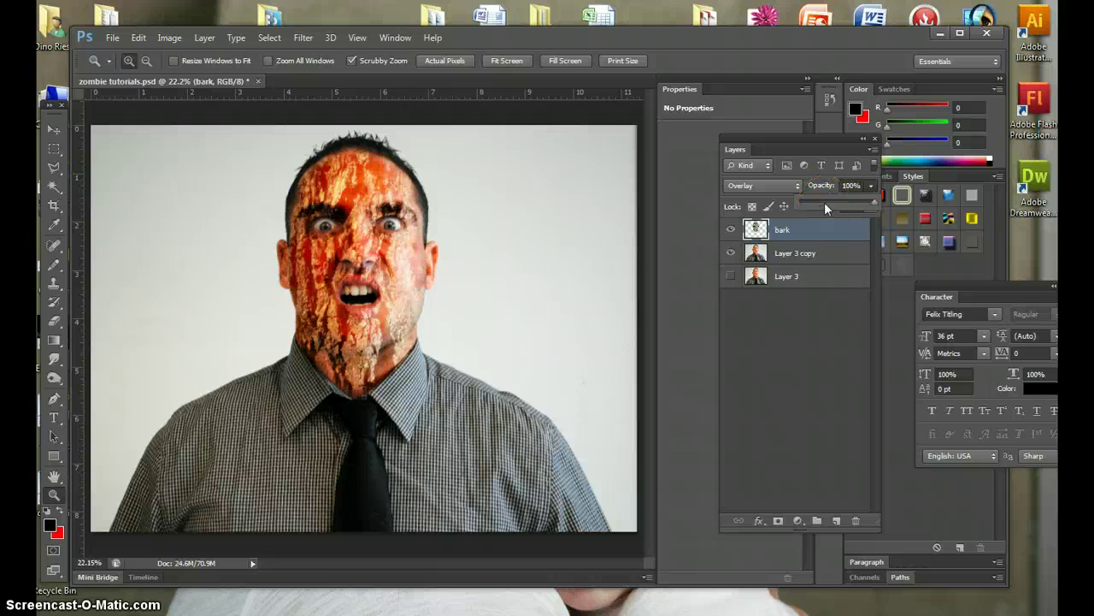
{"action": "scroll", "coordinate": [824, 204], "scroll_direction": "down", "scroll_amount": 14}
{"action": "mouse_move", "coordinate": [864, 202]}
{"action": "left_mouse_down"}
{"action": "mouse_move", "coordinate": [961, 204]}
{"action": "mouse_move", "coordinate": [846, 198]}
{"action": "mouse_move", "coordinate": [868, 208]}
{"action": "left_mouse_up"}
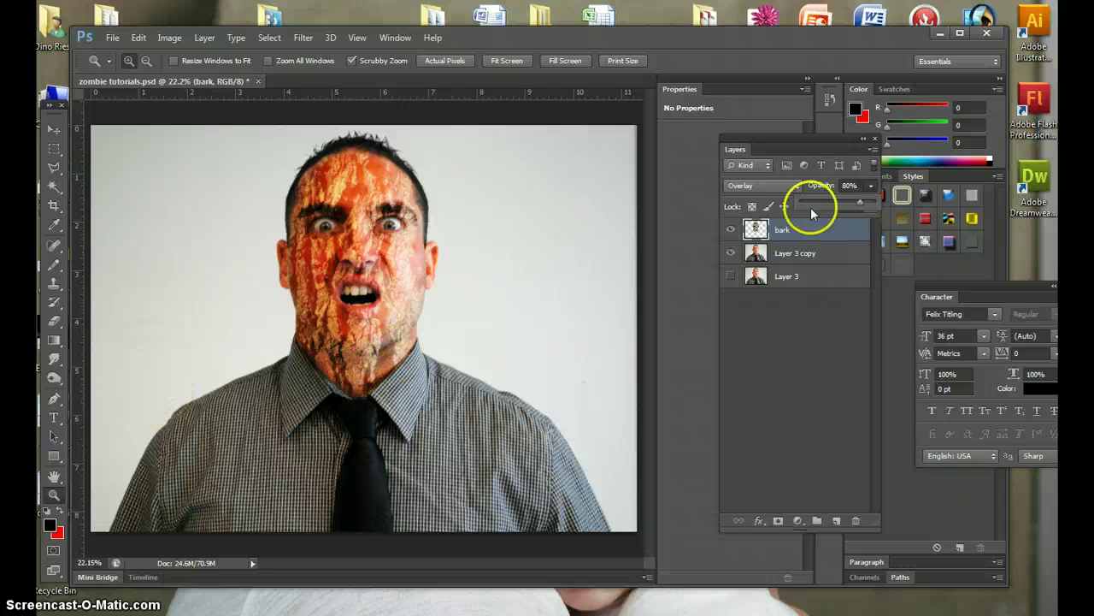
Step: Select Layer 3 copy and choose the Burn tool for darkening the face
{"action": "left_click", "coordinate": [793, 253]}
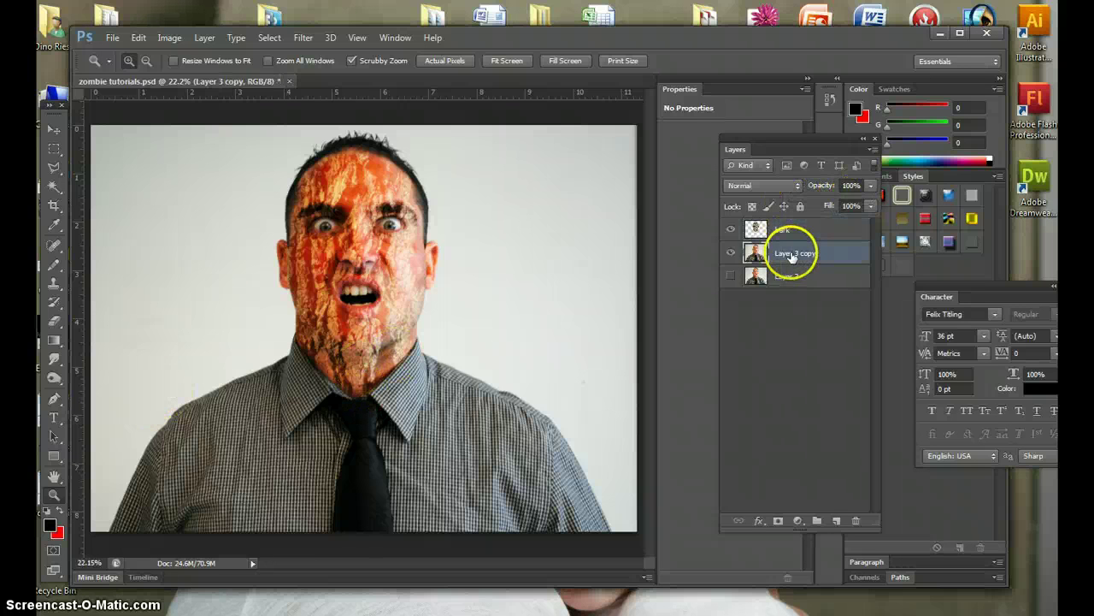
{"action": "left_click", "coordinate": [730, 276]}
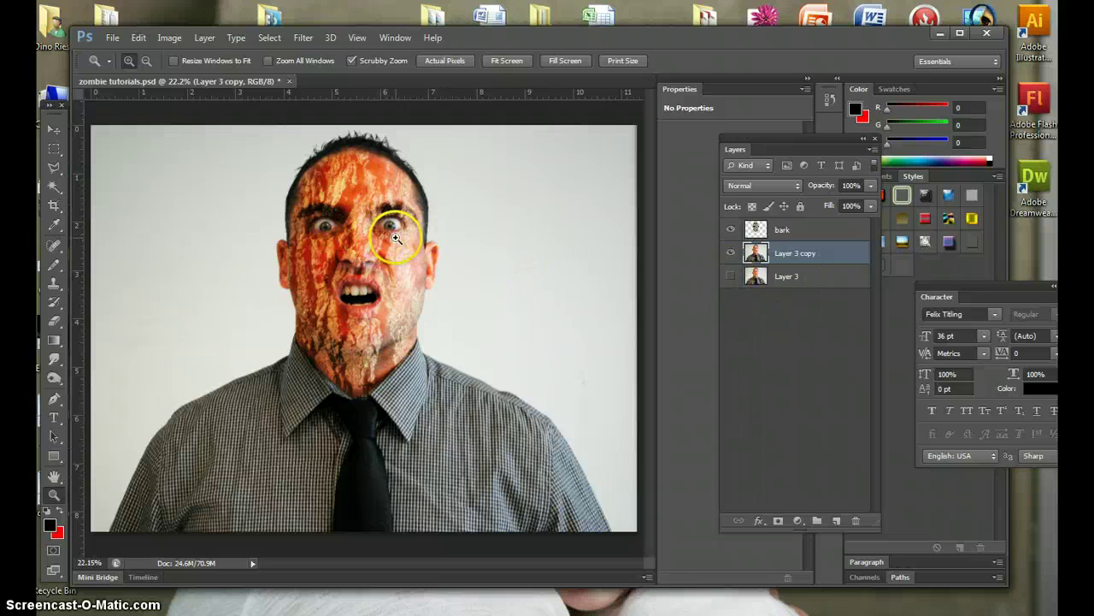
{"action": "left_click_drag", "start_coordinate": [359, 257], "coordinate": [360, 263]}
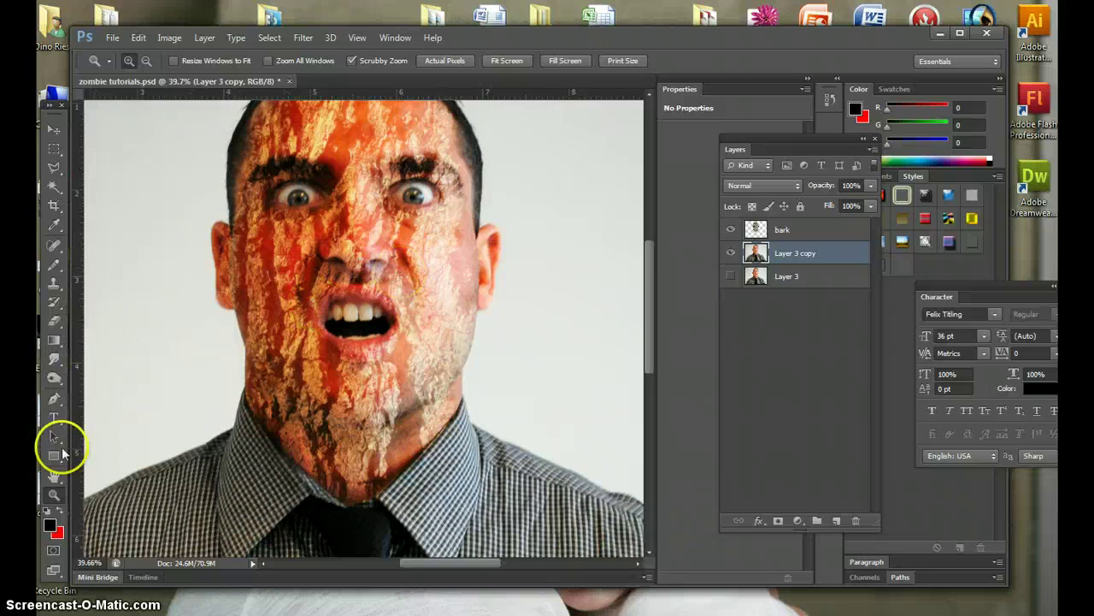
{"action": "left_click", "coordinate": [54, 473]}
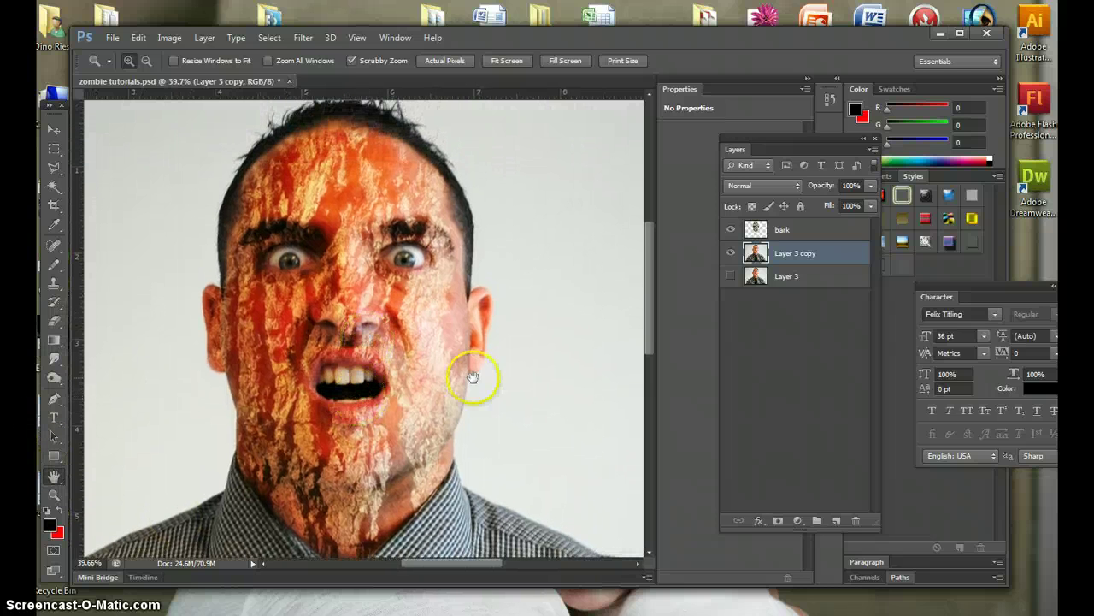
{"action": "left_click", "coordinate": [54, 359]}
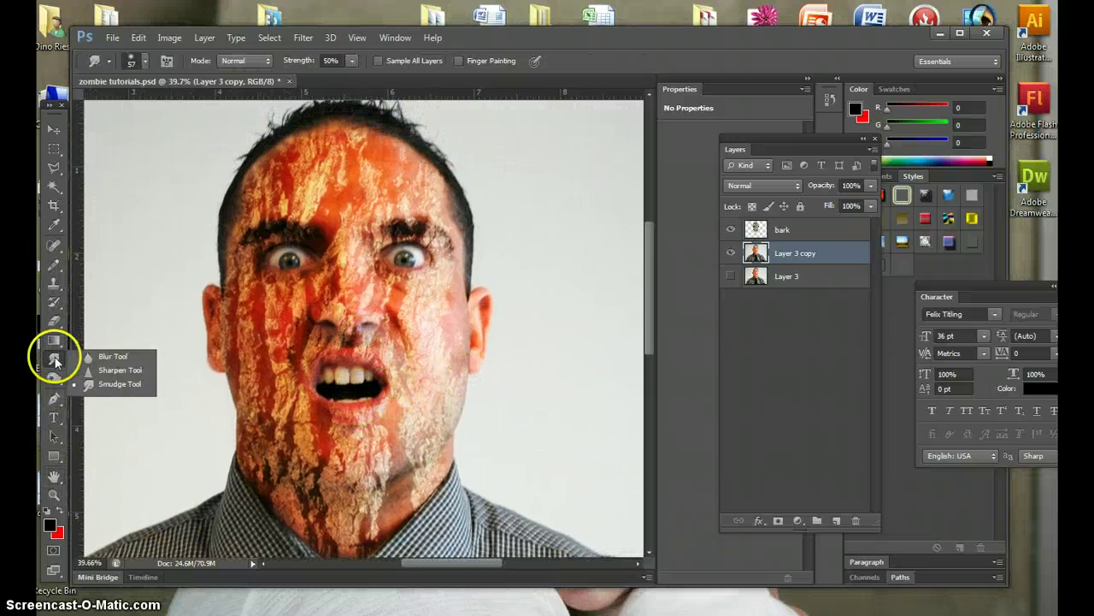
{"action": "left_click", "coordinate": [54, 378]}
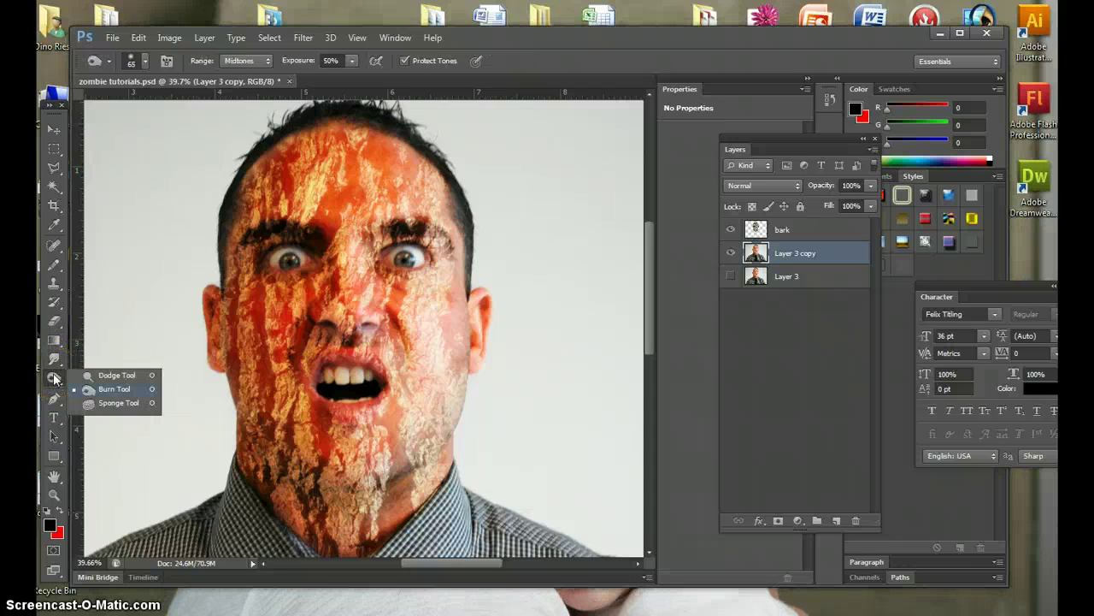
{"action": "left_click", "coordinate": [114, 388]}
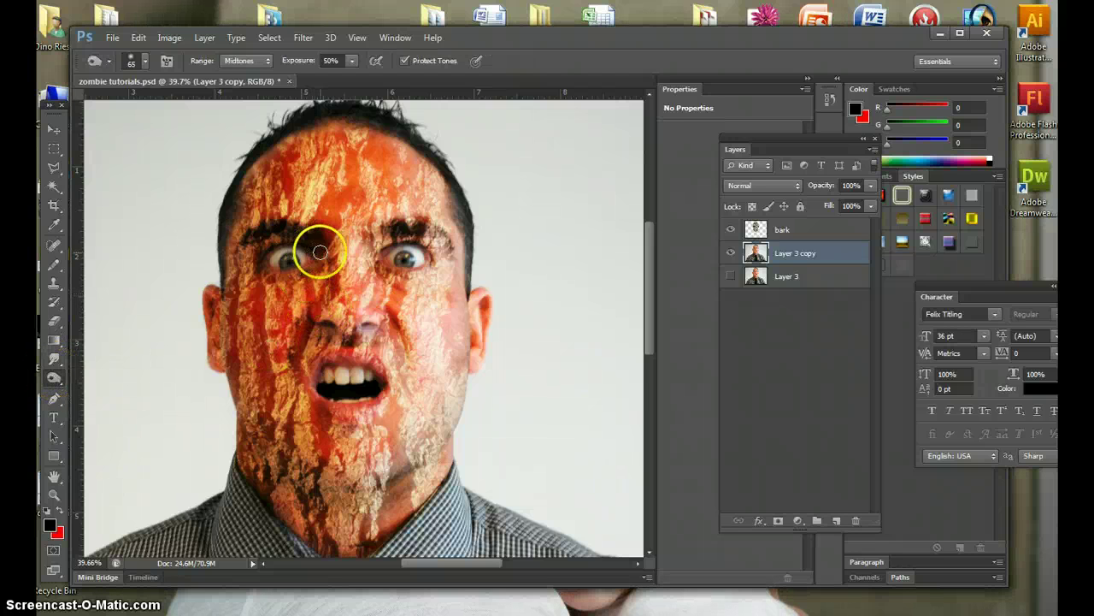
Step: Rename Layer 3 copy as burn and Layer 3 as original
{"action": "double_click", "coordinate": [800, 252]}
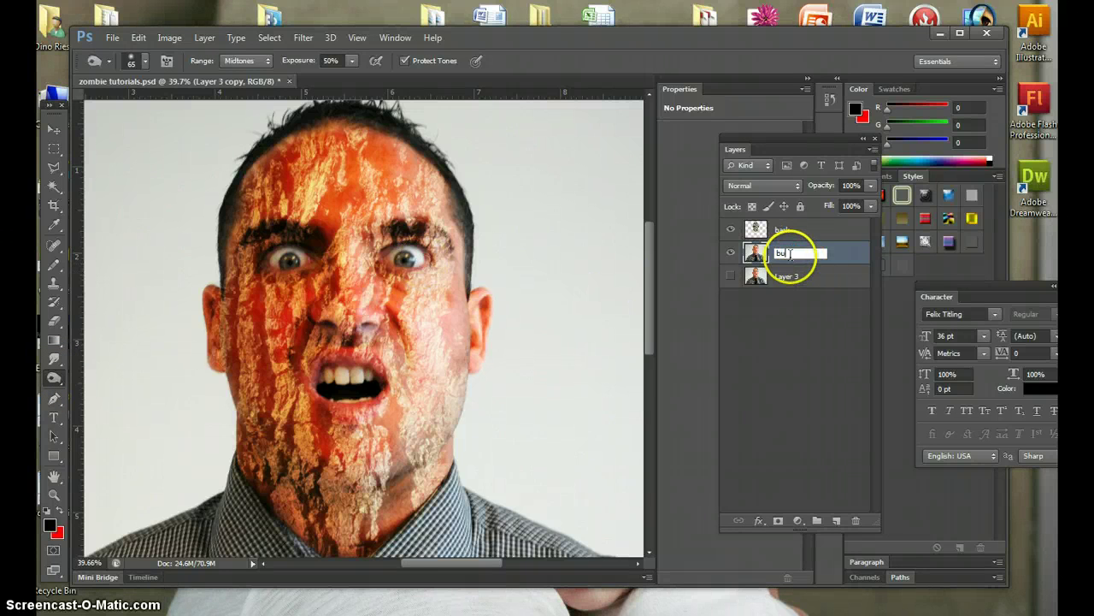
{"action": "key", "text": "Return"}
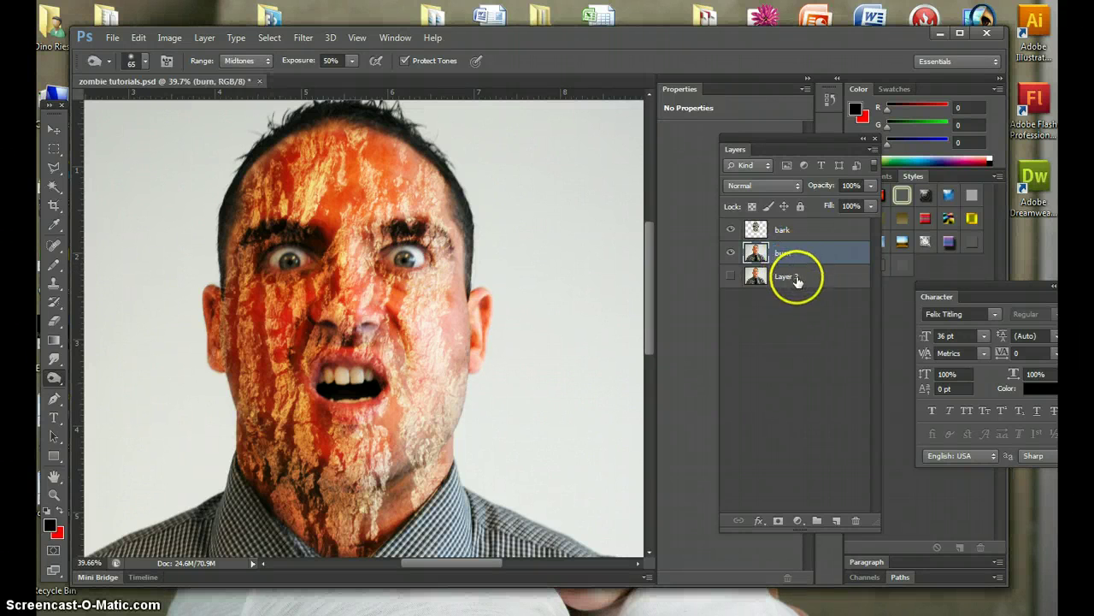
{"action": "double_click", "coordinate": [796, 278]}
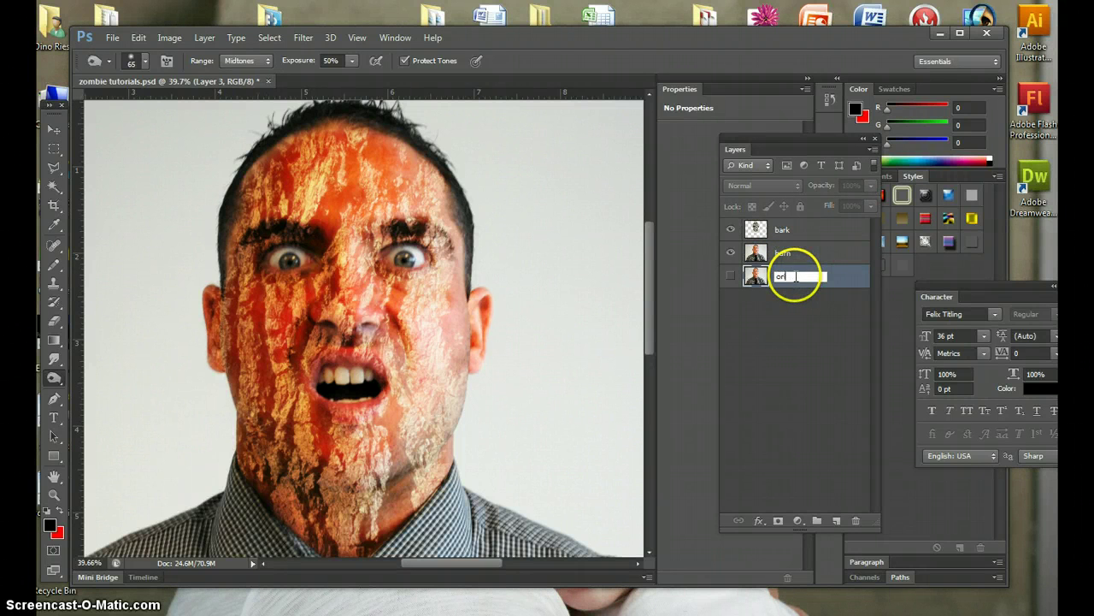
{"action": "type", "text": "original"}
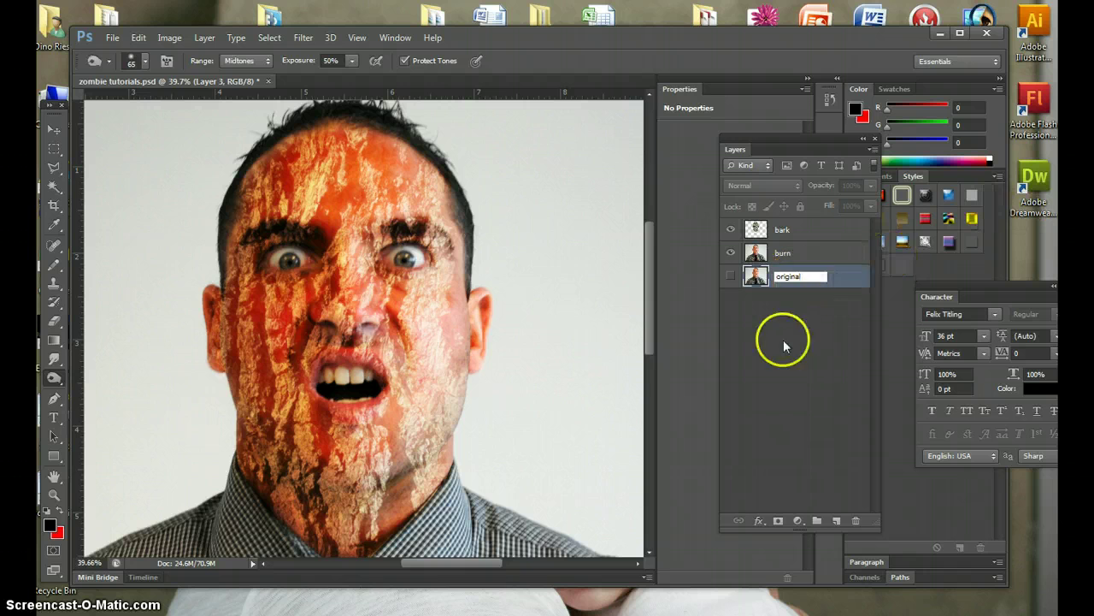
Step: Darken the skin around both eyes and the temple with the Burn tool on the burn layer
{"action": "left_click", "coordinate": [787, 251]}
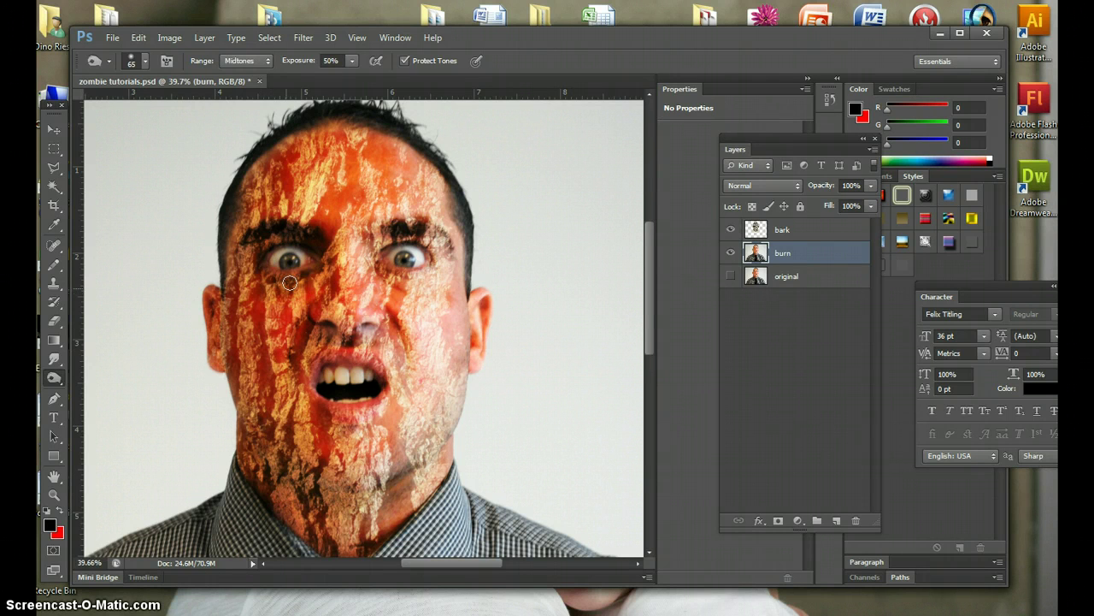
{"action": "mouse_move", "coordinate": [289, 282]}
{"action": "left_mouse_down"}
{"action": "mouse_move", "coordinate": [264, 305]}
{"action": "mouse_move", "coordinate": [242, 265]}
{"action": "mouse_move", "coordinate": [247, 254]}
{"action": "mouse_move", "coordinate": [255, 282]}
{"action": "mouse_move", "coordinate": [247, 245]}
{"action": "mouse_move", "coordinate": [312, 259]}
{"action": "mouse_move", "coordinate": [315, 294]}
{"action": "mouse_move", "coordinate": [295, 298]}
{"action": "mouse_move", "coordinate": [295, 285]}
{"action": "mouse_move", "coordinate": [266, 300]}
{"action": "mouse_move", "coordinate": [237, 254]}
{"action": "mouse_move", "coordinate": [314, 293]}
{"action": "mouse_move", "coordinate": [300, 305]}
{"action": "mouse_move", "coordinate": [295, 274]}
{"action": "mouse_move", "coordinate": [321, 248]}
{"action": "mouse_move", "coordinate": [317, 237]}
{"action": "mouse_move", "coordinate": [269, 215]}
{"action": "mouse_move", "coordinate": [239, 231]}
{"action": "mouse_move", "coordinate": [359, 255]}
{"action": "left_mouse_up"}
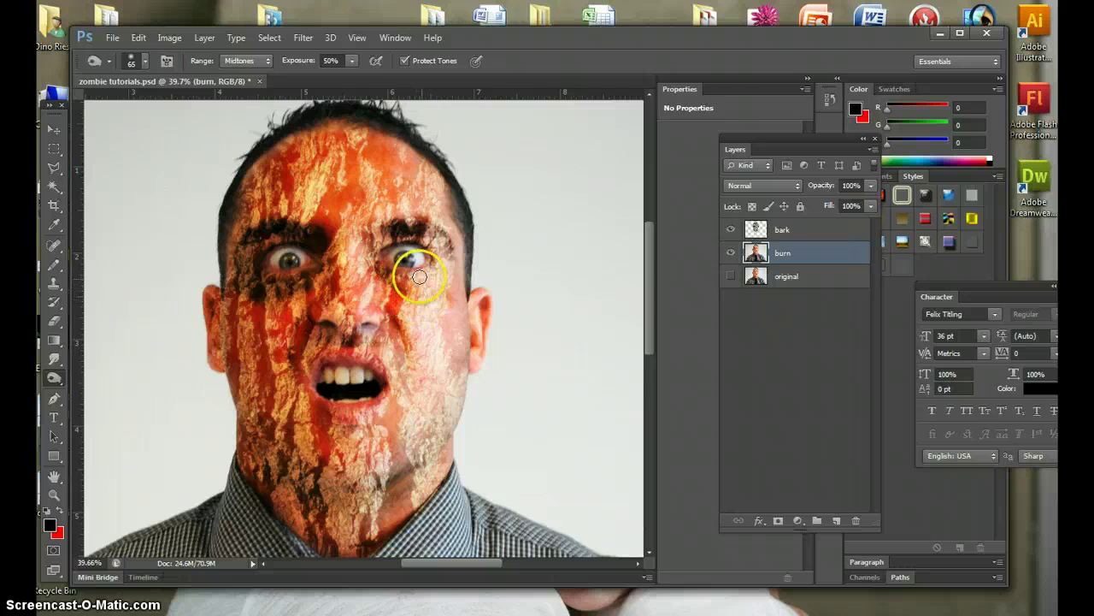
{"action": "left_click_drag", "start_coordinate": [421, 288], "coordinate": [451, 284]}
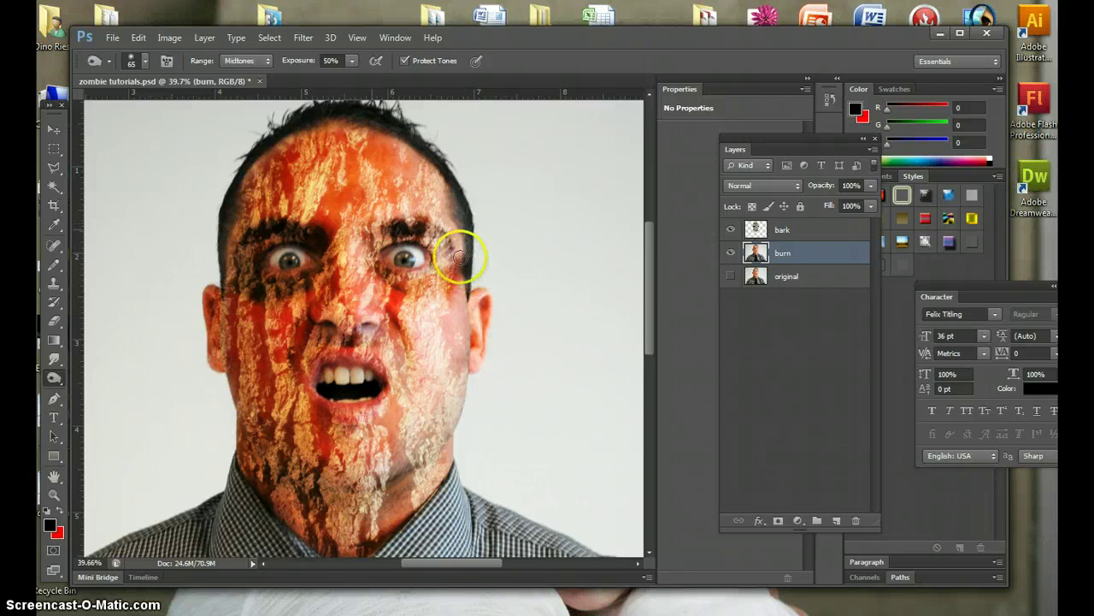
{"action": "mouse_move", "coordinate": [463, 241]}
{"action": "left_mouse_down"}
{"action": "mouse_move", "coordinate": [416, 224]}
{"action": "mouse_move", "coordinate": [371, 230]}
{"action": "mouse_move", "coordinate": [413, 227]}
{"action": "mouse_move", "coordinate": [410, 217]}
{"action": "mouse_move", "coordinate": [471, 251]}
{"action": "left_mouse_up"}
Step: Erase the bark texture from both eyebrows on the bark layer
{"action": "left_click", "coordinate": [804, 230]}
{"action": "left_click", "coordinate": [53, 320]}
{"action": "mouse_move", "coordinate": [323, 262]}
{"action": "left_mouse_down"}
{"action": "mouse_move", "coordinate": [278, 228]}
{"action": "mouse_move", "coordinate": [239, 244]}
{"action": "mouse_move", "coordinate": [279, 224]}
{"action": "left_mouse_up"}
{"action": "mouse_move", "coordinate": [396, 232]}
{"action": "left_mouse_down"}
{"action": "mouse_move", "coordinate": [431, 227]}
{"action": "mouse_move", "coordinate": [446, 242]}
{"action": "left_mouse_up"}
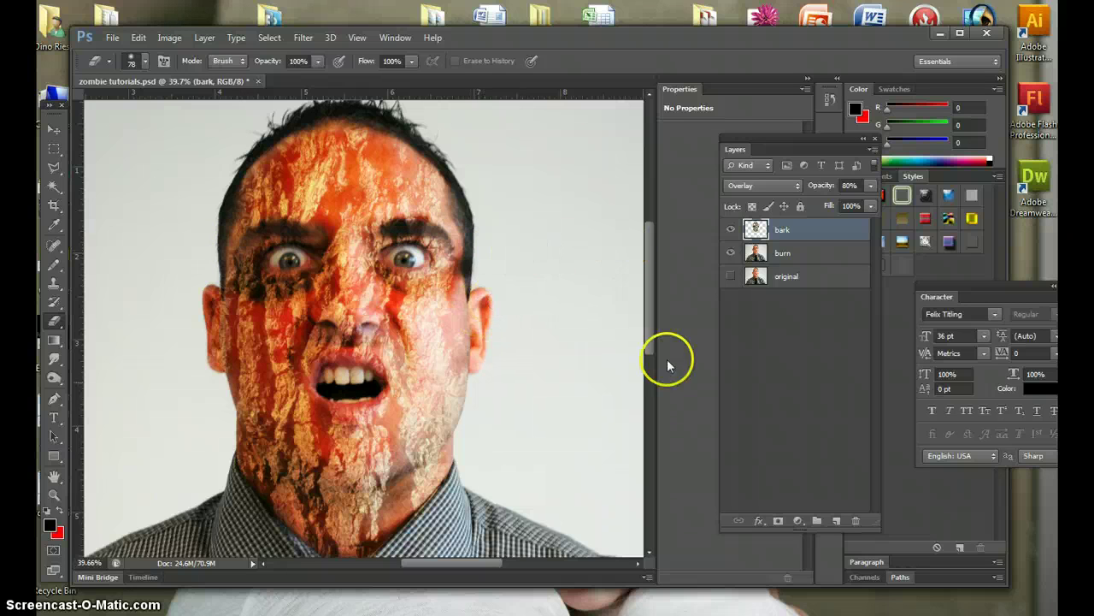
{"action": "left_click", "coordinate": [811, 254]}
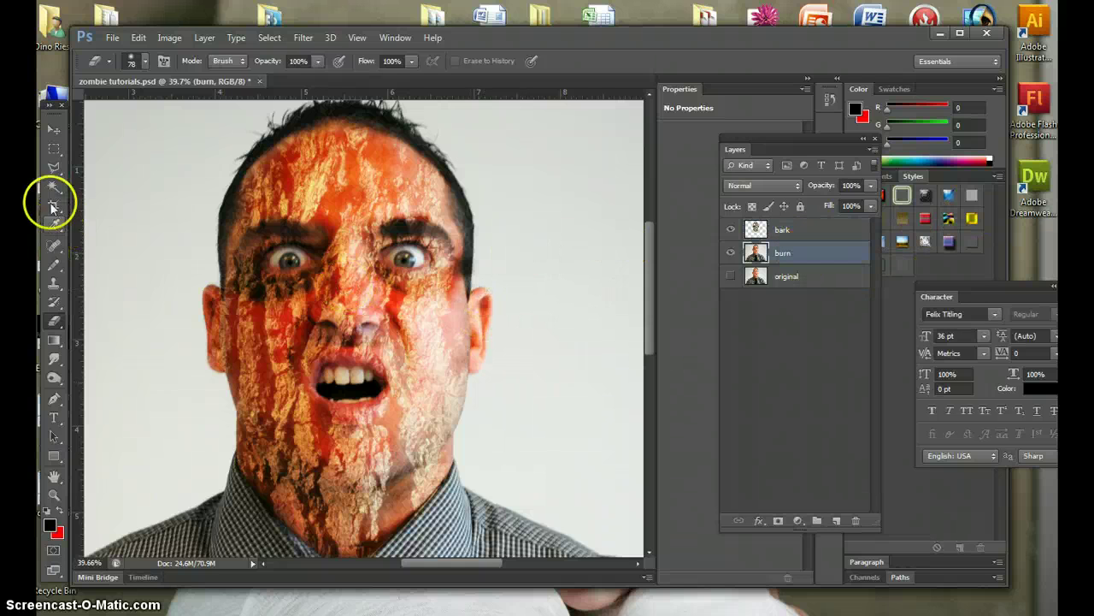
{"action": "left_click_drag", "start_coordinate": [268, 227], "coordinate": [301, 233]}
{"action": "key", "text": "ctrl+z"}
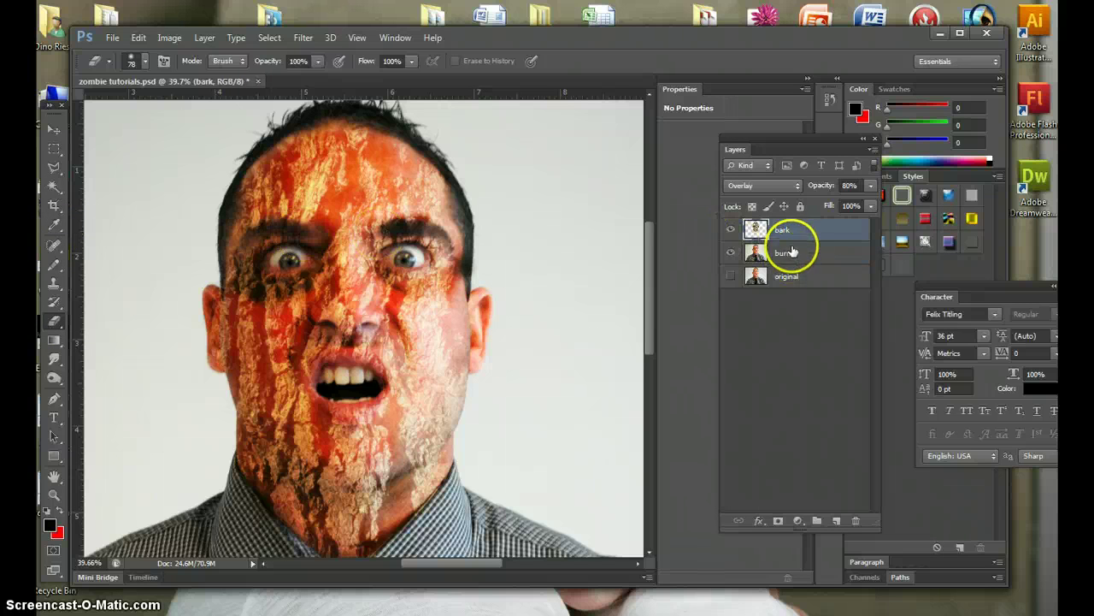
{"action": "left_click", "coordinate": [803, 254]}
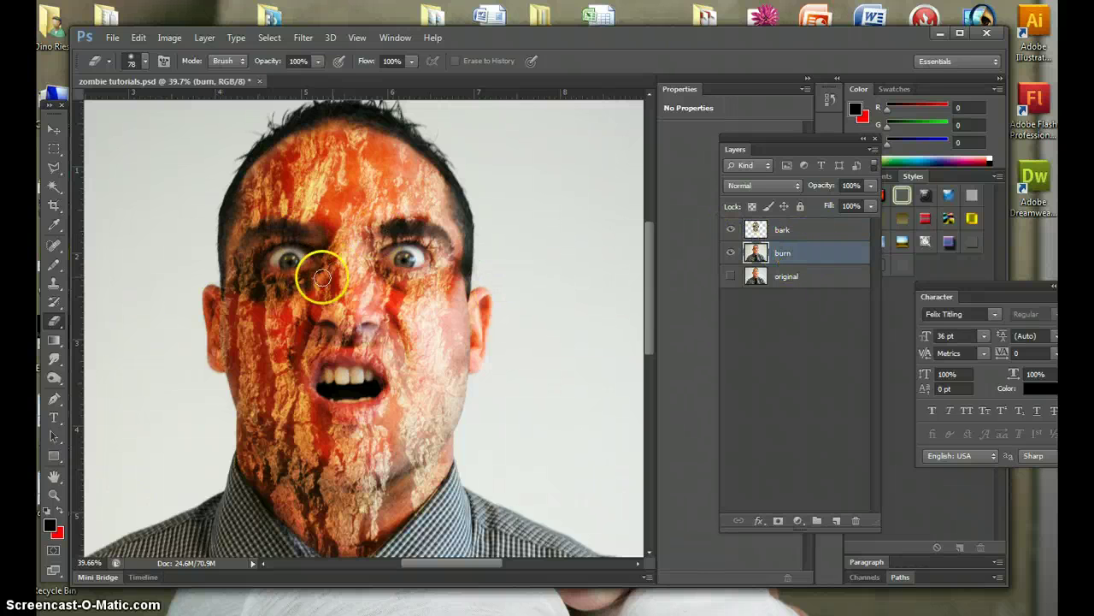
{"action": "left_click_drag", "start_coordinate": [300, 252], "coordinate": [291, 232]}
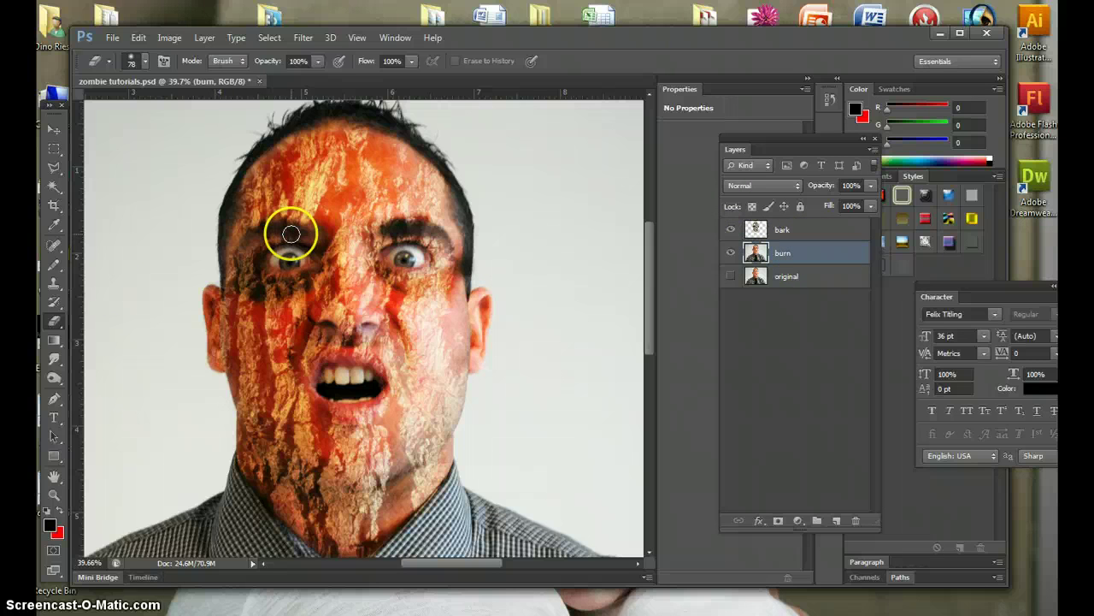
Step: Burn the eyebrows, the eye sockets and dark streaks down the cheek on the burn layer
{"action": "left_click", "coordinate": [54, 377]}
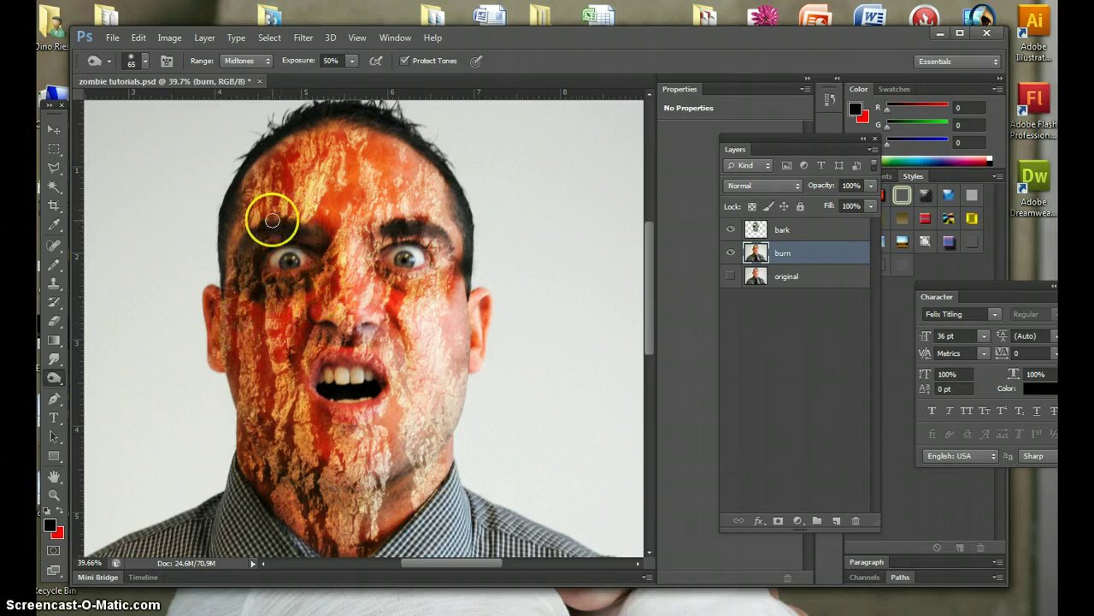
{"action": "mouse_move", "coordinate": [272, 220]}
{"action": "left_mouse_down"}
{"action": "mouse_move", "coordinate": [252, 210]}
{"action": "mouse_move", "coordinate": [296, 198]}
{"action": "mouse_move", "coordinate": [315, 207]}
{"action": "mouse_move", "coordinate": [297, 226]}
{"action": "mouse_move", "coordinate": [313, 205]}
{"action": "mouse_move", "coordinate": [302, 215]}
{"action": "mouse_move", "coordinate": [321, 208]}
{"action": "mouse_move", "coordinate": [325, 229]}
{"action": "mouse_move", "coordinate": [385, 247]}
{"action": "mouse_move", "coordinate": [390, 280]}
{"action": "mouse_move", "coordinate": [377, 267]}
{"action": "mouse_move", "coordinate": [427, 289]}
{"action": "left_mouse_up"}
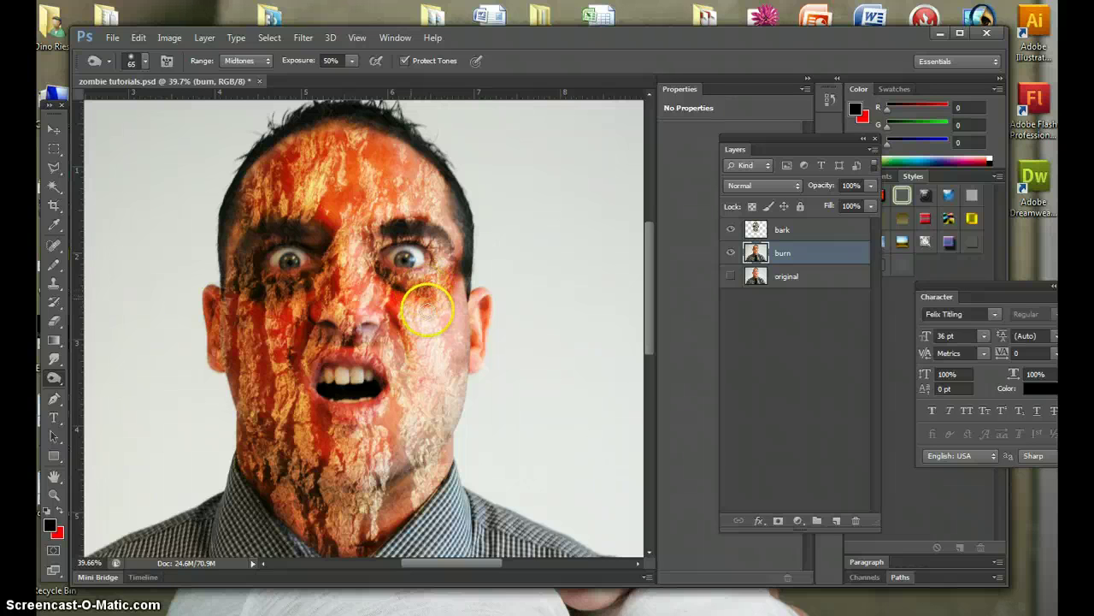
{"action": "mouse_move", "coordinate": [405, 293]}
{"action": "left_mouse_down"}
{"action": "mouse_move", "coordinate": [408, 306]}
{"action": "mouse_move", "coordinate": [443, 286]}
{"action": "mouse_move", "coordinate": [447, 237]}
{"action": "mouse_move", "coordinate": [414, 235]}
{"action": "mouse_move", "coordinate": [379, 212]}
{"action": "left_mouse_up"}
{"action": "mouse_move", "coordinate": [402, 301]}
{"action": "left_mouse_down"}
{"action": "mouse_move", "coordinate": [300, 367]}
{"action": "mouse_move", "coordinate": [298, 385]}
{"action": "mouse_move", "coordinate": [262, 305]}
{"action": "mouse_move", "coordinate": [264, 436]}
{"action": "mouse_move", "coordinate": [252, 307]}
{"action": "mouse_move", "coordinate": [264, 390]}
{"action": "mouse_move", "coordinate": [328, 448]}
{"action": "left_mouse_up"}
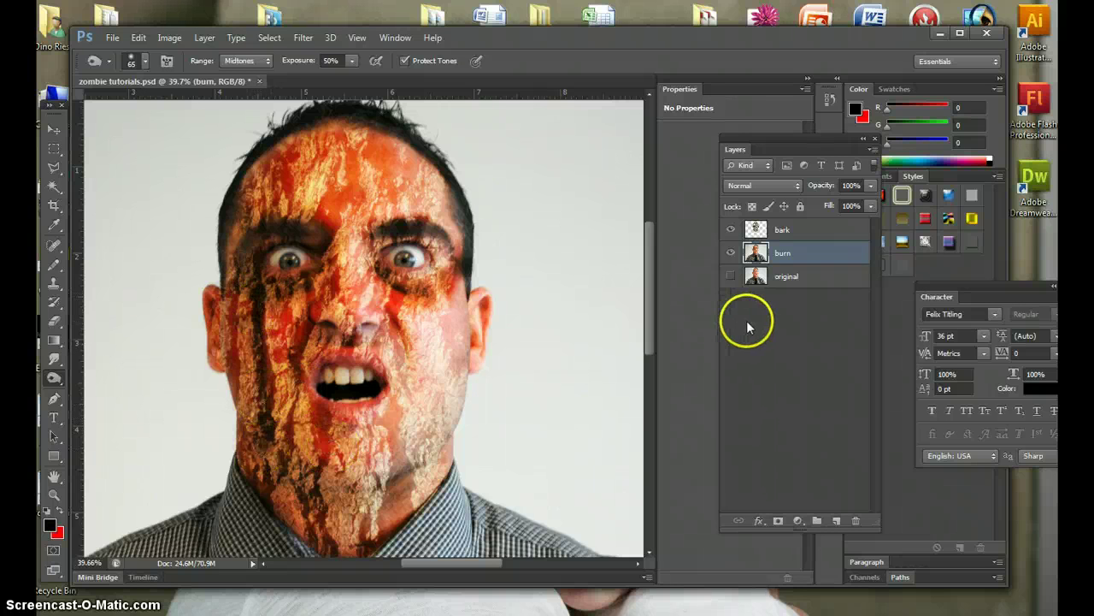
{"action": "scroll", "coordinate": [599, 318], "scroll_direction": "up", "scroll_amount": 2}
{"action": "scroll", "coordinate": [368, 264], "scroll_direction": "down", "scroll_amount": 4}
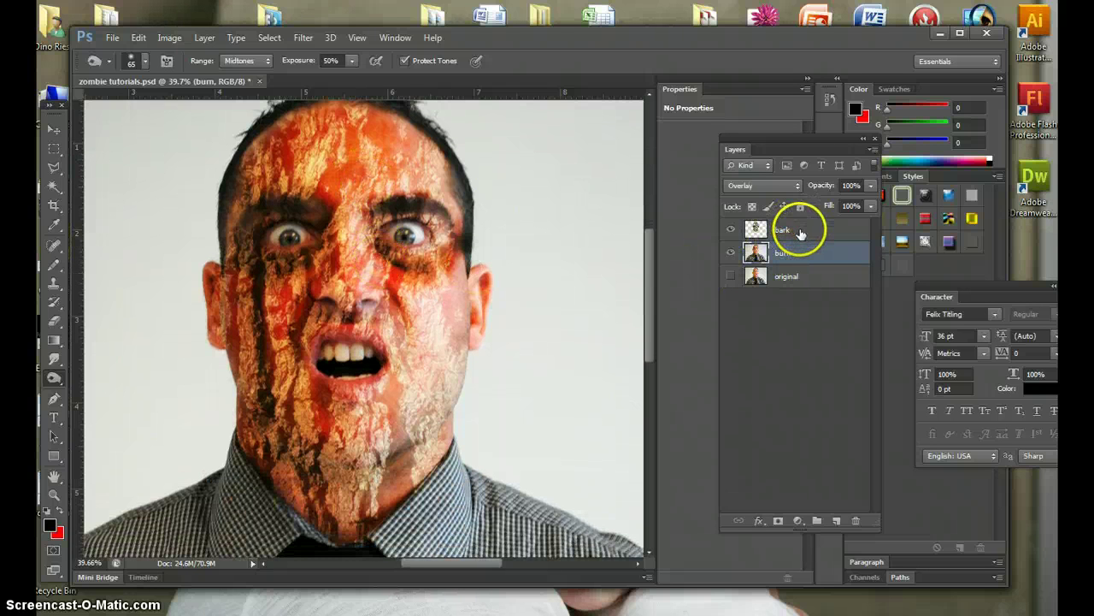
Step: Select the bark layer, switch to the browser and look through the blood splatter image results for a suitable splatter
{"action": "left_click", "coordinate": [799, 232]}
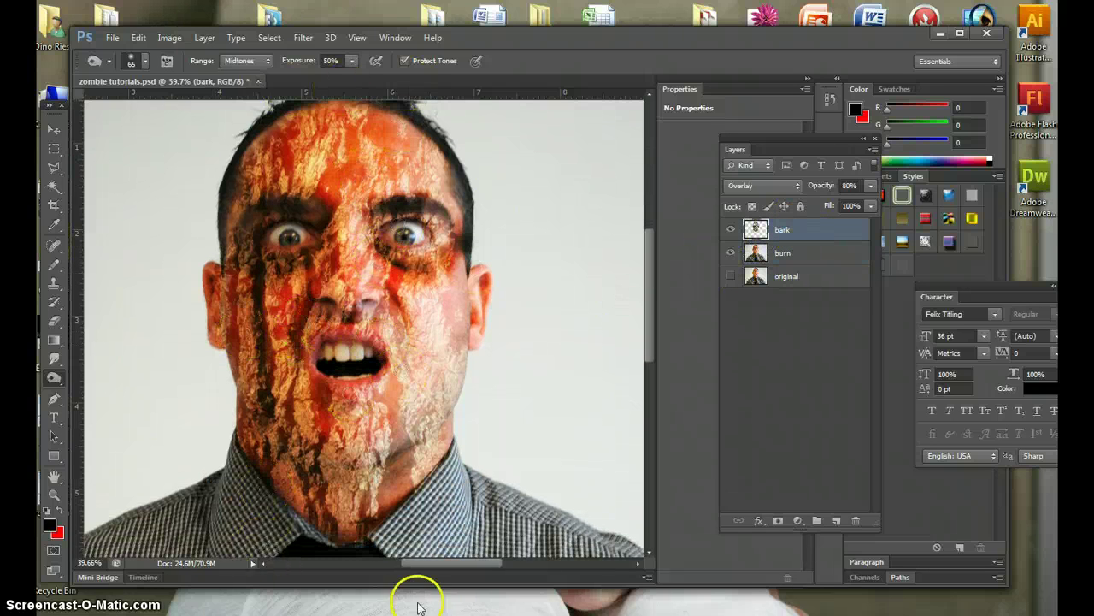
{"action": "key", "text": "alt+Tab"}
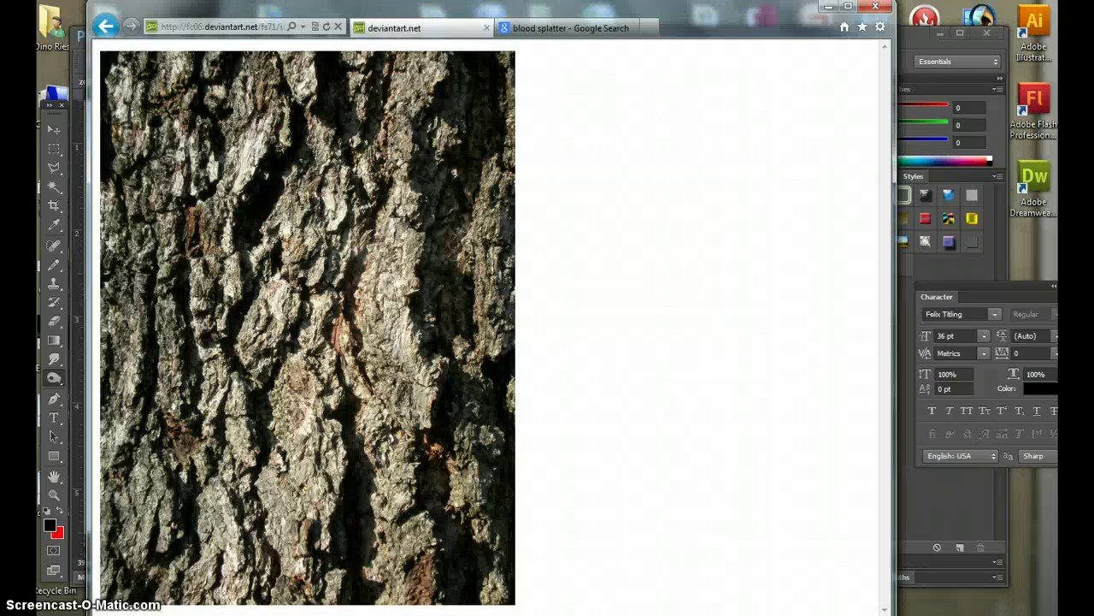
{"action": "left_click", "coordinate": [579, 29]}
{"action": "scroll", "coordinate": [489, 200], "scroll_direction": "up", "scroll_amount": 3}
{"action": "scroll", "coordinate": [483, 308], "scroll_direction": "up", "scroll_amount": 15}
{"action": "scroll", "coordinate": [488, 312], "scroll_direction": "up", "scroll_amount": 6}
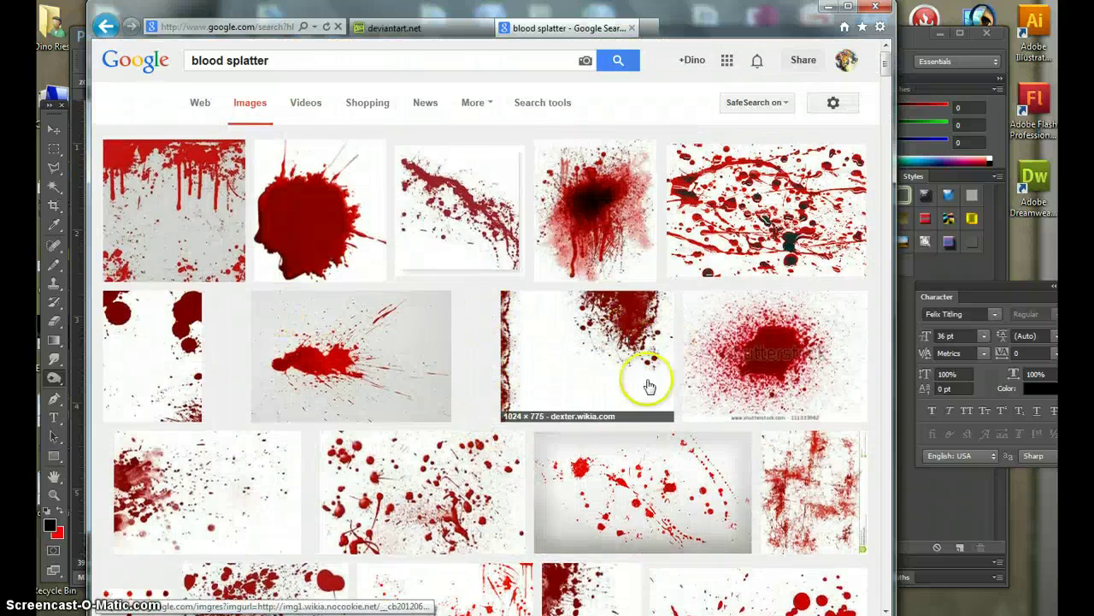
{"action": "scroll", "coordinate": [610, 410], "scroll_direction": "down", "scroll_amount": 6}
{"action": "scroll", "coordinate": [620, 416], "scroll_direction": "down", "scroll_amount": 10}
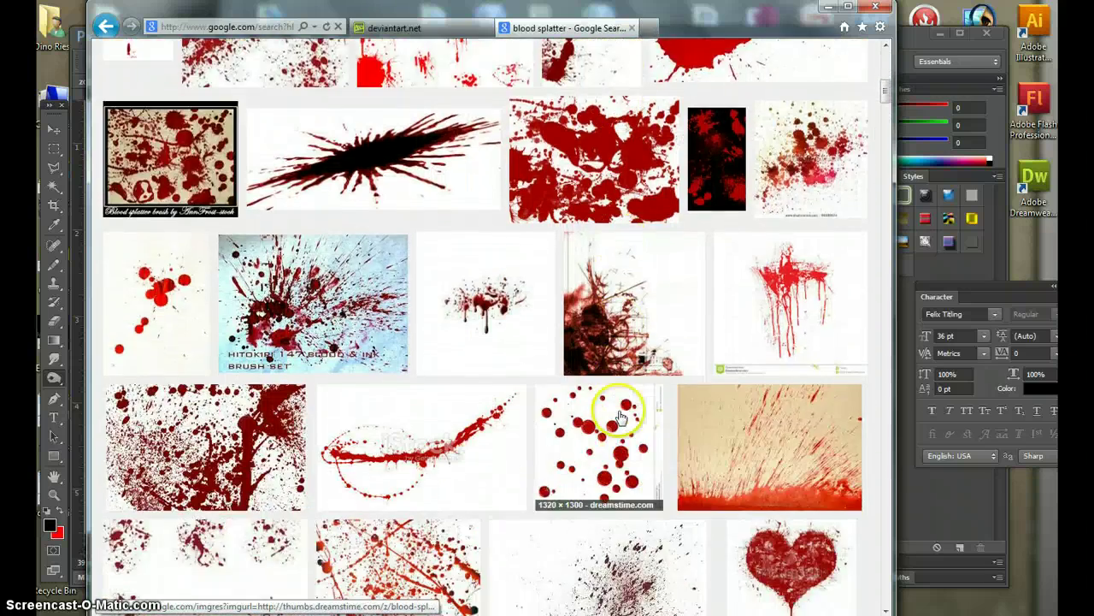
{"action": "scroll", "coordinate": [621, 417], "scroll_direction": "down", "scroll_amount": 10}
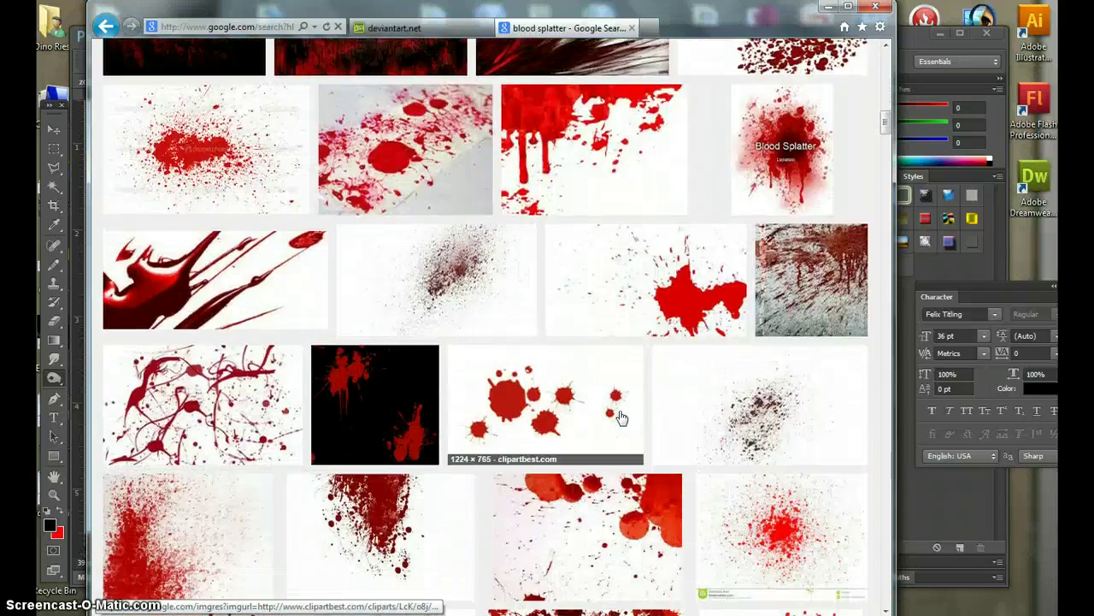
{"action": "scroll", "coordinate": [622, 417], "scroll_direction": "down", "scroll_amount": 1}
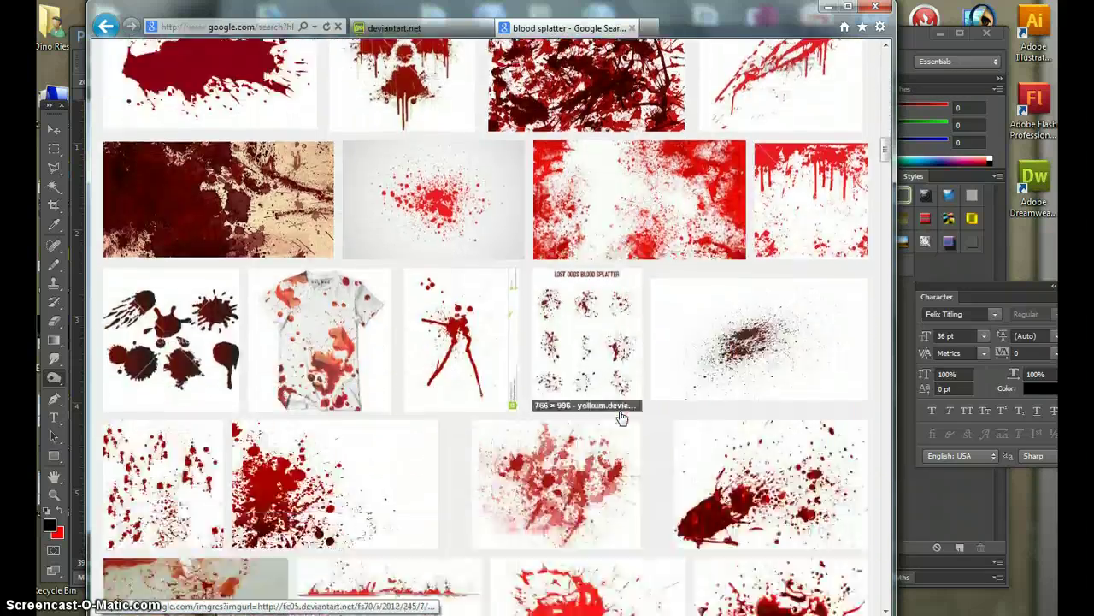
{"action": "scroll", "coordinate": [621, 417], "scroll_direction": "down", "scroll_amount": 10}
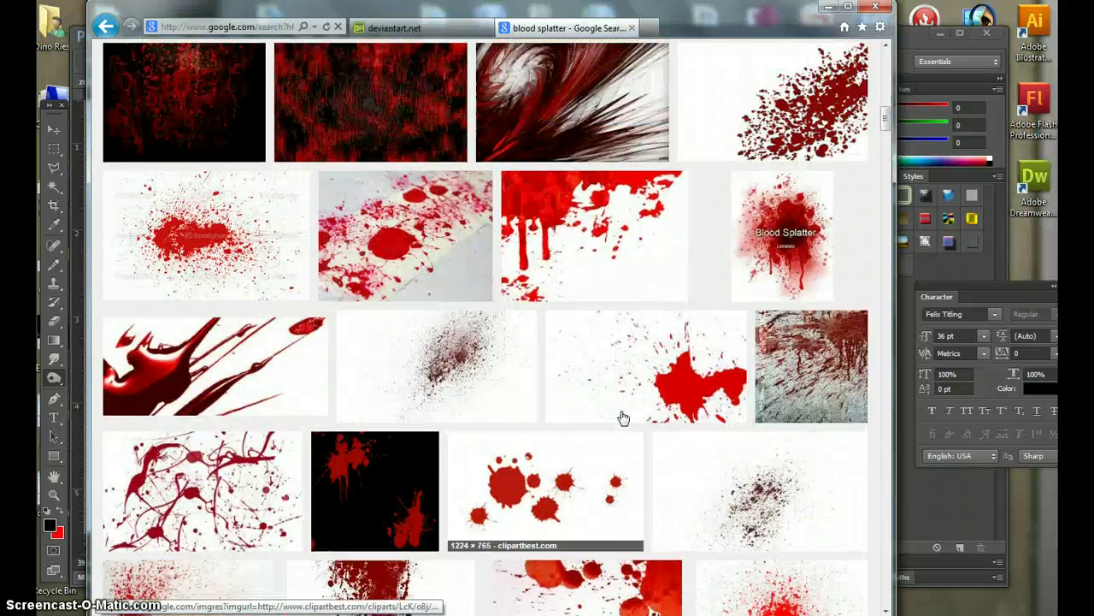
{"action": "scroll", "coordinate": [621, 417], "scroll_direction": "down", "scroll_amount": 3}
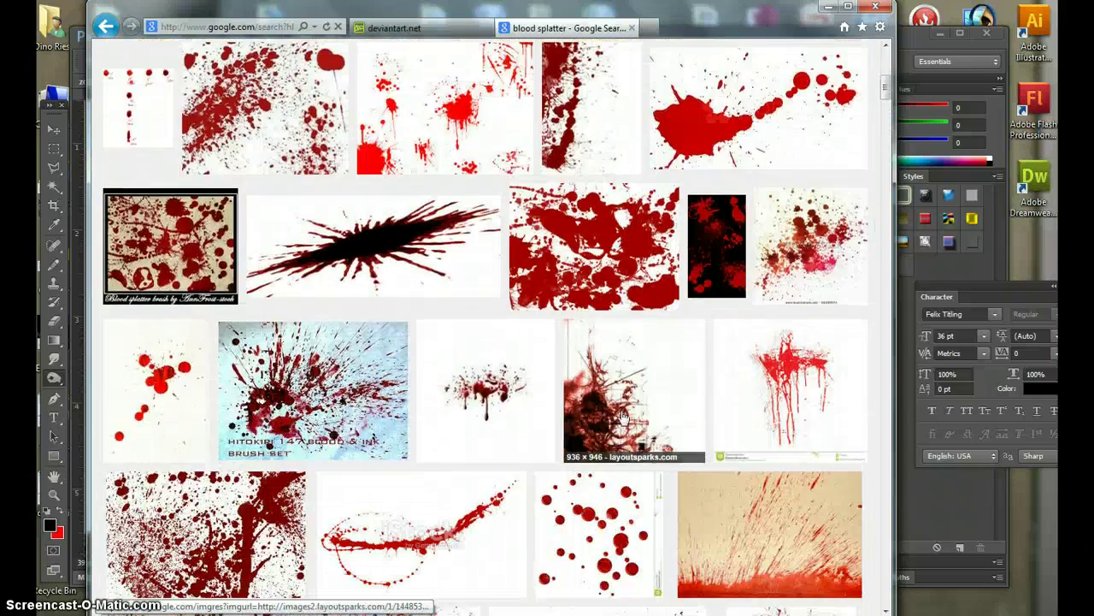
Step: Copy the full-size dripping blood splatter image from polyvore.com, switch back to Photoshop and paste it above the bark layer
{"action": "left_click", "coordinate": [493, 415]}
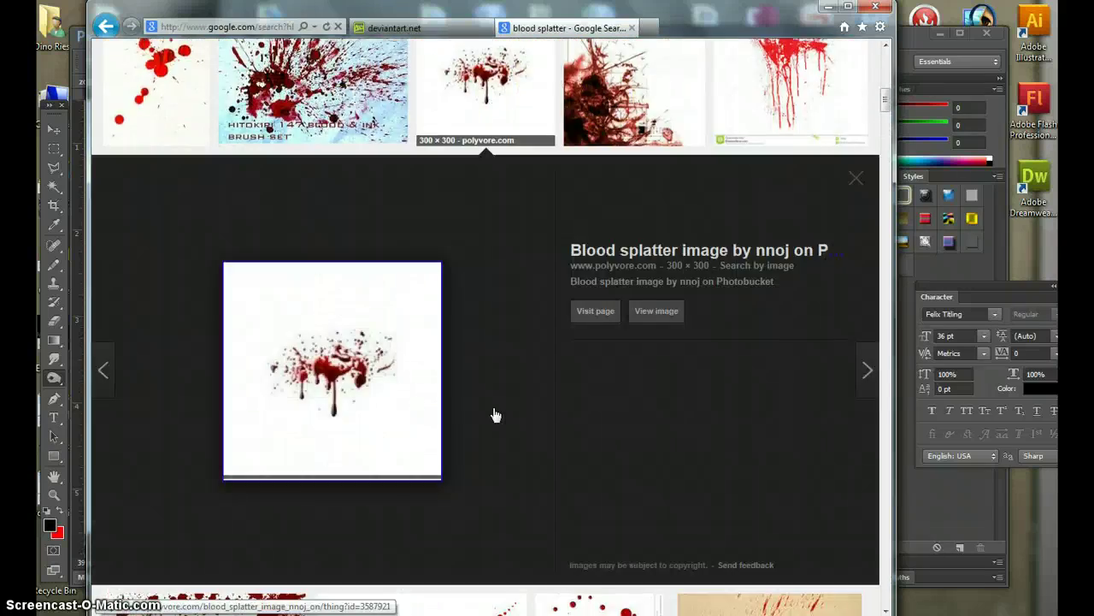
{"action": "left_click", "coordinate": [655, 310]}
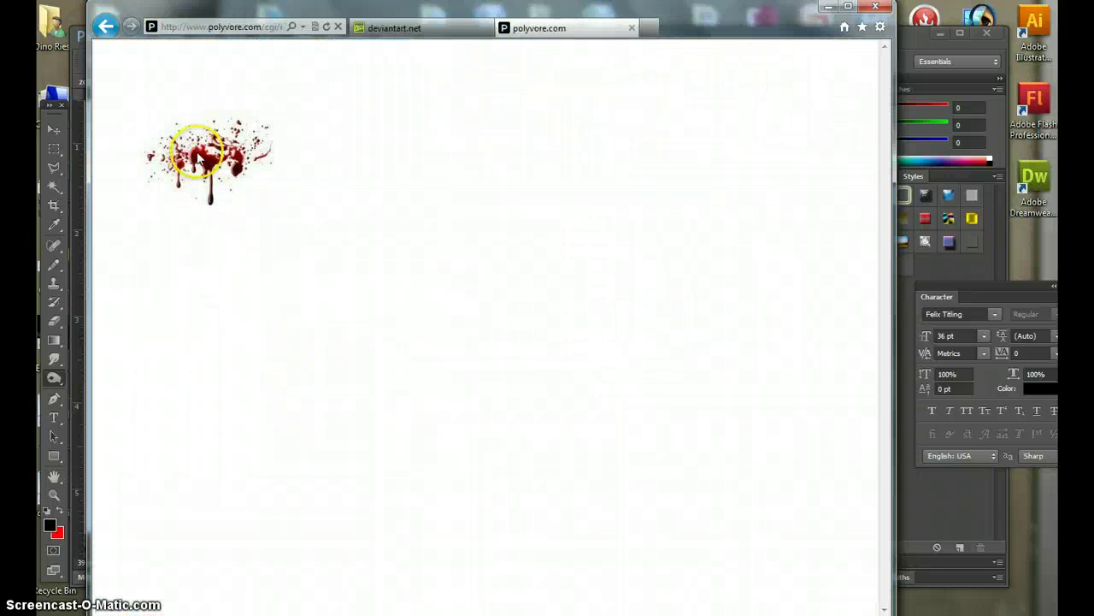
{"action": "right_click", "coordinate": [203, 162]}
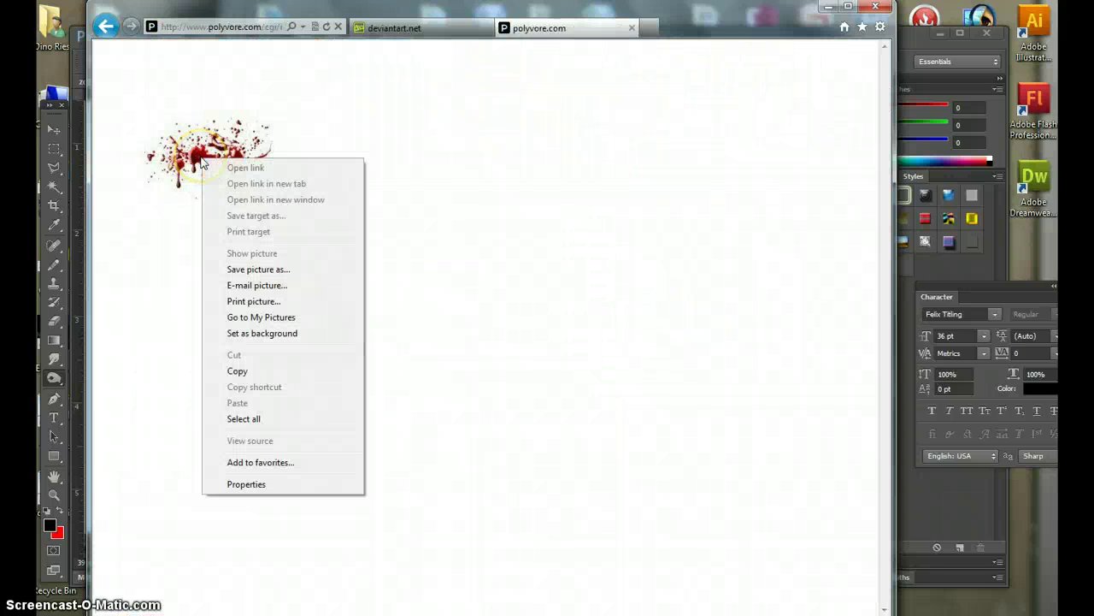
{"action": "left_click", "coordinate": [254, 377]}
{"action": "key", "text": "alt+Tab"}
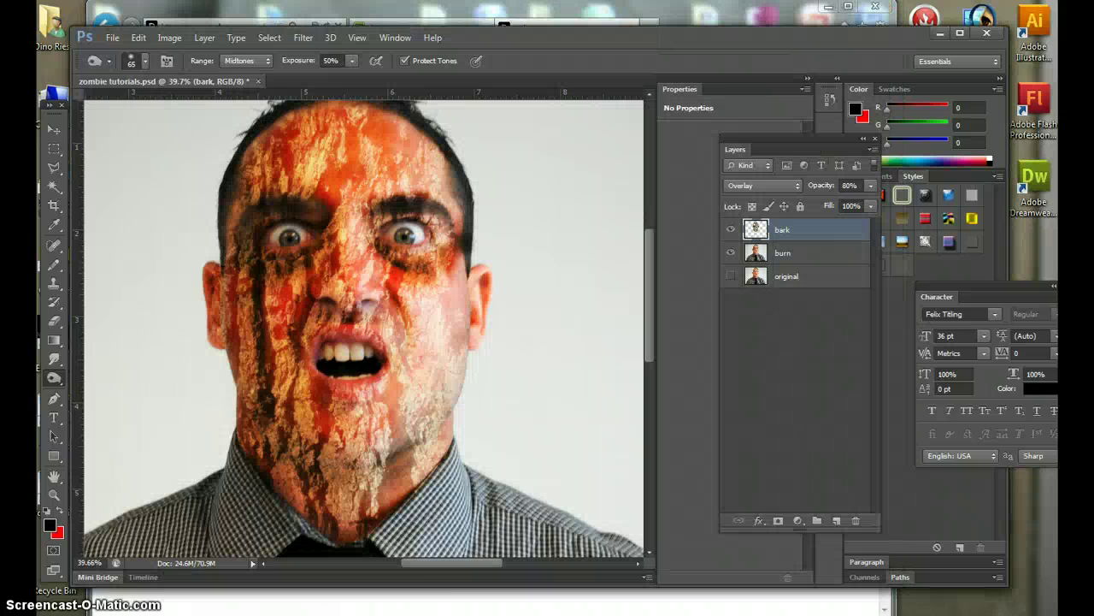
{"action": "left_click", "coordinate": [140, 36]}
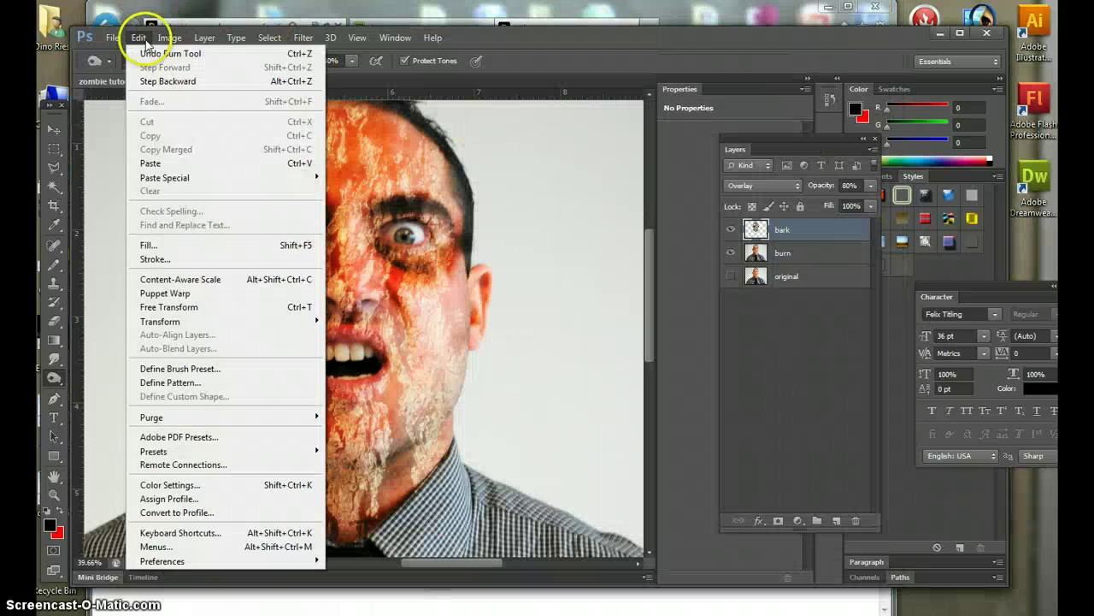
{"action": "left_click", "coordinate": [156, 166]}
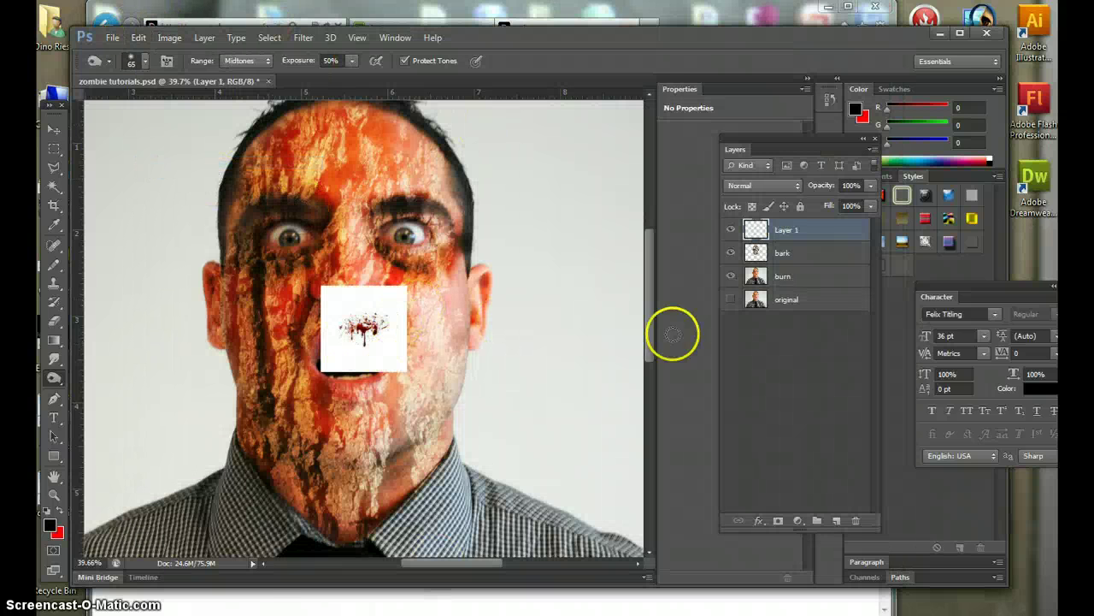
Step: Remove the white background around the pasted blood splatter using the Magic Eraser with a tolerance of 32
{"action": "left_click", "coordinate": [54, 494]}
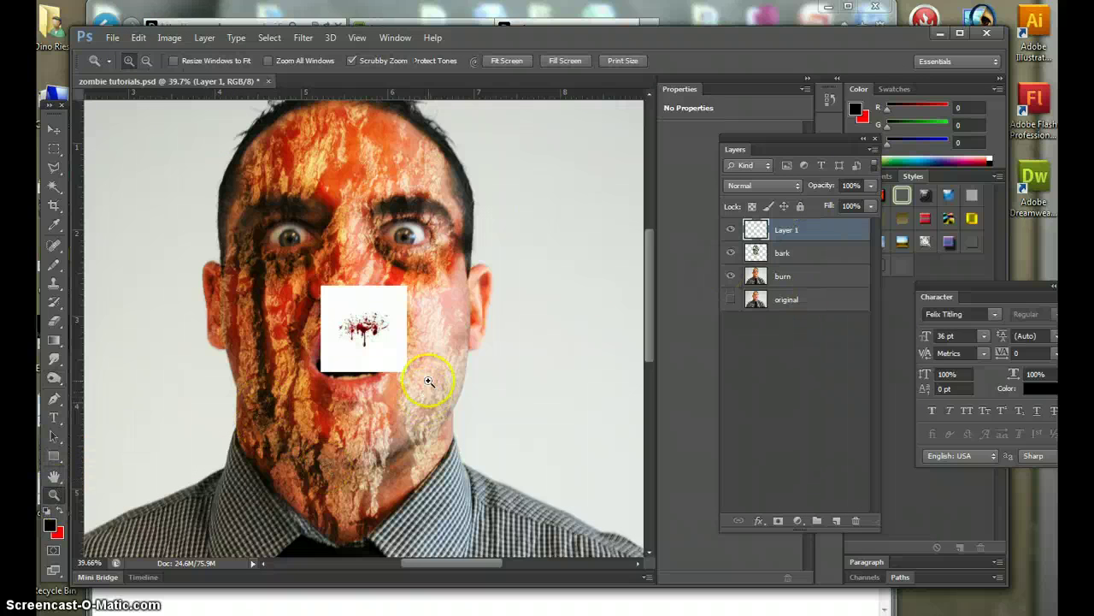
{"action": "left_click_drag", "start_coordinate": [383, 350], "coordinate": [439, 366]}
{"action": "left_click", "coordinate": [438, 365]}
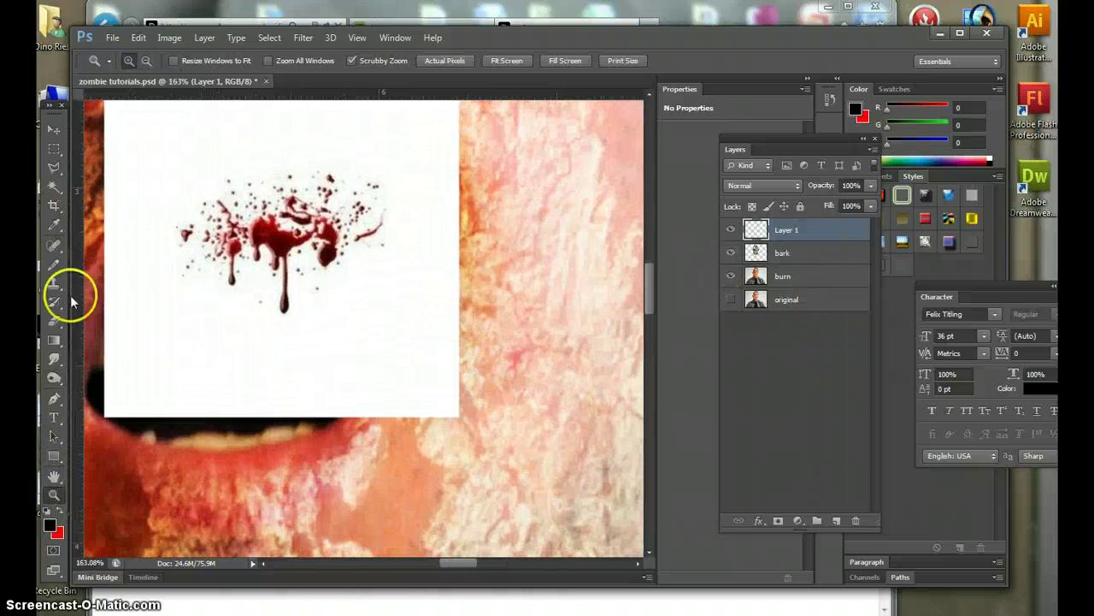
{"action": "left_click", "coordinate": [56, 321]}
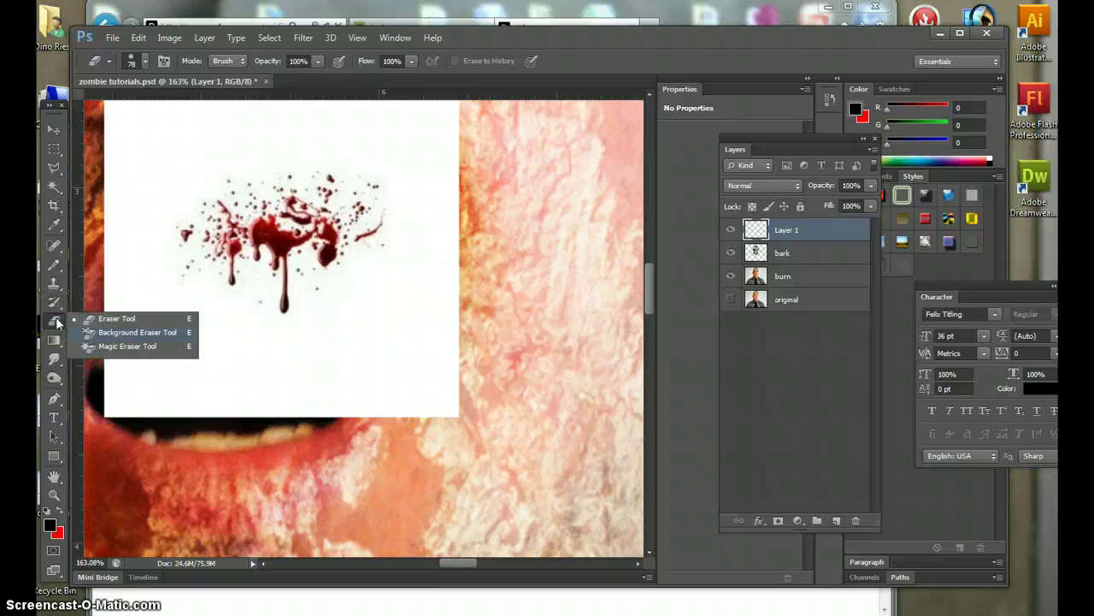
{"action": "left_click", "coordinate": [136, 332]}
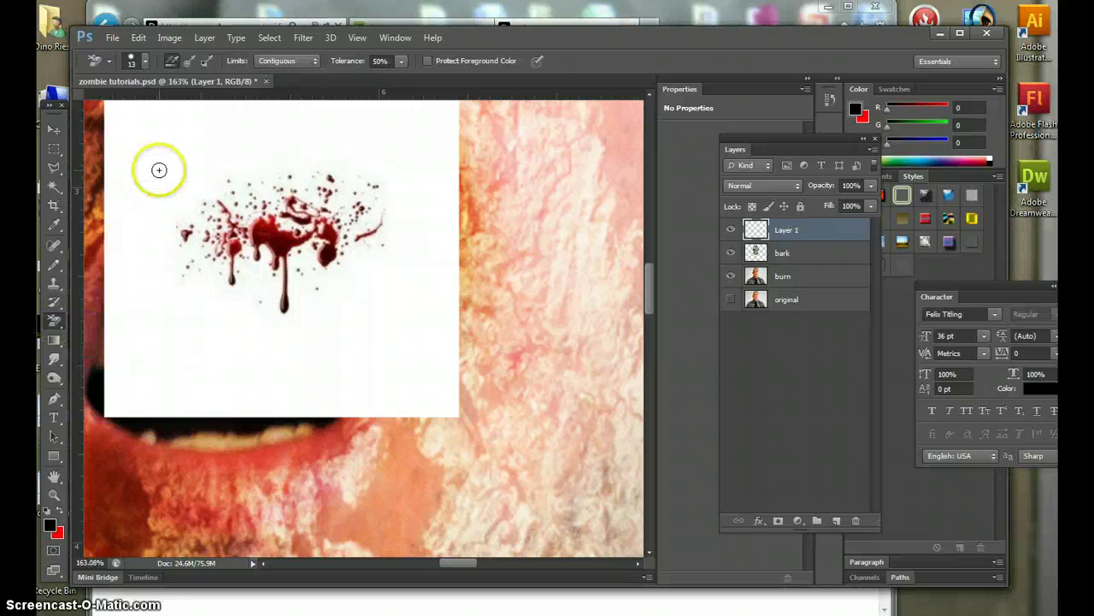
{"action": "left_click", "coordinate": [52, 324]}
{"action": "left_click", "coordinate": [127, 346]}
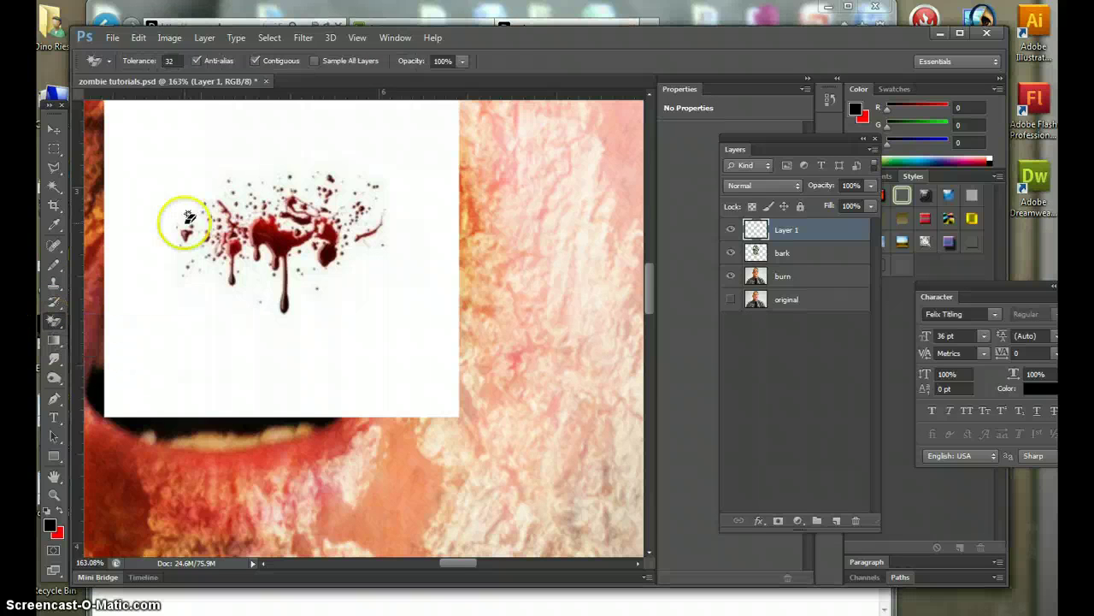
{"action": "left_click", "coordinate": [195, 161]}
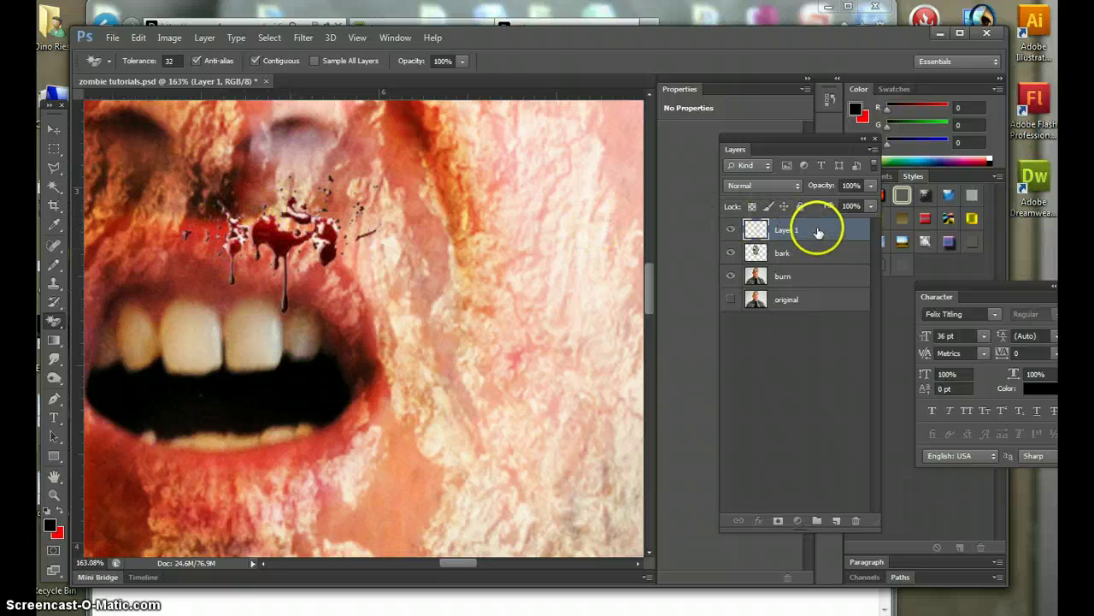
Step: Rename Layer 1 as blood' and move the splatter down into the open mouth
{"action": "double_click", "coordinate": [788, 229]}
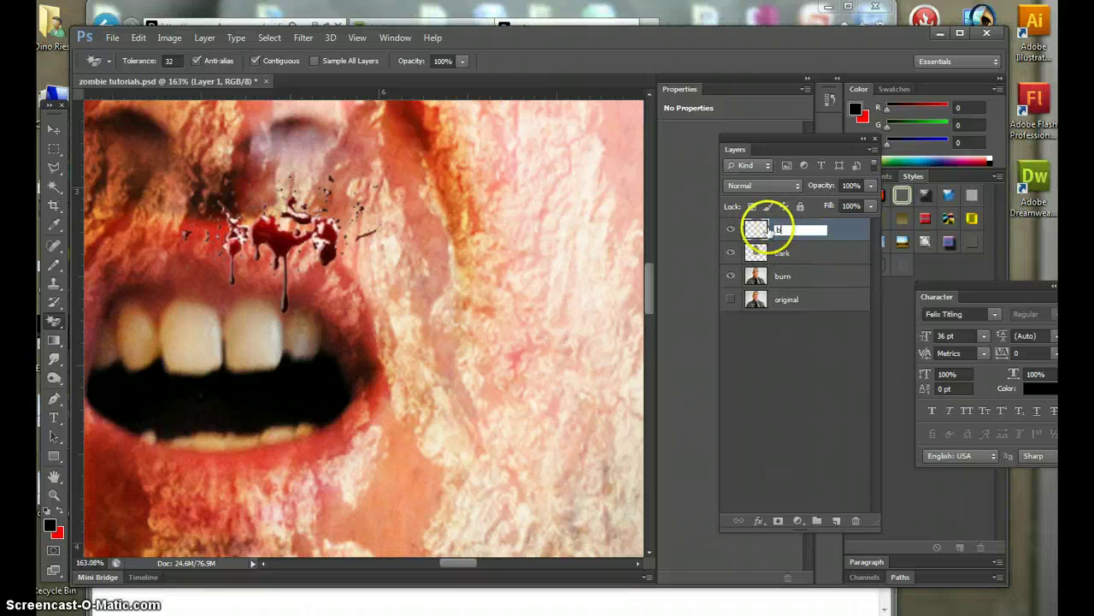
{"action": "type", "text": "blood'"}
{"action": "key", "text": "Return"}
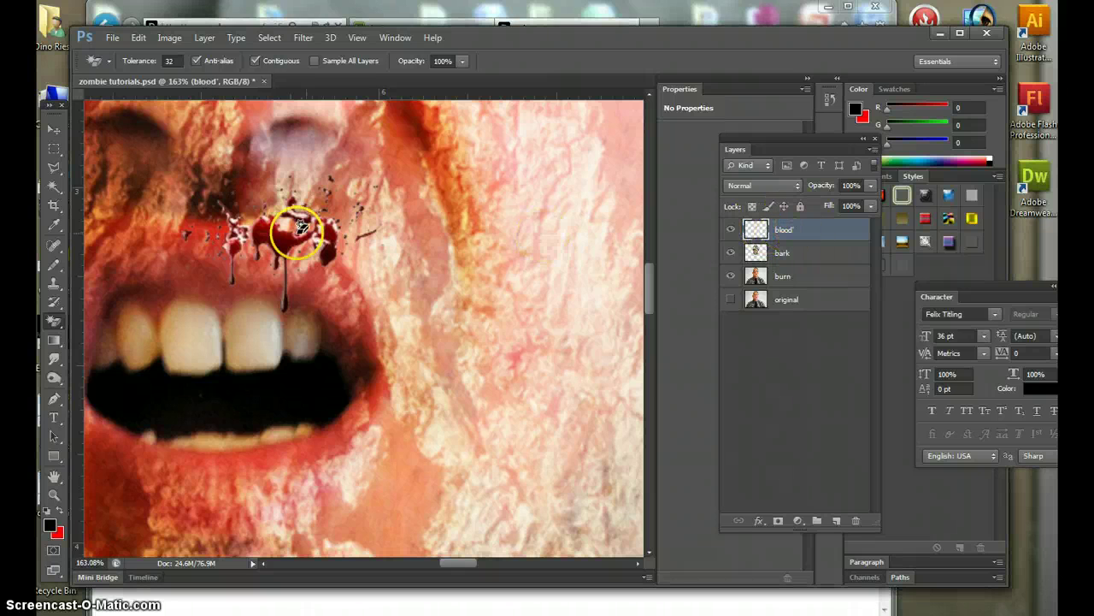
{"action": "left_click", "coordinate": [53, 129]}
{"action": "mouse_move", "coordinate": [313, 228]}
{"action": "left_mouse_down"}
{"action": "mouse_move", "coordinate": [255, 391]}
{"action": "mouse_move", "coordinate": [265, 398]}
{"action": "mouse_move", "coordinate": [257, 395]}
{"action": "left_mouse_up"}
Step: Erase the leftover white patches between the blood drops on the blood' layer with the Magic Eraser
{"action": "left_click", "coordinate": [54, 321]}
{"action": "left_click", "coordinate": [187, 405]}
{"action": "left_click", "coordinate": [245, 376]}
{"action": "left_click", "coordinate": [236, 369]}
{"action": "left_click", "coordinate": [276, 388]}
{"action": "left_click", "coordinate": [265, 408]}
{"action": "left_click", "coordinate": [266, 402]}
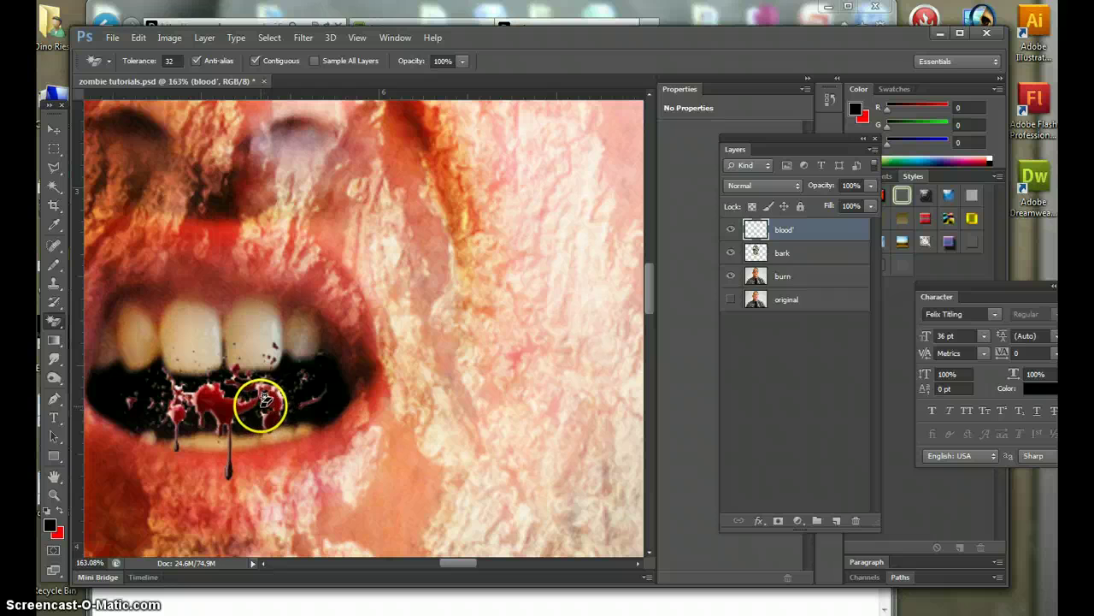
{"action": "left_click", "coordinate": [282, 384]}
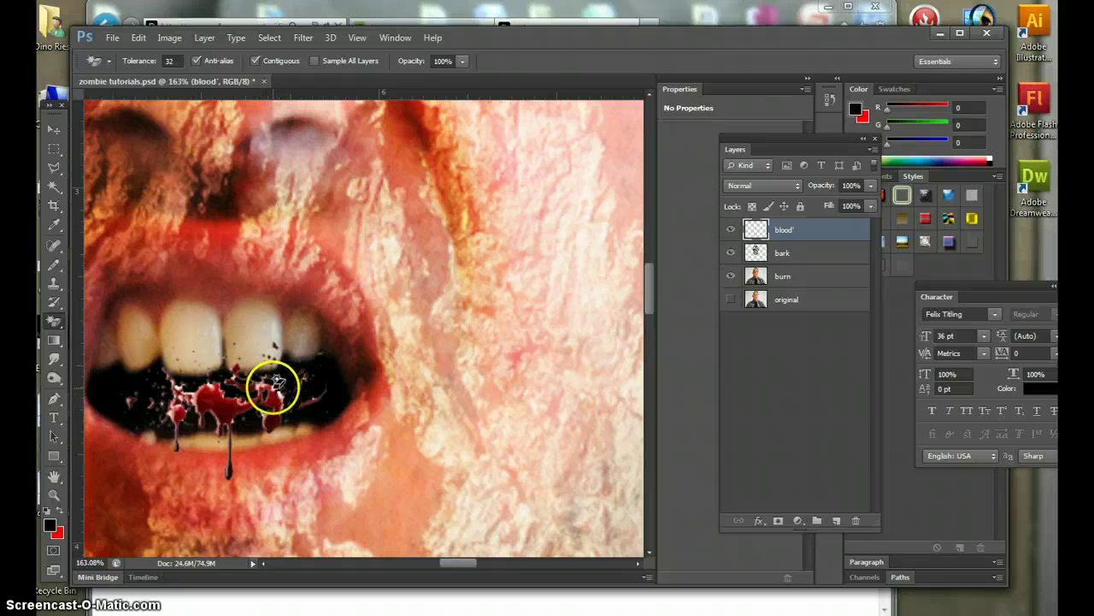
{"action": "left_click", "coordinate": [301, 398]}
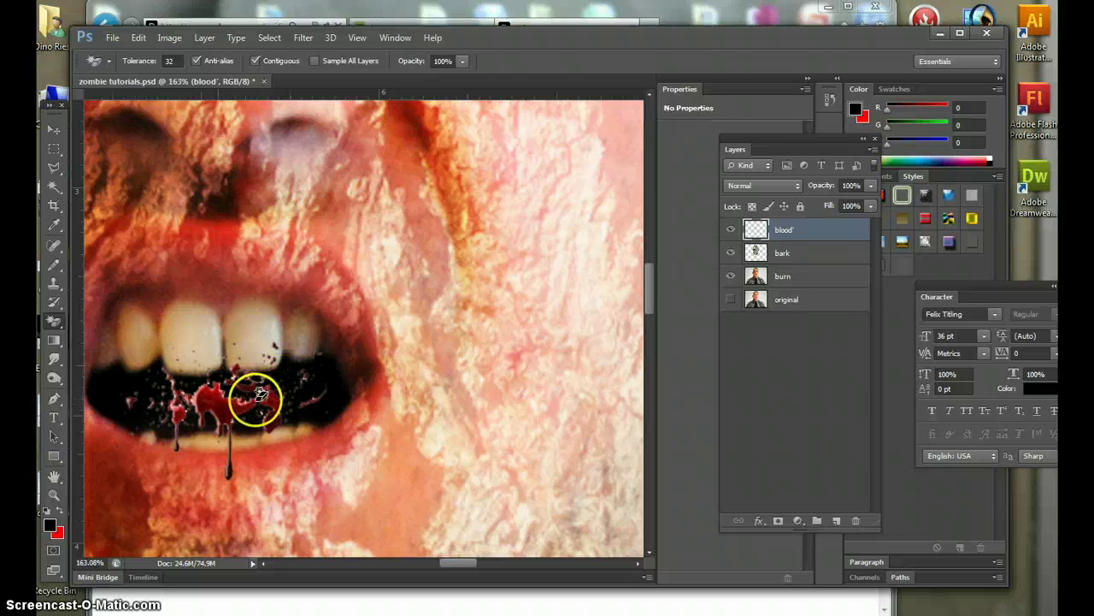
Step: Free-transform the blood splatter to about 437% width and 413% height, place it over the chin below the mouth and apply
{"action": "left_click", "coordinate": [54, 493]}
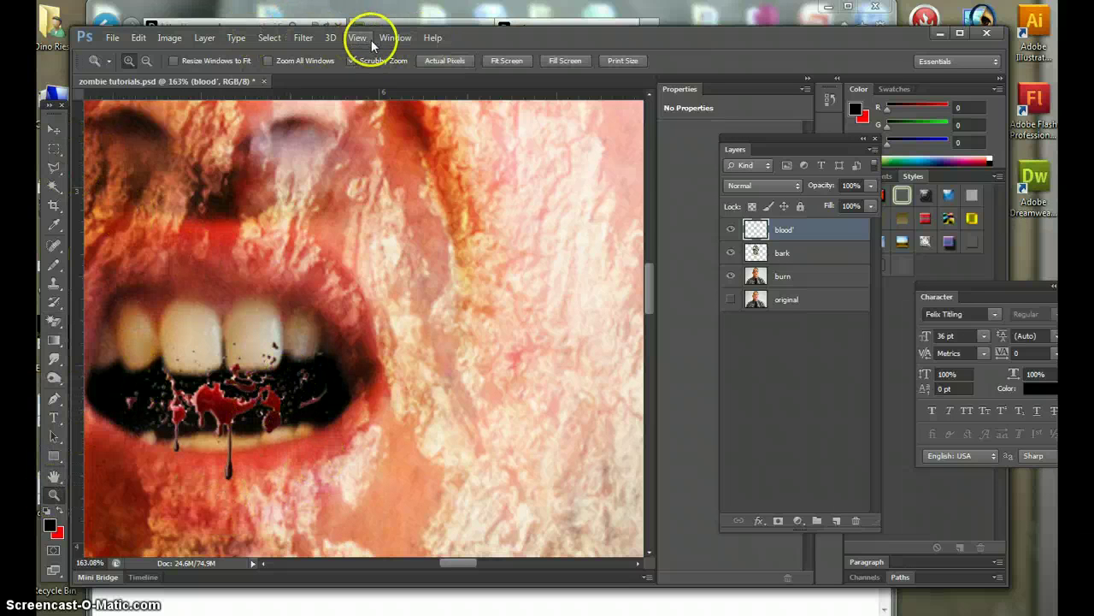
{"action": "key", "text": "ctrl+0"}
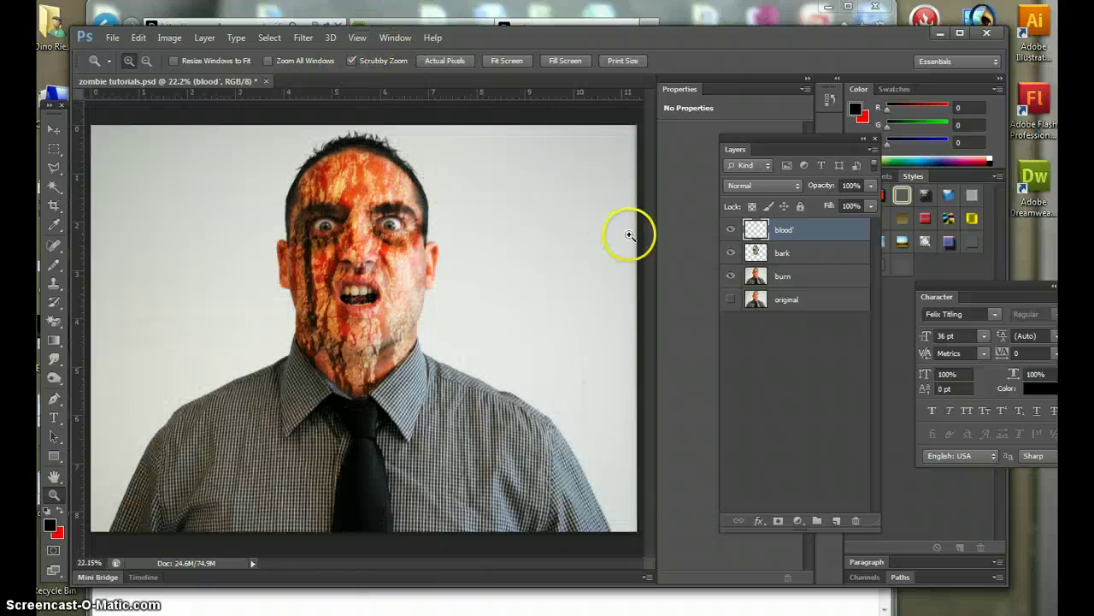
{"action": "left_click", "coordinate": [139, 37]}
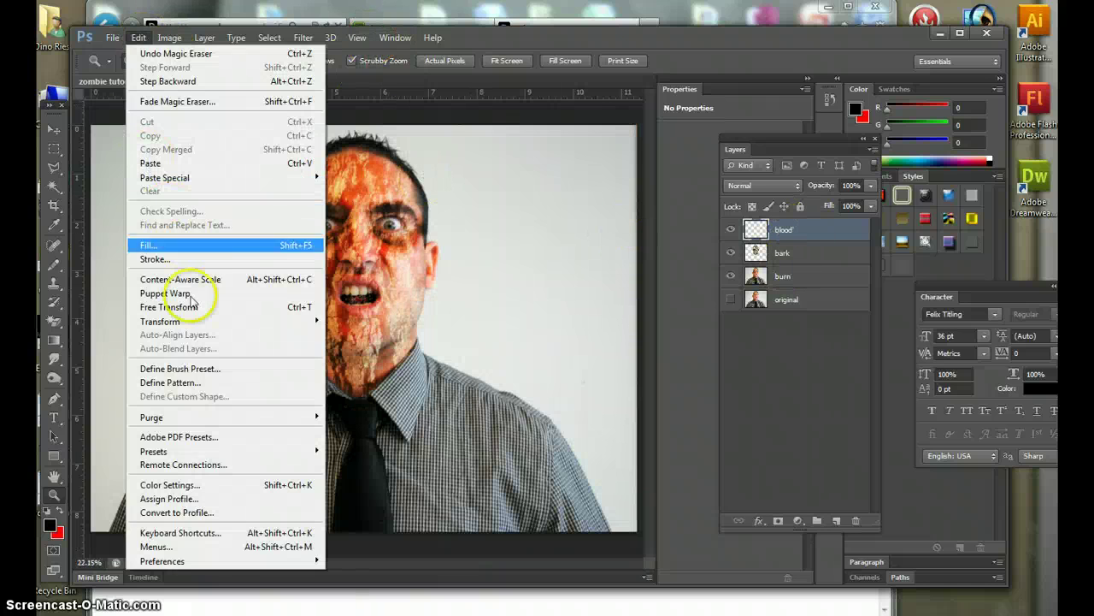
{"action": "left_click", "coordinate": [186, 309]}
{"action": "left_click_drag", "start_coordinate": [375, 292], "coordinate": [469, 230]}
{"action": "mouse_move", "coordinate": [434, 267]}
{"action": "left_mouse_down"}
{"action": "mouse_move", "coordinate": [390, 321]}
{"action": "mouse_move", "coordinate": [386, 311]}
{"action": "mouse_move", "coordinate": [437, 280]}
{"action": "left_mouse_up"}
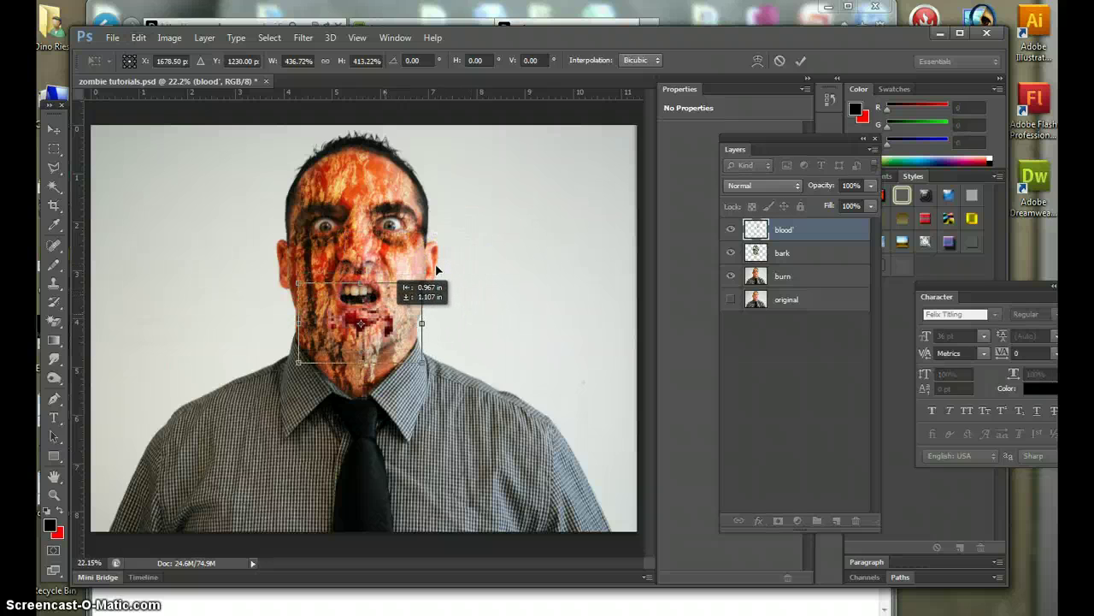
{"action": "left_click", "coordinate": [53, 129]}
{"action": "left_click", "coordinate": [480, 244]}
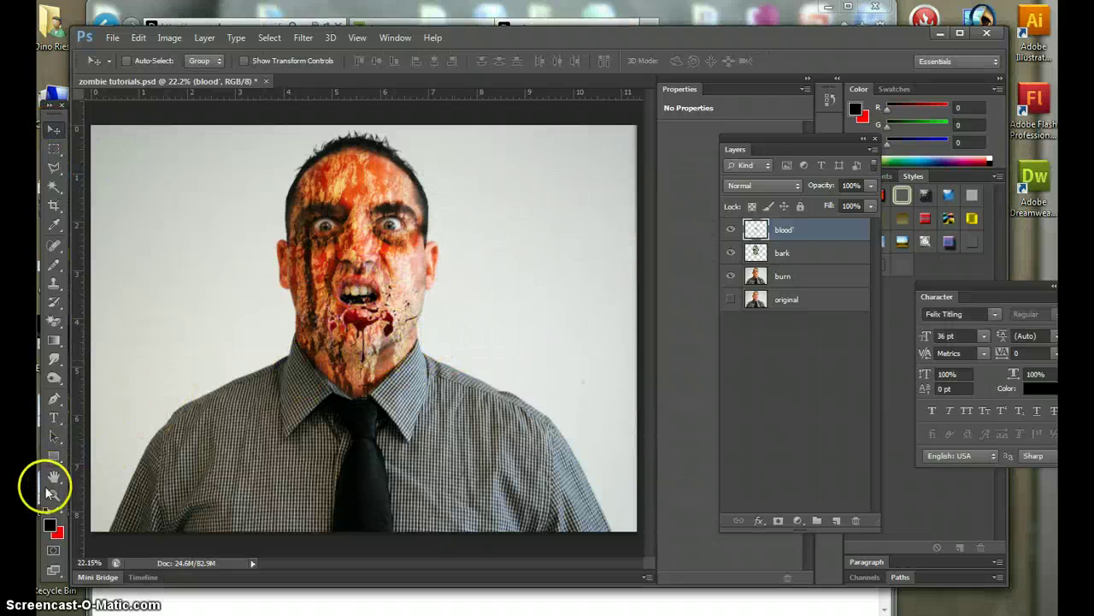
Step: Erase parts of the blood' layer's splatter around the mouth using the Eraser with the 59 px spatter brush set to 121 px
{"action": "left_click", "coordinate": [53, 494]}
{"action": "left_click_drag", "start_coordinate": [402, 335], "coordinate": [406, 341]}
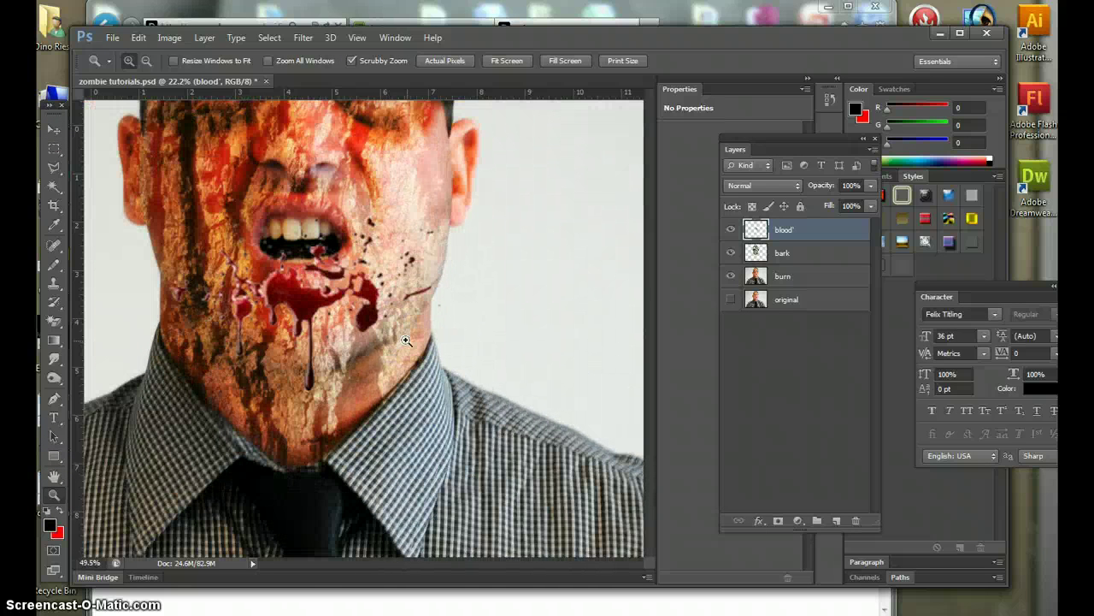
{"action": "right_click", "coordinate": [53, 324]}
{"action": "left_click", "coordinate": [117, 314]}
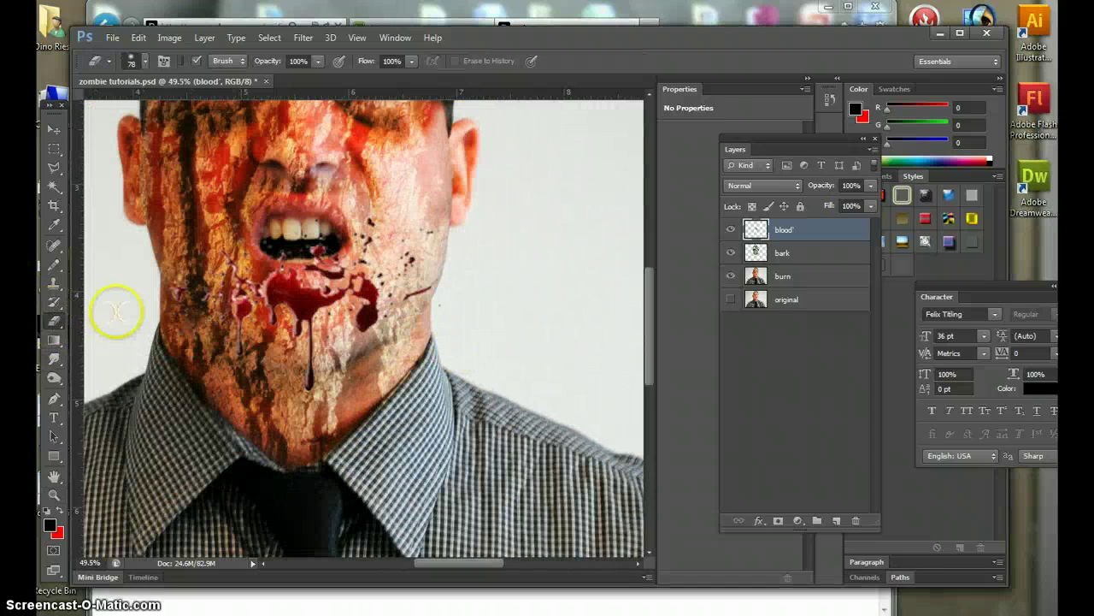
{"action": "left_click", "coordinate": [144, 63]}
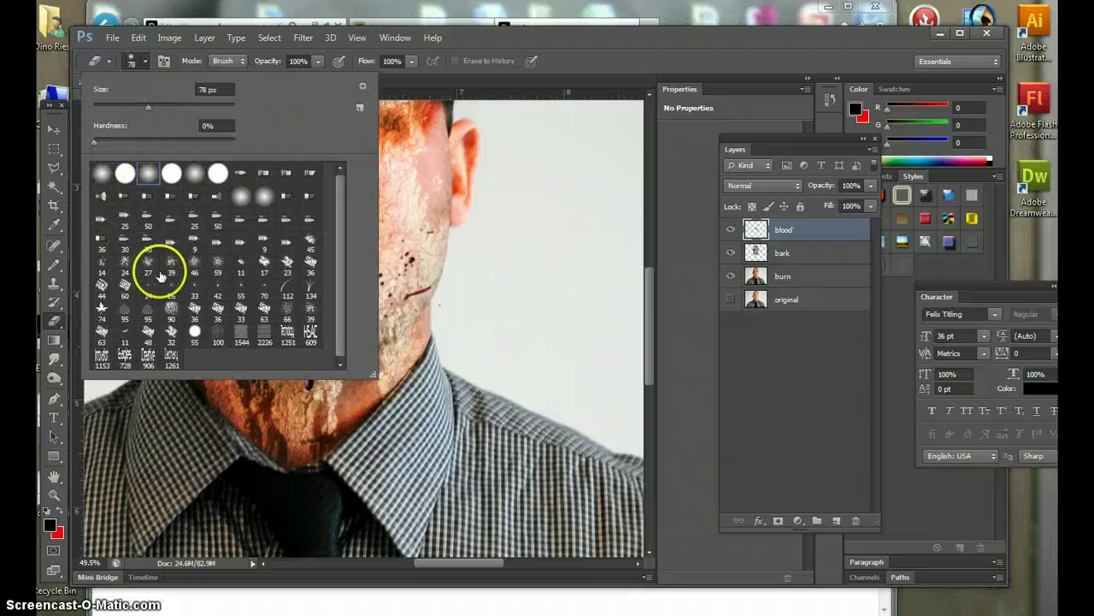
{"action": "left_click", "coordinate": [234, 274]}
{"action": "left_click", "coordinate": [557, 225]}
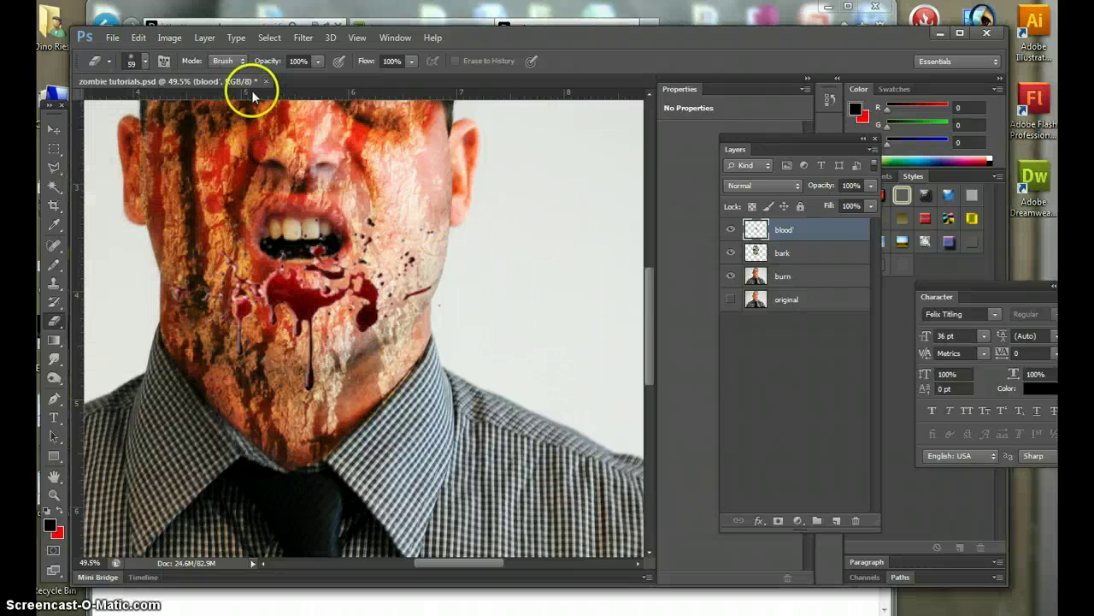
{"action": "left_click", "coordinate": [146, 63]}
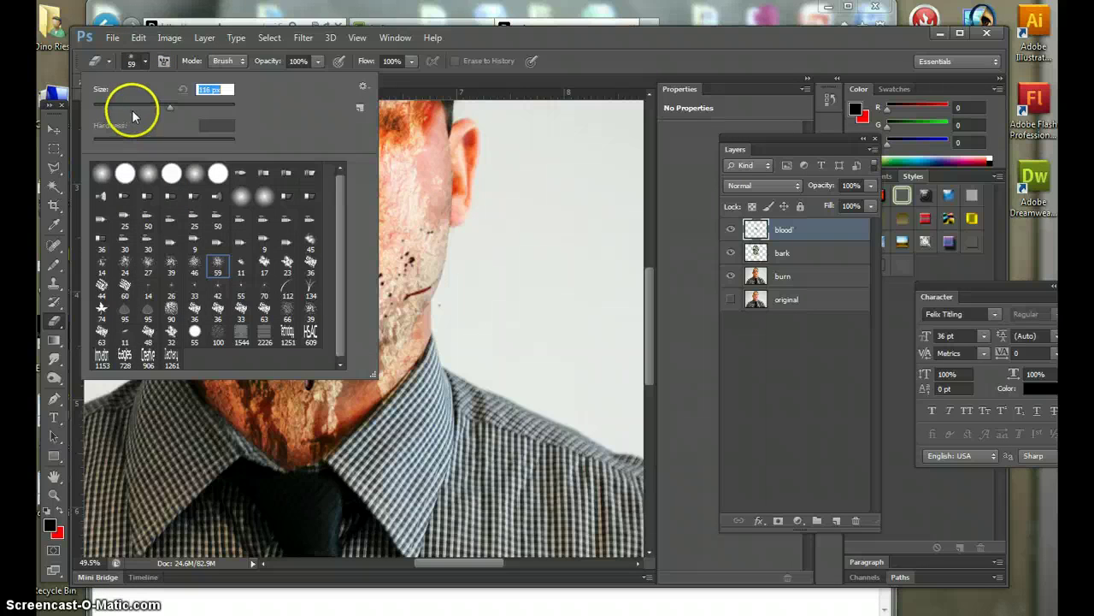
{"action": "key", "text": "Return"}
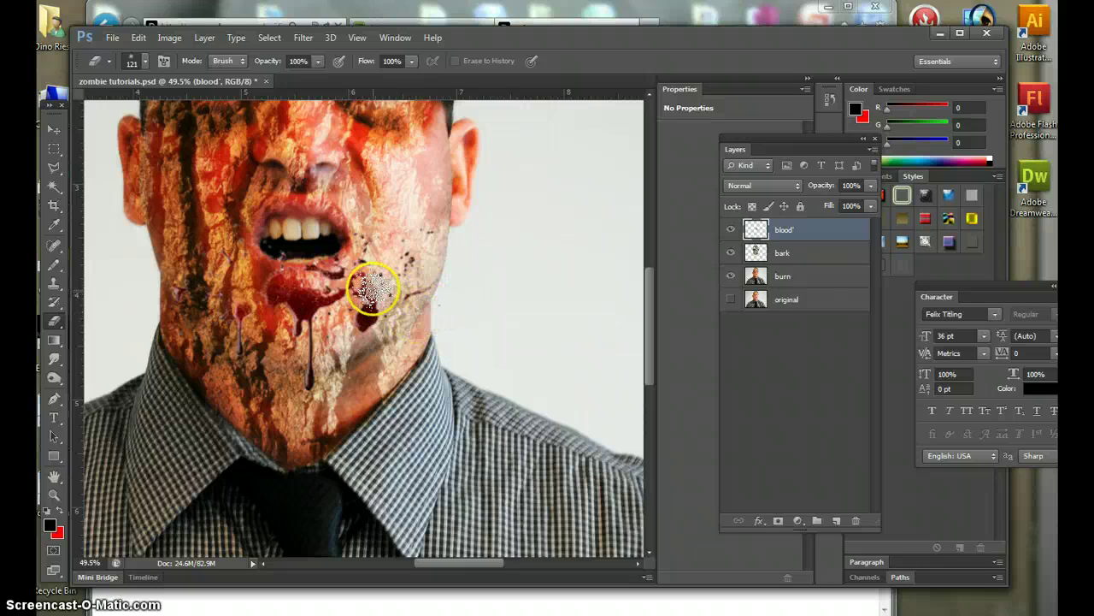
Step: Duplicate the blood' layer
{"action": "scroll", "coordinate": [427, 251], "scroll_direction": "up", "scroll_amount": 5}
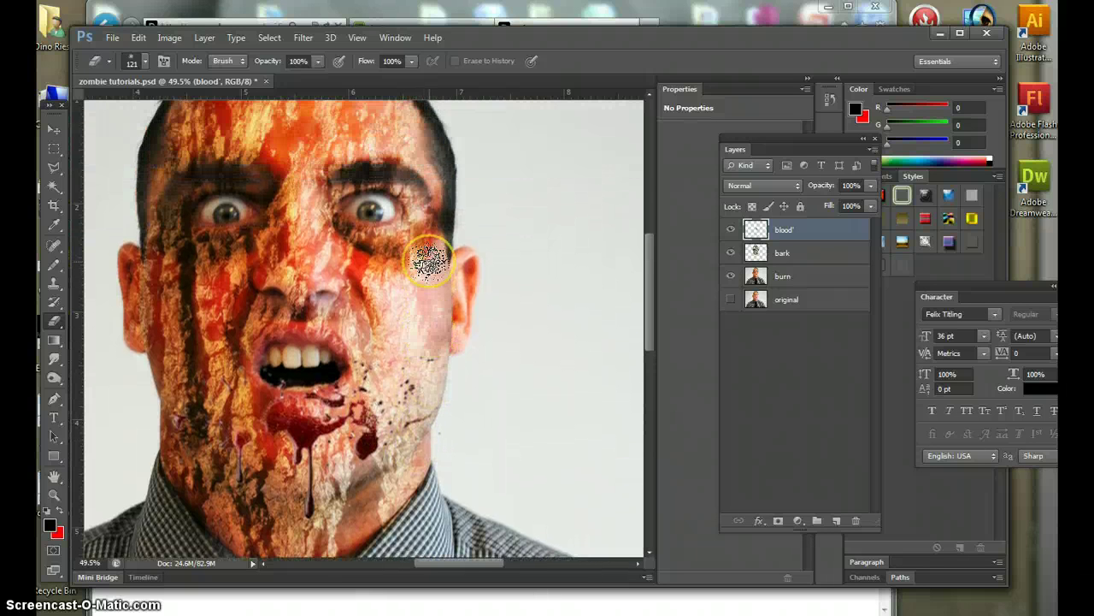
{"action": "scroll", "coordinate": [429, 262], "scroll_direction": "up", "scroll_amount": 2}
{"action": "left_click", "coordinate": [795, 240]}
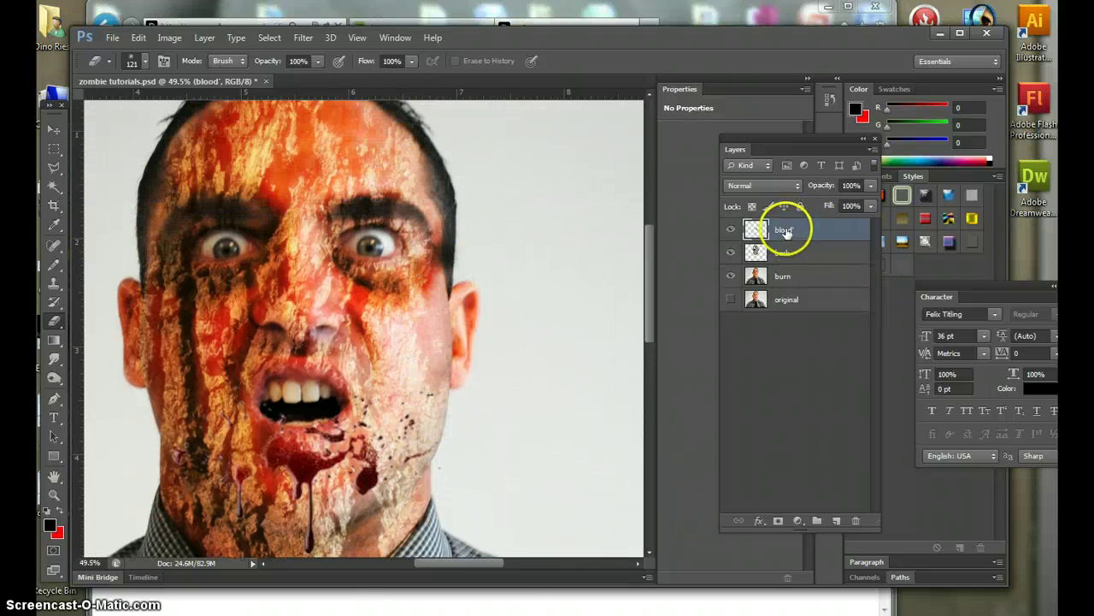
{"action": "left_click_drag", "start_coordinate": [786, 232], "coordinate": [836, 518]}
{"action": "left_click_drag", "start_coordinate": [785, 233], "coordinate": [836, 520]}
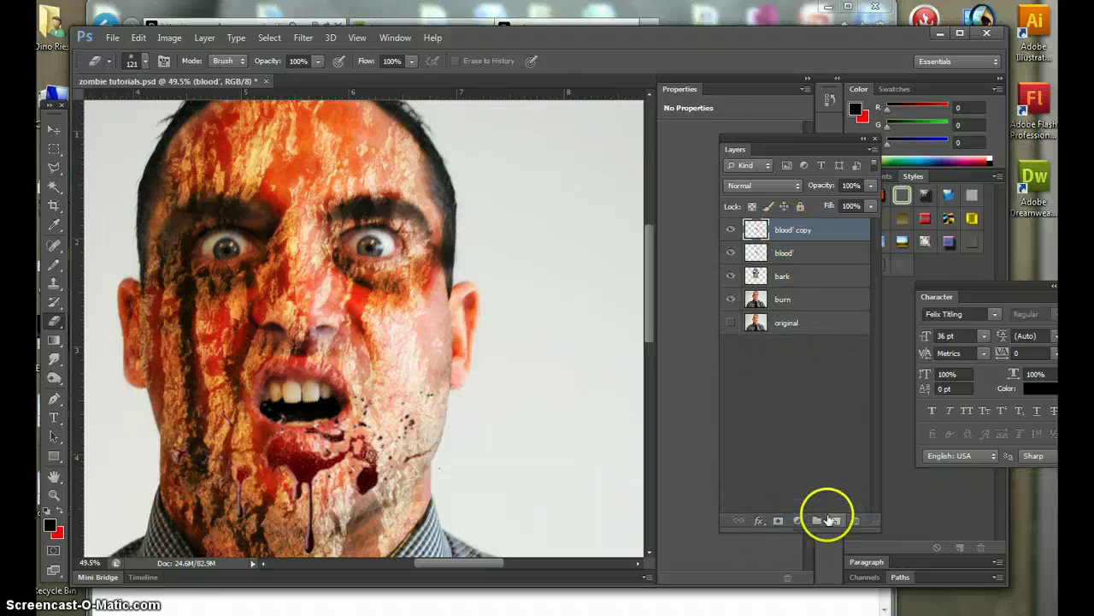
Step: Move the duplicated blood splatter up onto the forehead, with its long drip running down between the eyebrows
{"action": "left_click", "coordinate": [53, 129]}
{"action": "left_click_drag", "start_coordinate": [329, 442], "coordinate": [330, 128]}
{"action": "scroll", "coordinate": [379, 325], "scroll_direction": "down", "scroll_amount": 3}
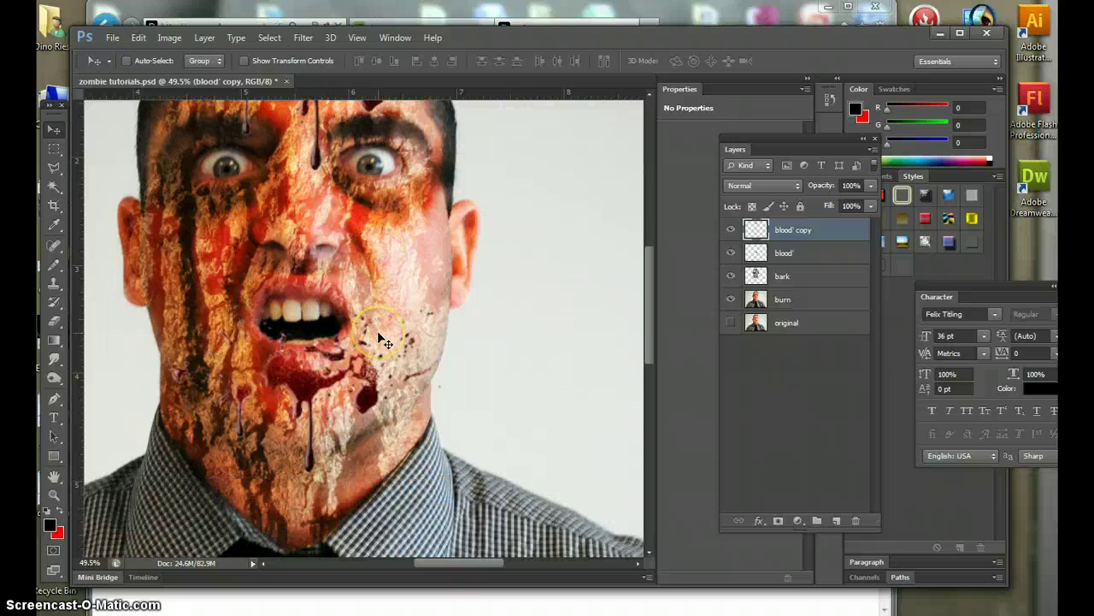
{"action": "scroll", "coordinate": [379, 340], "scroll_direction": "up", "scroll_amount": 3}
{"action": "left_click_drag", "start_coordinate": [313, 183], "coordinate": [305, 163]}
{"action": "scroll", "coordinate": [530, 257], "scroll_direction": "down", "scroll_amount": 3}
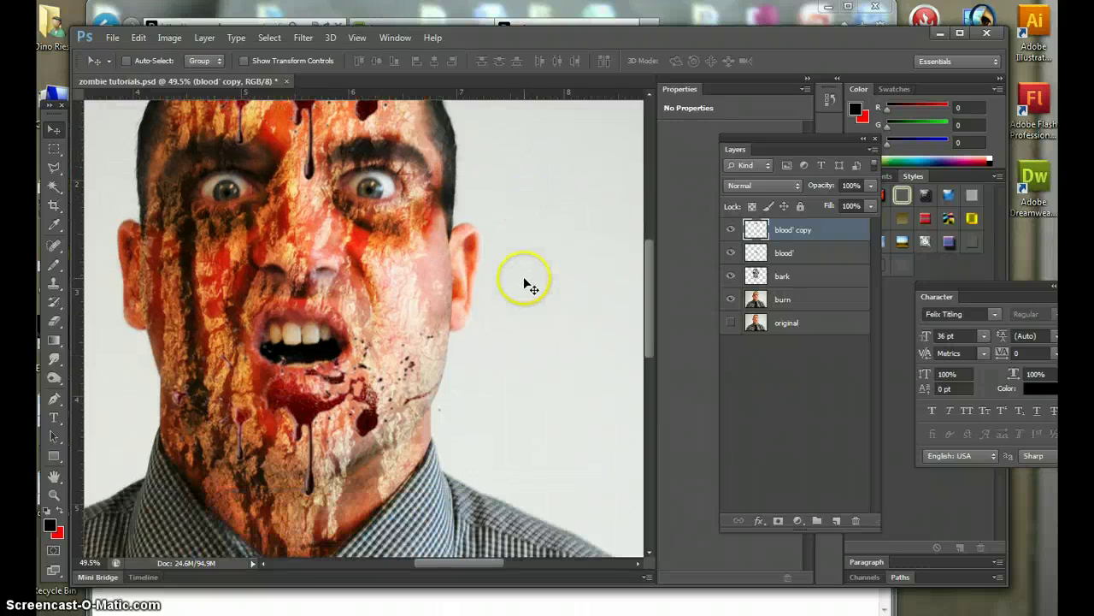
{"action": "scroll", "coordinate": [530, 285], "scroll_direction": "up", "scroll_amount": 2}
{"action": "scroll", "coordinate": [291, 342], "scroll_direction": "up", "scroll_amount": 2}
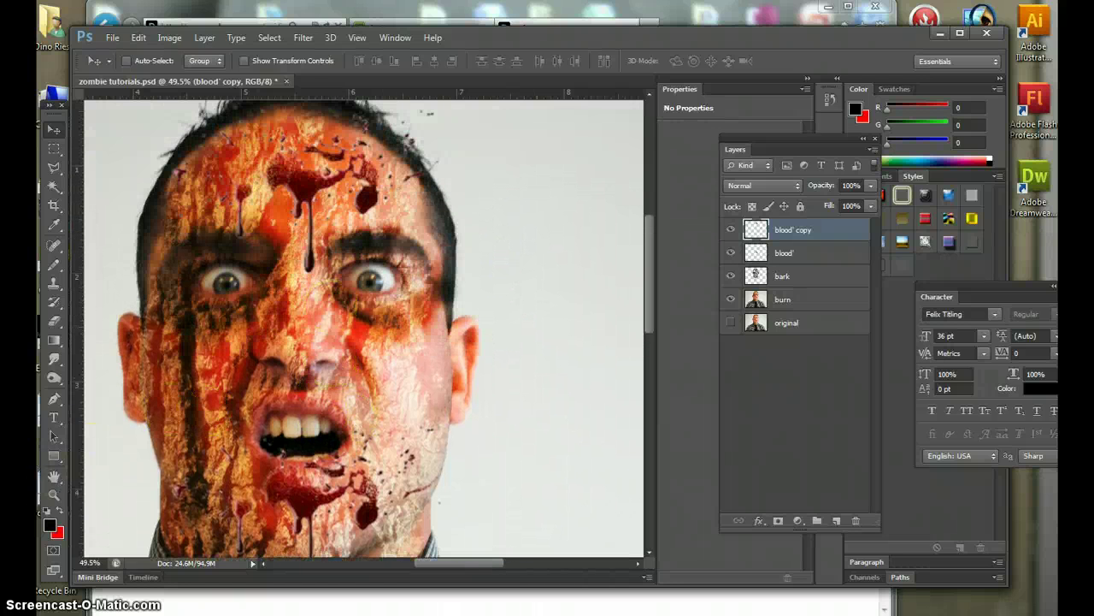
Step: Free-transform the blood' copy splatter to a smaller size, place it just below the eye on the image's right side and apply
{"action": "double_click", "coordinate": [53, 493]}
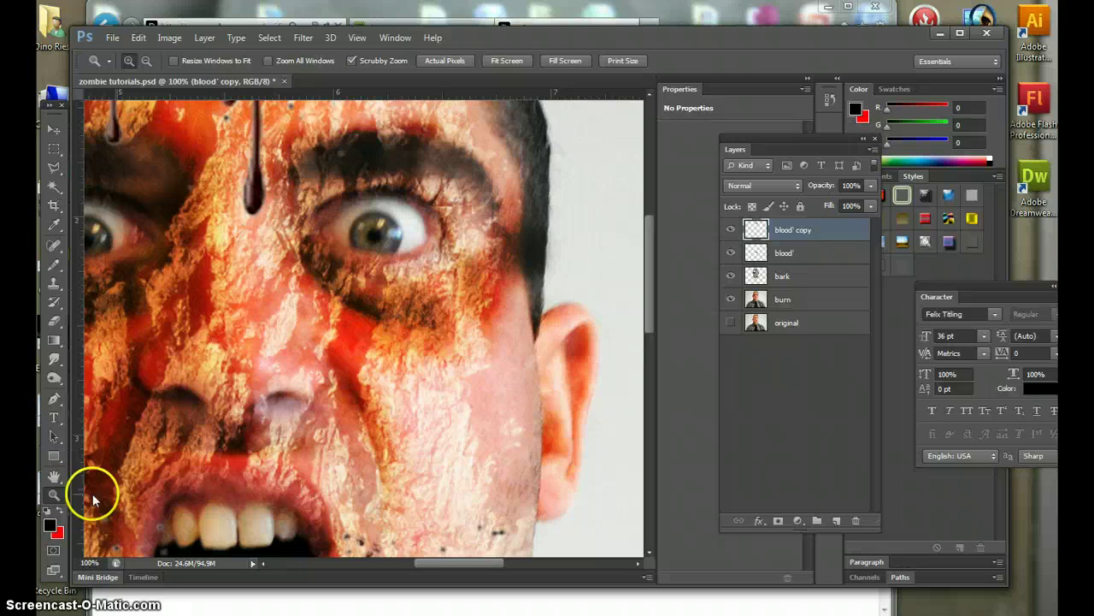
{"action": "left_click", "coordinate": [435, 449], "text": "alt"}
{"action": "left_click", "coordinate": [348, 437], "text": "alt"}
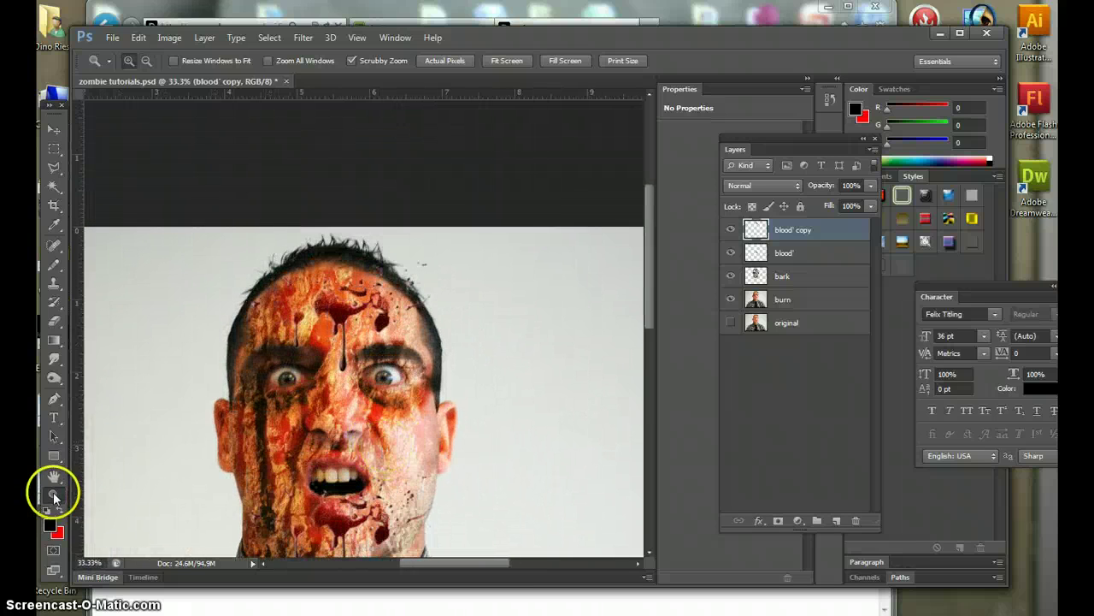
{"action": "left_click", "coordinate": [52, 474]}
{"action": "left_click_drag", "start_coordinate": [315, 448], "coordinate": [344, 305]}
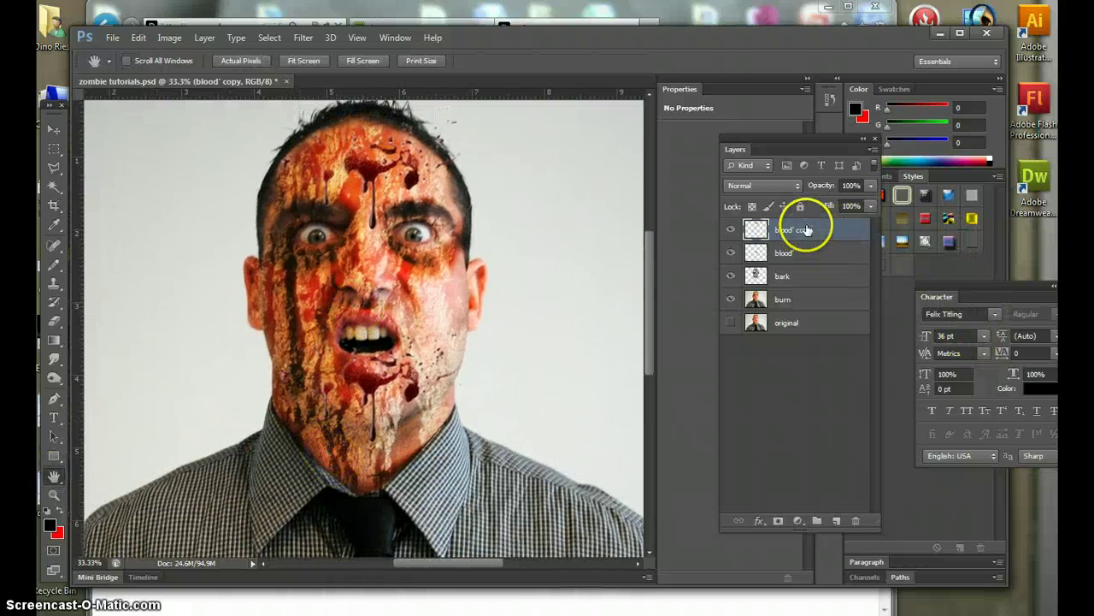
{"action": "key", "text": "ctrl+t"}
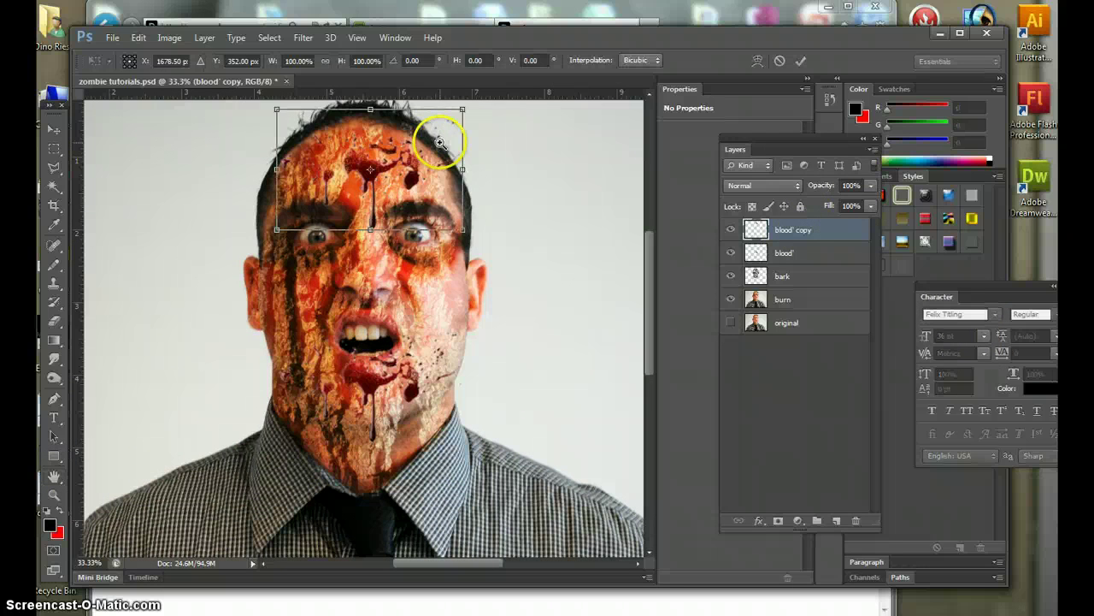
{"action": "left_click_drag", "start_coordinate": [279, 111], "coordinate": [360, 169]}
{"action": "left_click_drag", "start_coordinate": [419, 210], "coordinate": [429, 268]}
{"action": "left_click_drag", "start_coordinate": [429, 205], "coordinate": [428, 201]}
{"action": "left_click", "coordinate": [53, 130]}
{"action": "left_click", "coordinate": [484, 242]}
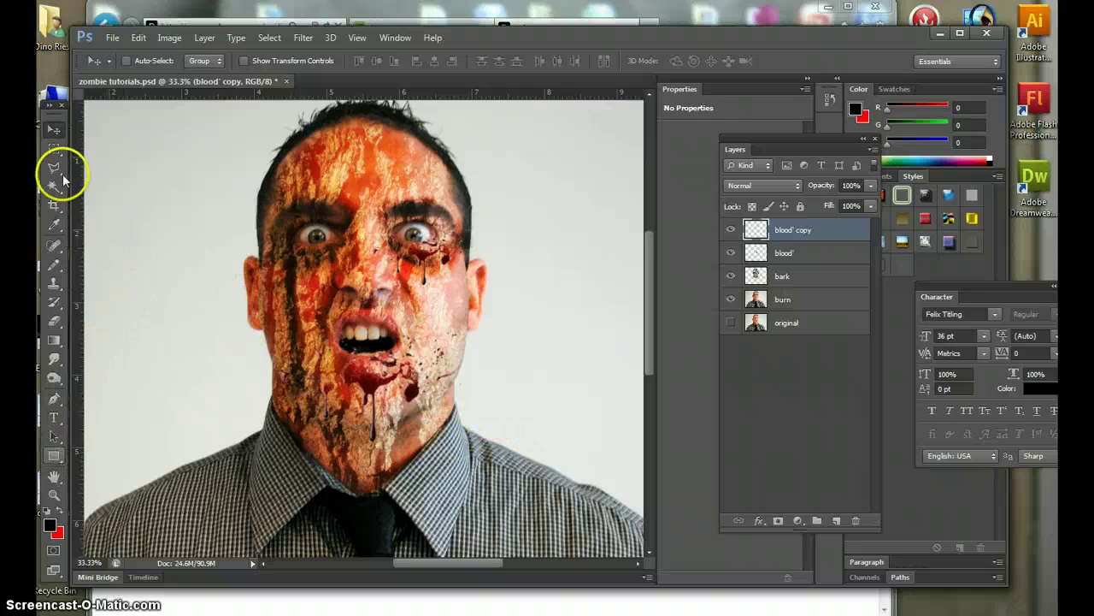
Step: Draw an elliptical selection about 0.27 in wide and 0.18 in high around the iris of the eye on the image's left side
{"action": "left_click", "coordinate": [54, 149]}
{"action": "left_click", "coordinate": [135, 160]}
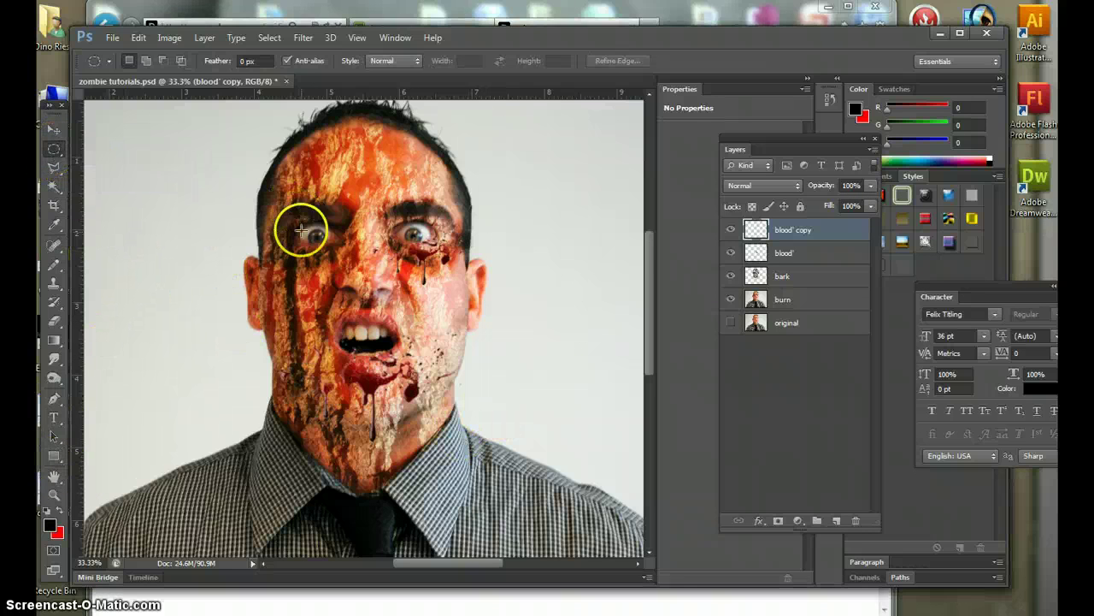
{"action": "left_click_drag", "start_coordinate": [307, 230], "coordinate": [307, 231]}
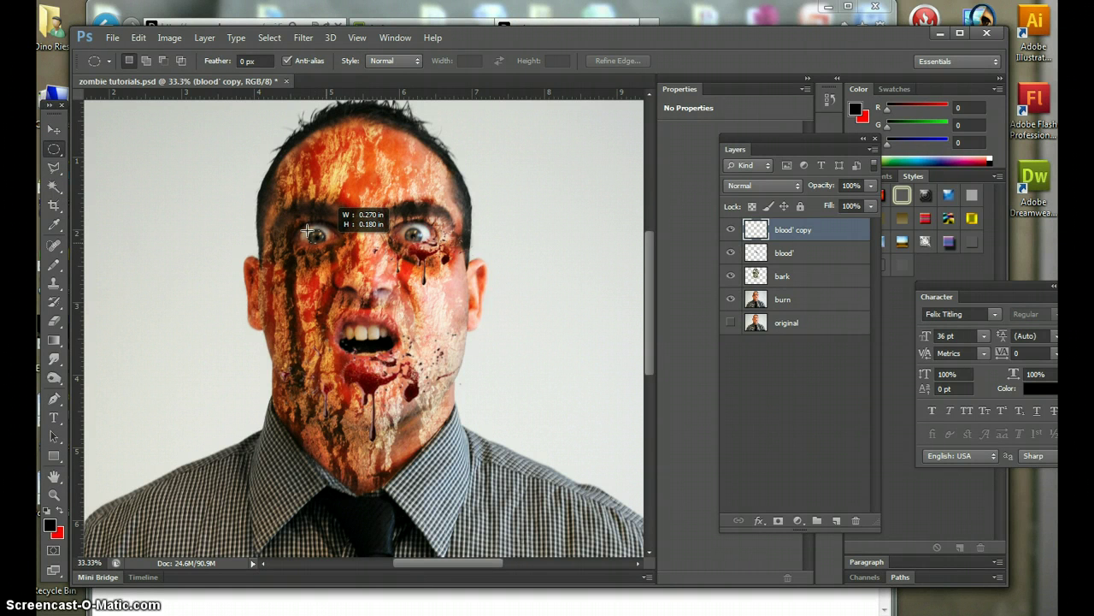
{"action": "left_click_drag", "start_coordinate": [326, 242], "coordinate": [325, 240]}
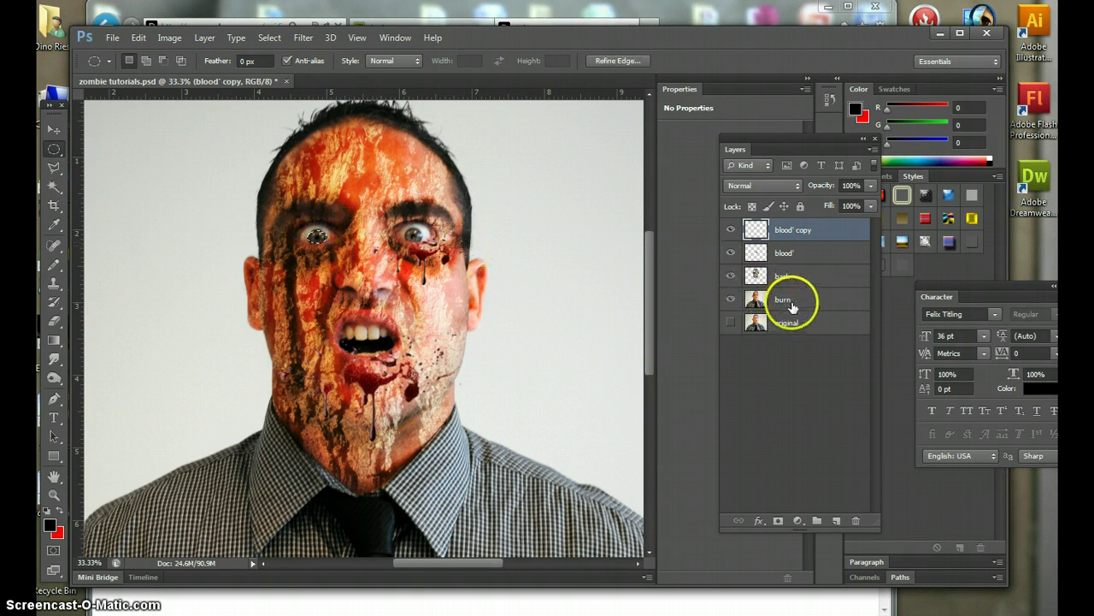
Step: Make the original layer visible, copy the selected iris from it and paste it as a new layer
{"action": "left_click", "coordinate": [790, 321]}
{"action": "left_click", "coordinate": [138, 38]}
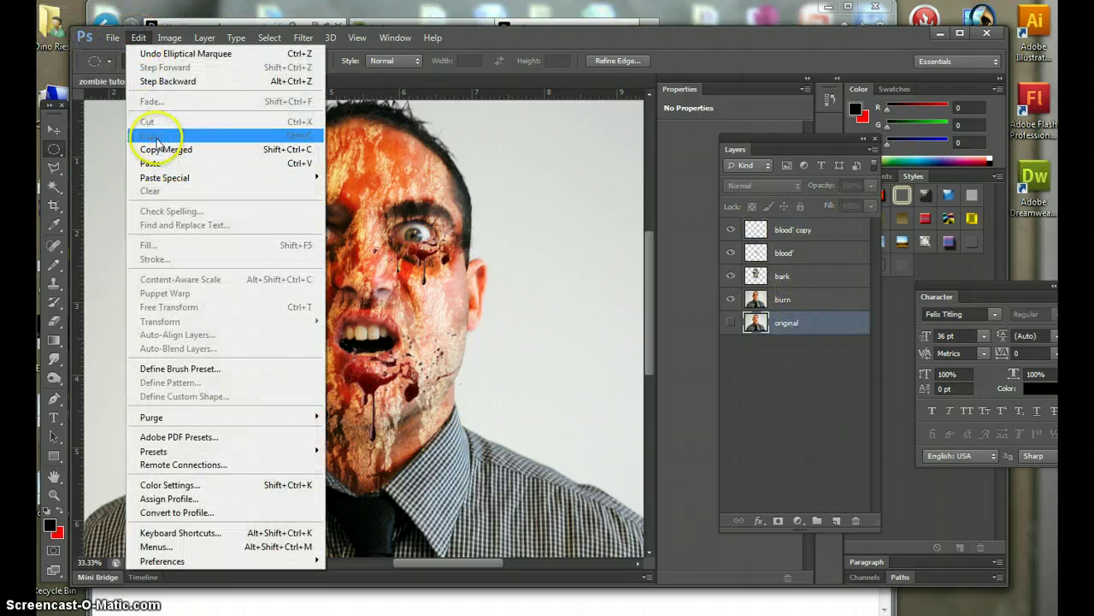
{"action": "left_click", "coordinate": [786, 327]}
{"action": "left_click", "coordinate": [731, 323]}
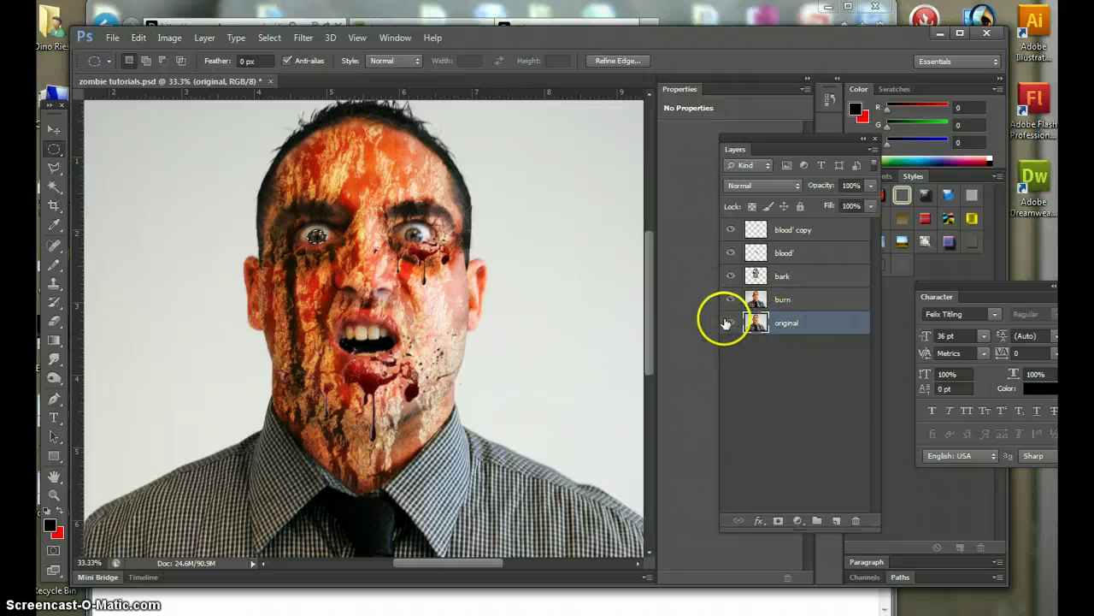
{"action": "left_click", "coordinate": [139, 38]}
{"action": "left_click", "coordinate": [145, 135]}
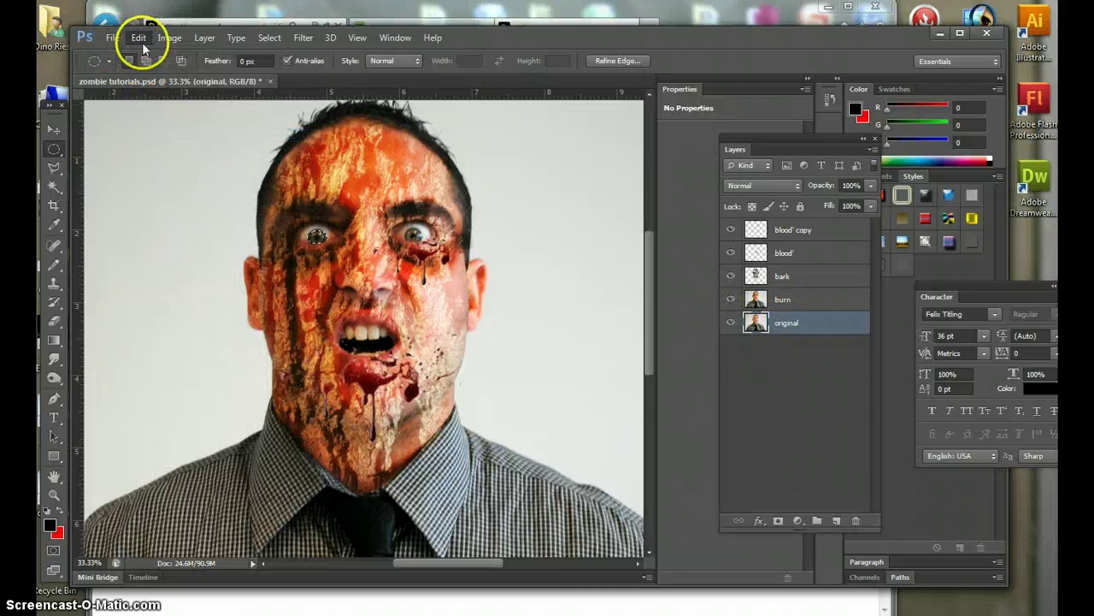
{"action": "left_click", "coordinate": [144, 37]}
{"action": "left_click", "coordinate": [157, 168]}
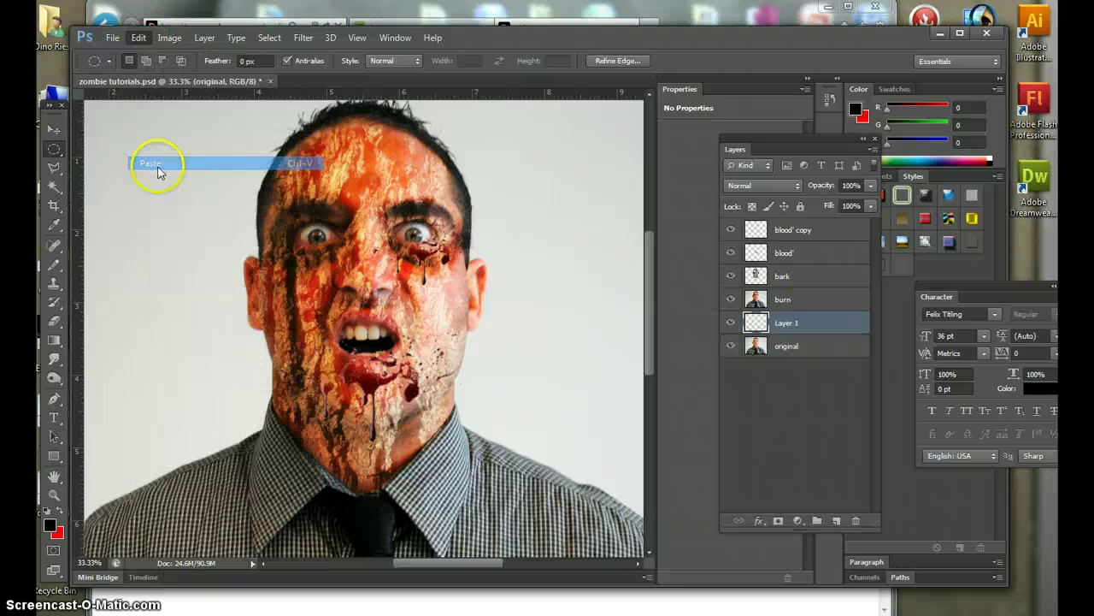
Step: Move the pasted iris layer to the top of the layer stack and rename it left eye
{"action": "left_click_drag", "start_coordinate": [785, 323], "coordinate": [792, 224]}
{"action": "double_click", "coordinate": [787, 230]}
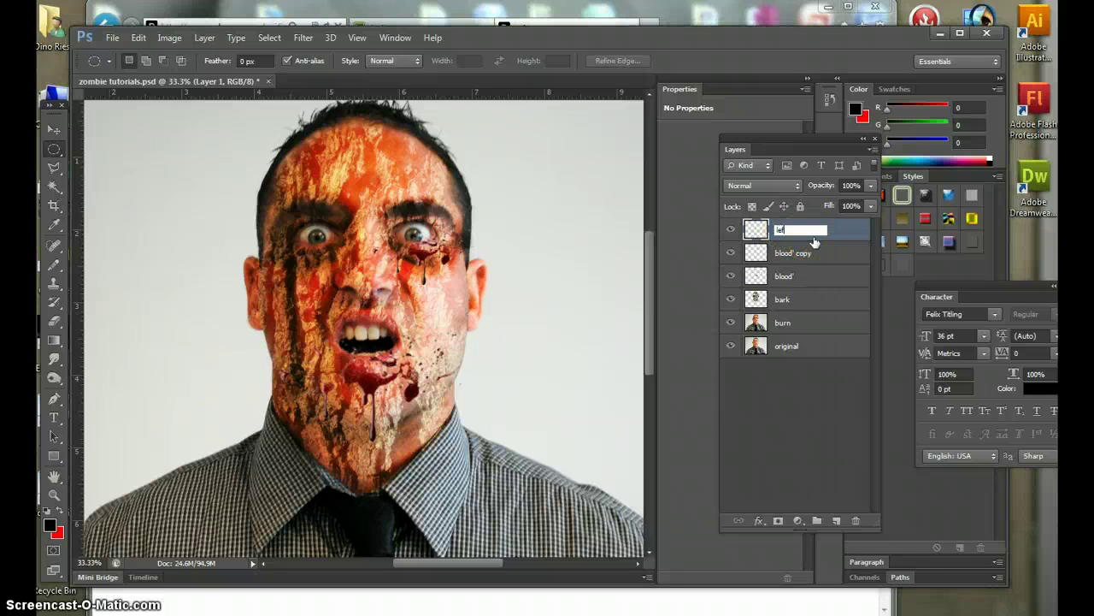
{"action": "key", "text": "Return"}
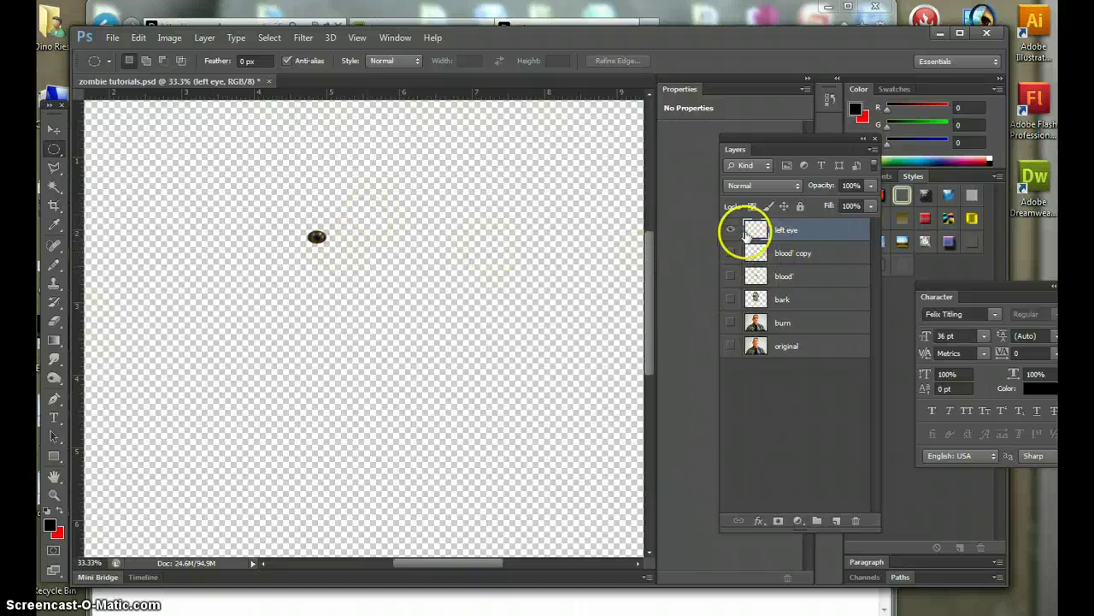
Step: Toggle the left eye layer's visibility to check its content, and show all the other layers again
{"action": "left_click", "coordinate": [731, 229]}
{"action": "left_click", "coordinate": [730, 229]}
{"action": "left_click_drag", "start_coordinate": [732, 253], "coordinate": [727, 354]}
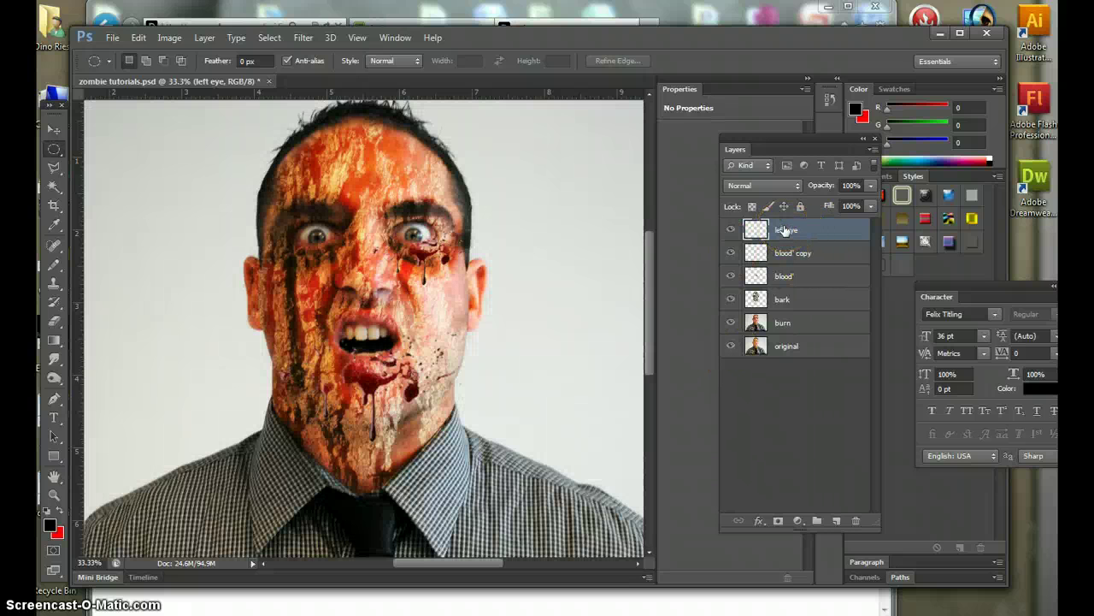
Step: Apply Color Balance to the left eye layer with Cyan-Red at +100 for midtones, highlights and shadows
{"action": "key", "text": "ctrl+b"}
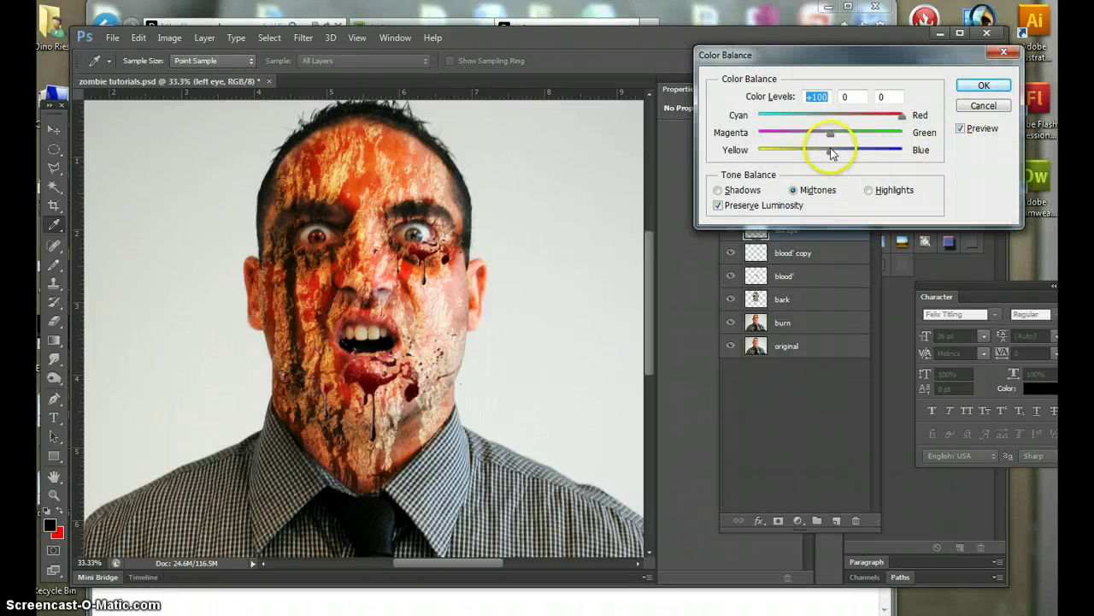
{"action": "left_click", "coordinate": [869, 192]}
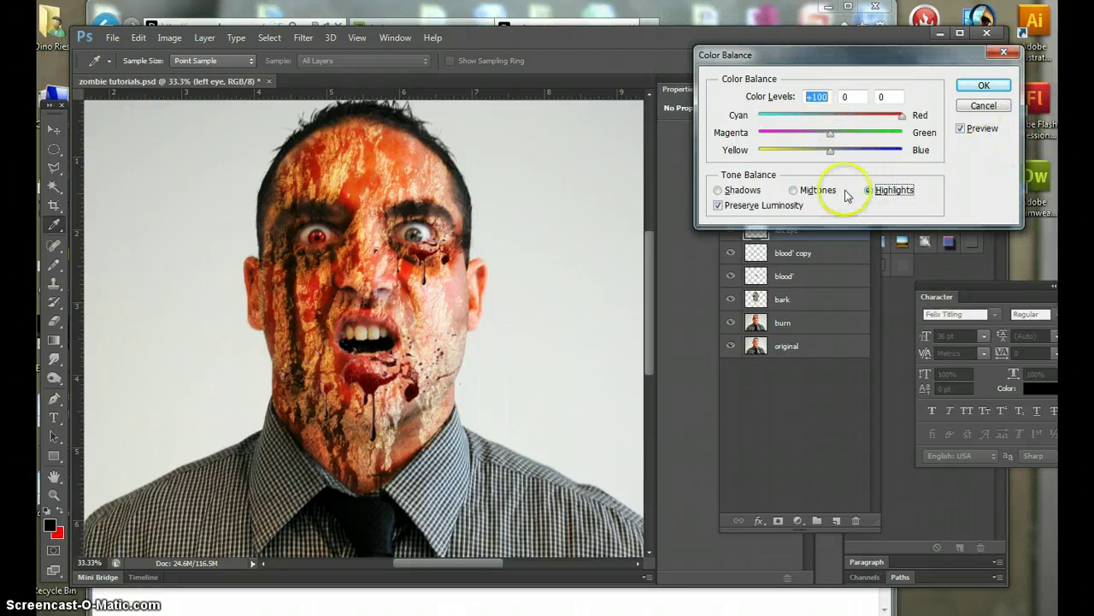
{"action": "left_click", "coordinate": [829, 119]}
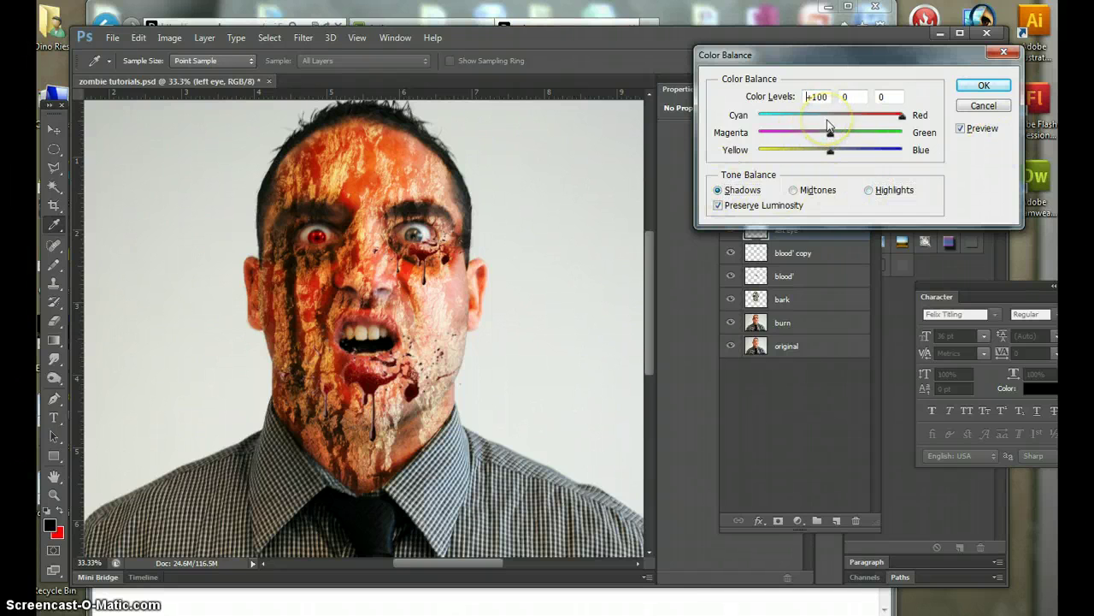
{"action": "left_click", "coordinate": [984, 86]}
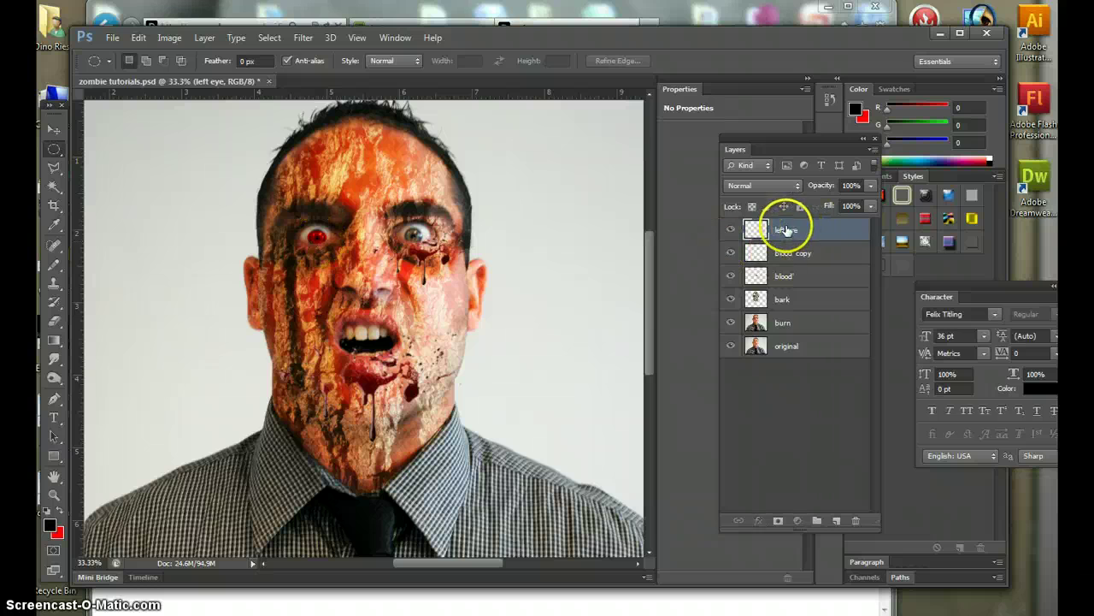
Step: Duplicate the left eye layer and move the red iris copy over the other eye
{"action": "left_click_drag", "start_coordinate": [785, 229], "coordinate": [836, 523]}
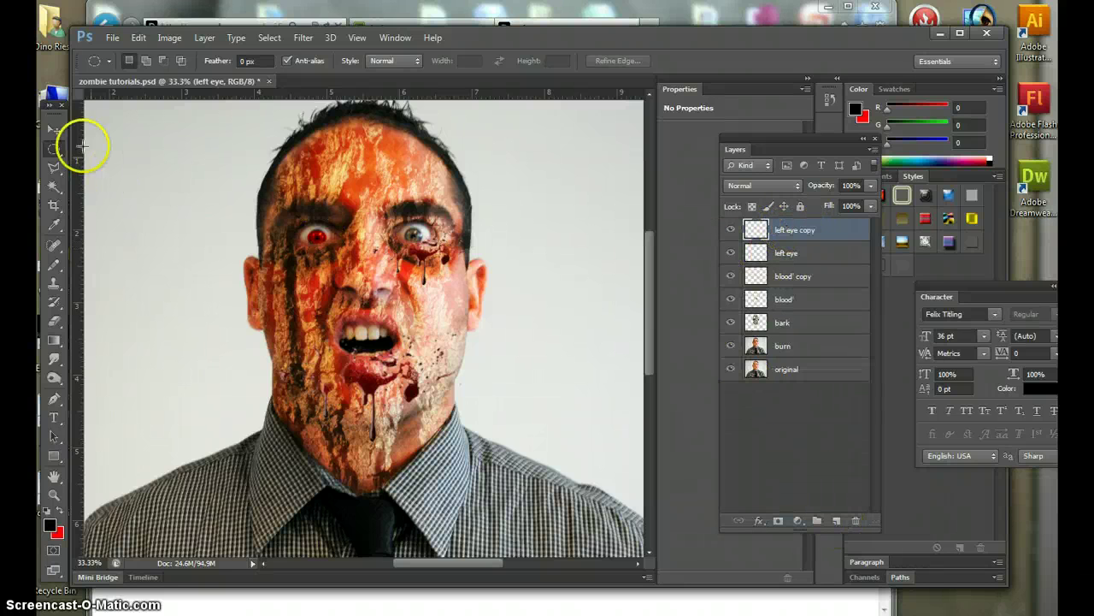
{"action": "left_click", "coordinate": [55, 130]}
{"action": "left_click_drag", "start_coordinate": [312, 237], "coordinate": [416, 250]}
Step: Stretch the left eye copy iris upward to about 128% height with Free Transform and set the layer's opacity to 58%
{"action": "left_click", "coordinate": [54, 494]}
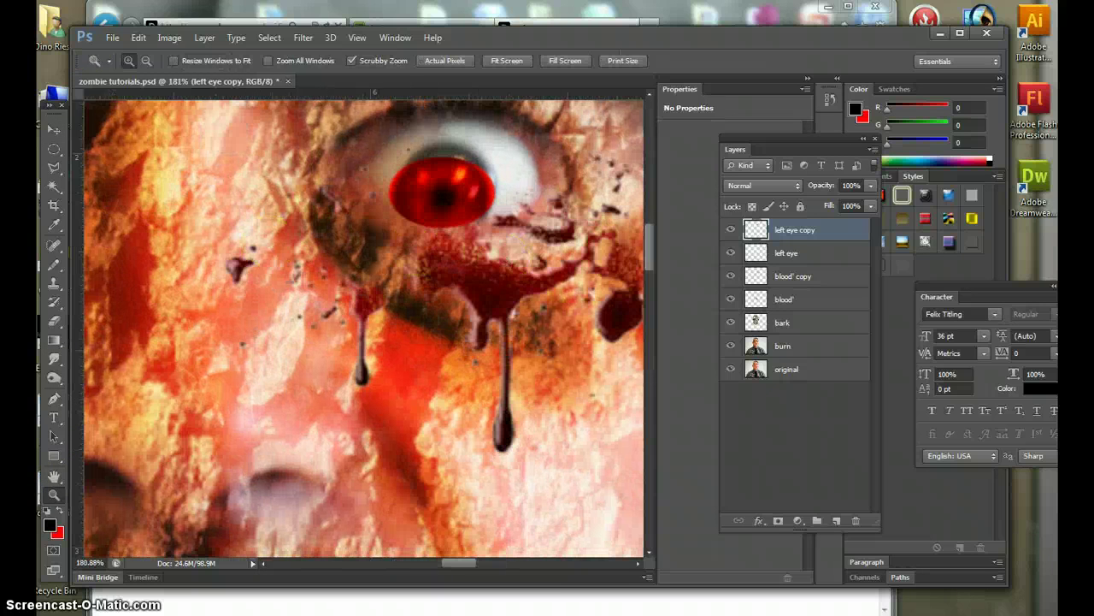
{"action": "left_click", "coordinate": [139, 38]}
{"action": "left_click", "coordinate": [179, 300]}
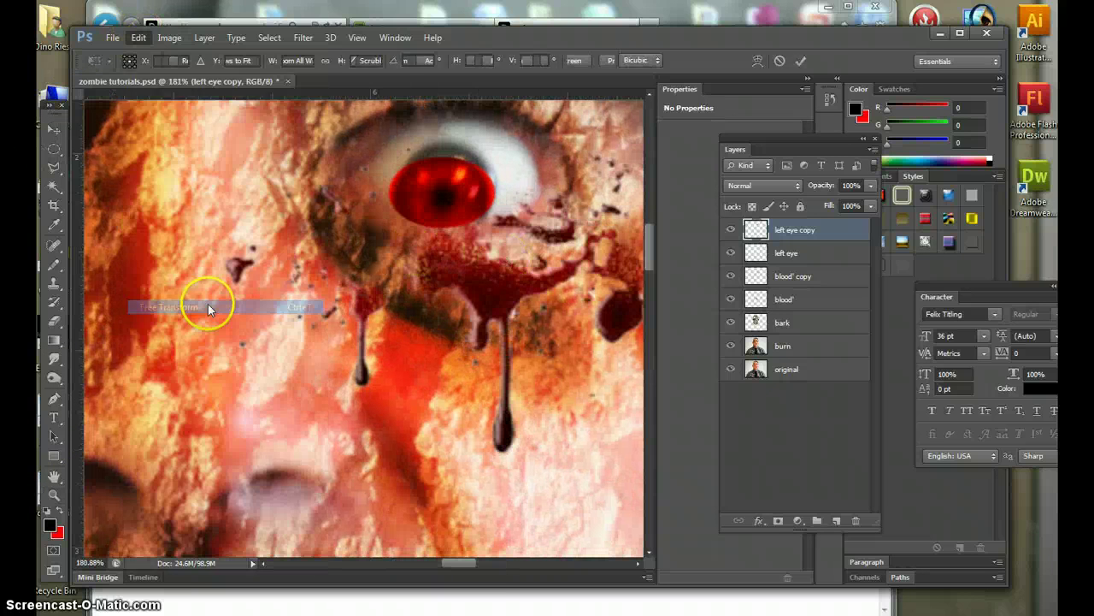
{"action": "mouse_move", "coordinate": [441, 157]}
{"action": "left_mouse_down"}
{"action": "mouse_move", "coordinate": [461, 125]}
{"action": "mouse_move", "coordinate": [443, 137]}
{"action": "left_mouse_up"}
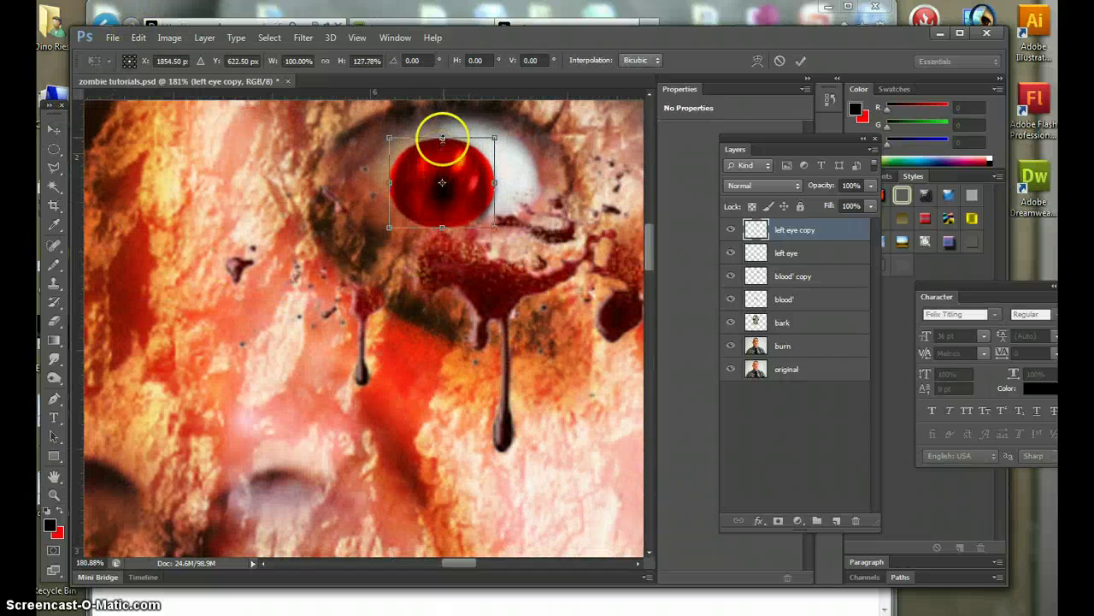
{"action": "left_click", "coordinate": [54, 141]}
{"action": "left_click", "coordinate": [487, 243]}
{"action": "left_click_drag", "start_coordinate": [874, 187], "coordinate": [868, 202]}
Step: Erase the outer edge of the left eye copy iris with a soft round 19 px eraser at 0% hardness and nudge the iris into place
{"action": "left_click", "coordinate": [53, 318]}
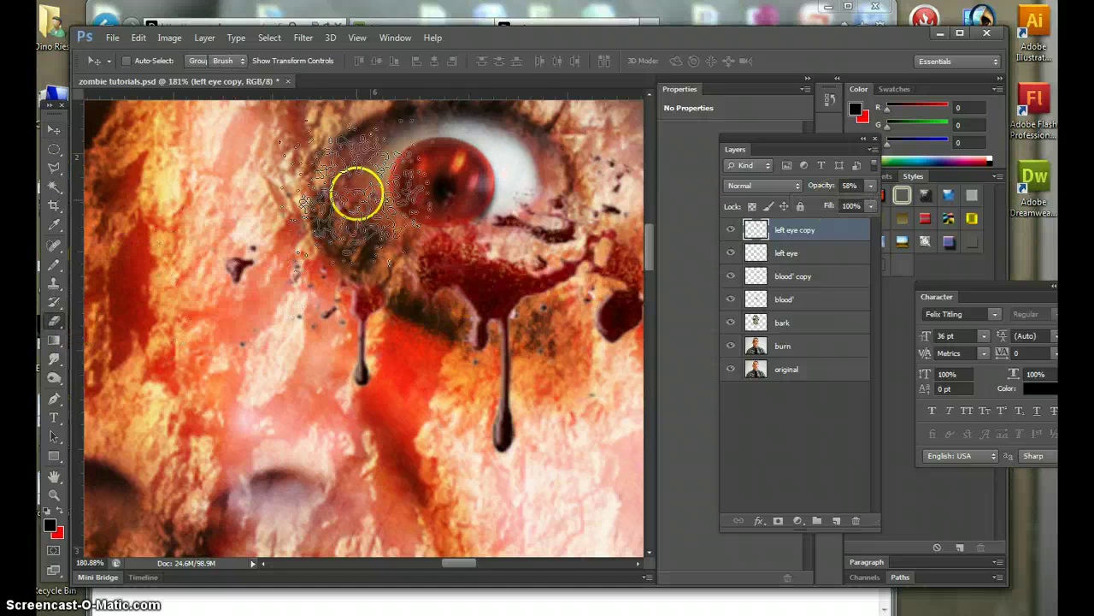
{"action": "left_click", "coordinate": [128, 60]}
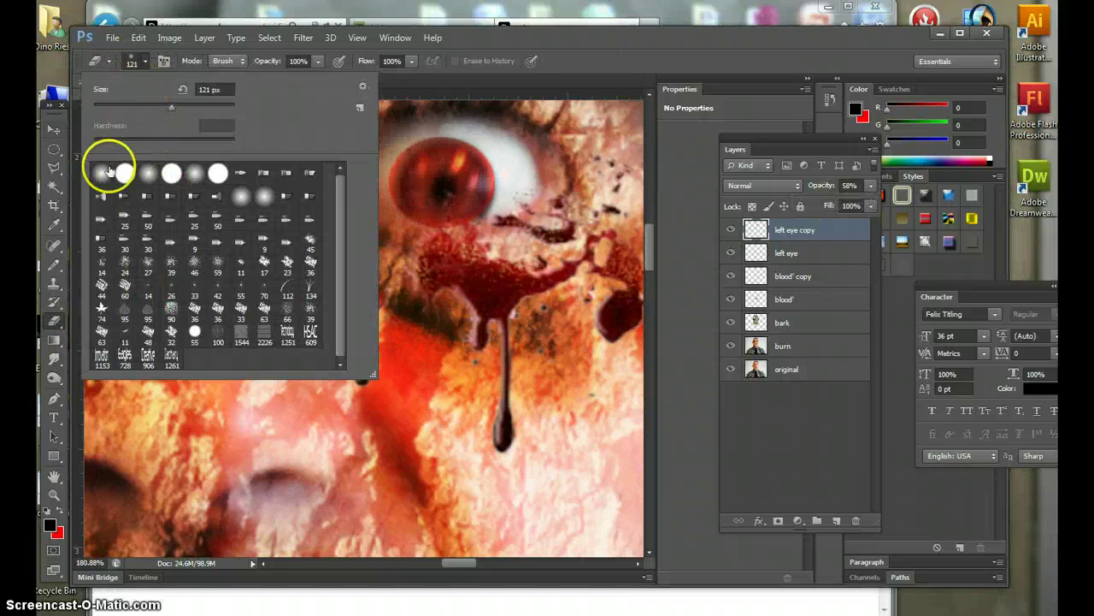
{"action": "left_click", "coordinate": [104, 174]}
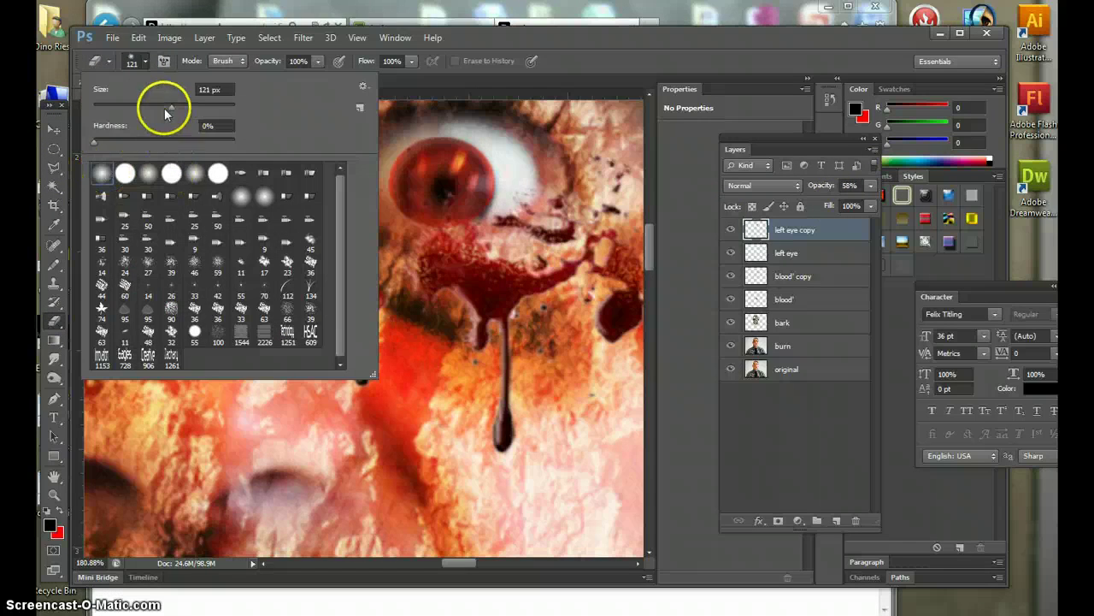
{"action": "left_click", "coordinate": [490, 283]}
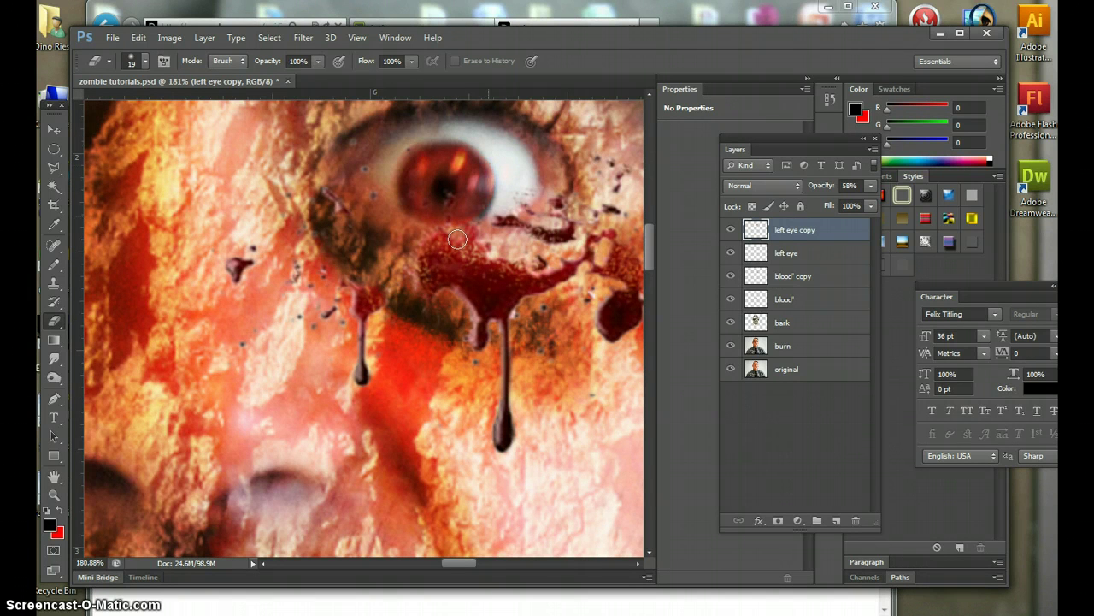
{"action": "left_click", "coordinate": [54, 128]}
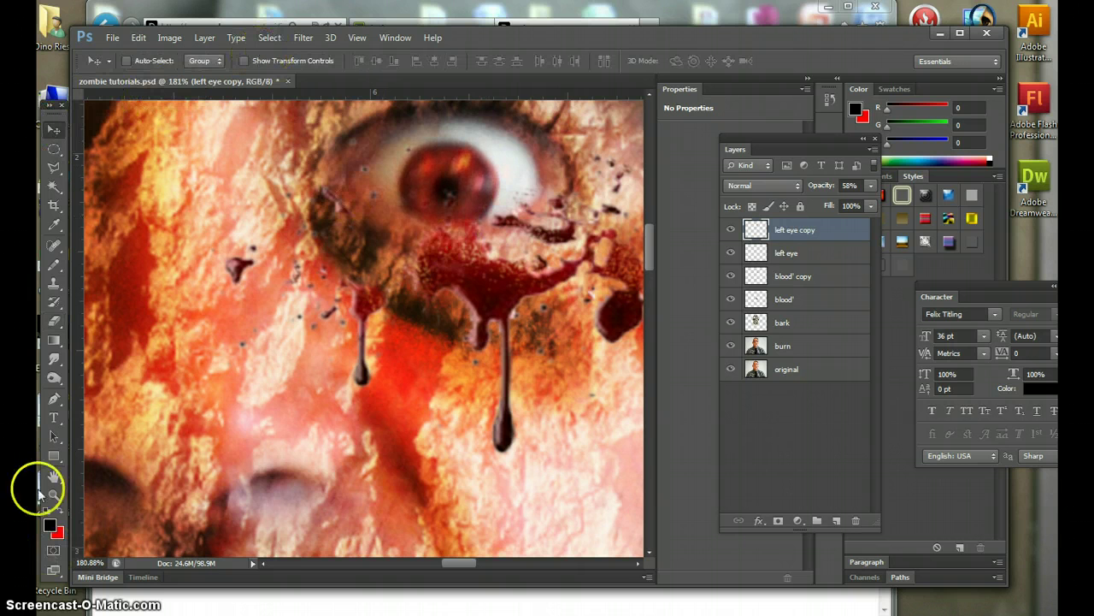
Step: Examine the face and both red eyes at lower magnifications and fit the whole image on screen
{"action": "double_click", "coordinate": [54, 494]}
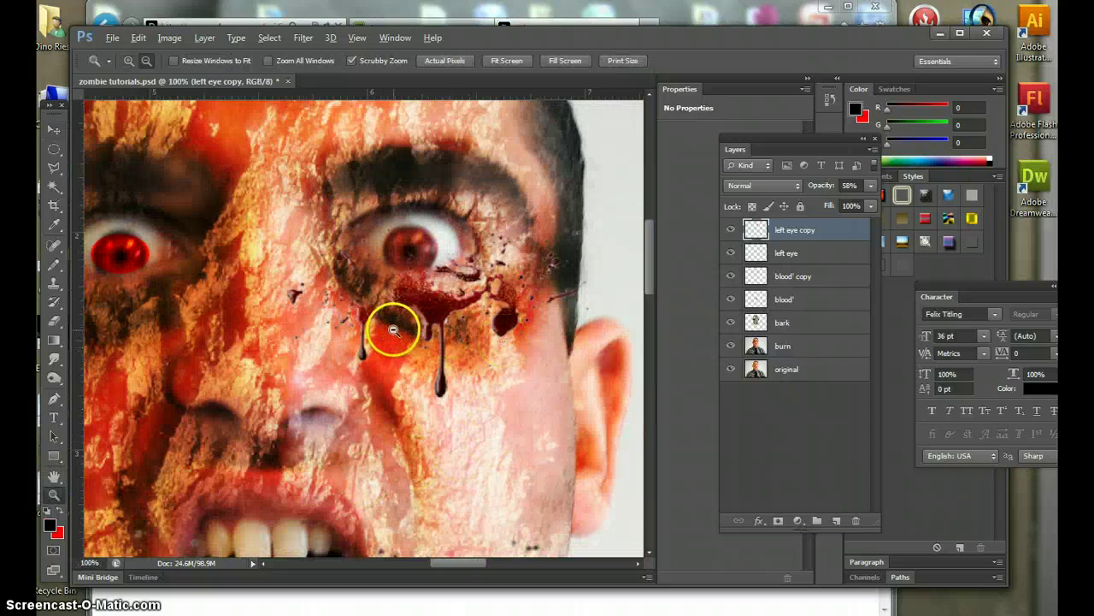
{"action": "left_click", "coordinate": [391, 325], "text": "alt"}
{"action": "left_click", "coordinate": [343, 339], "text": "alt"}
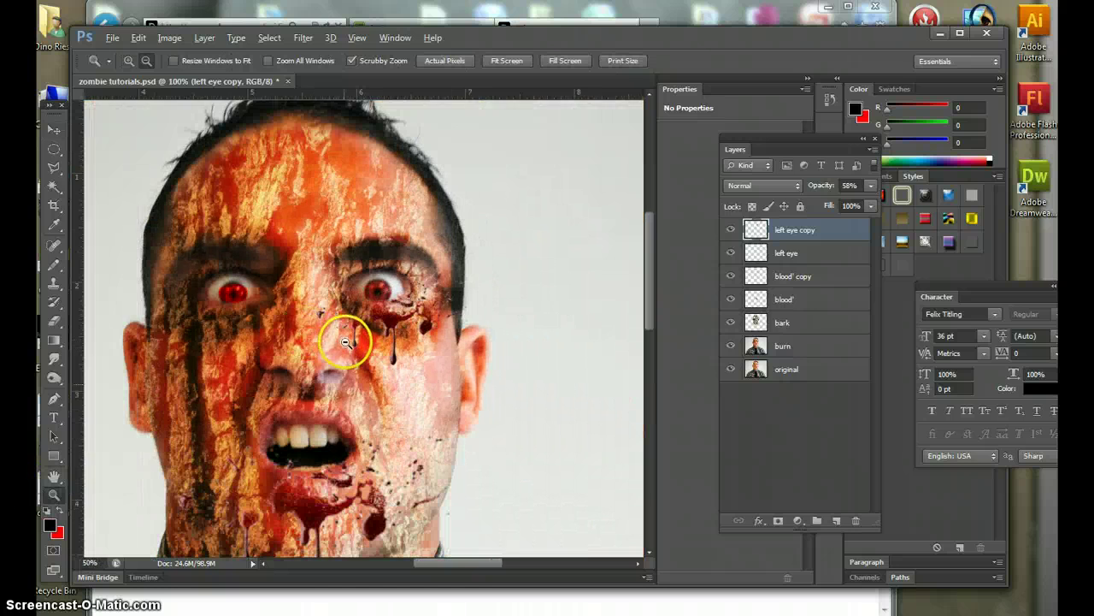
{"action": "left_click", "coordinate": [349, 337], "text": "alt"}
{"action": "left_click", "coordinate": [340, 388]}
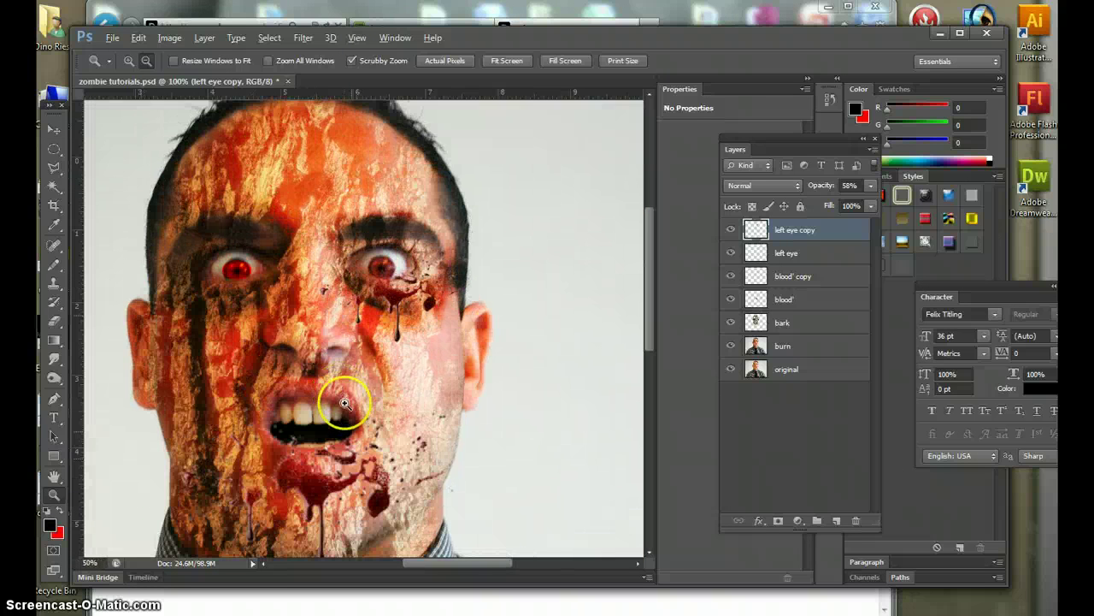
{"action": "left_click", "coordinate": [356, 456], "text": "alt"}
{"action": "left_click_drag", "start_coordinate": [357, 458], "coordinate": [281, 456]}
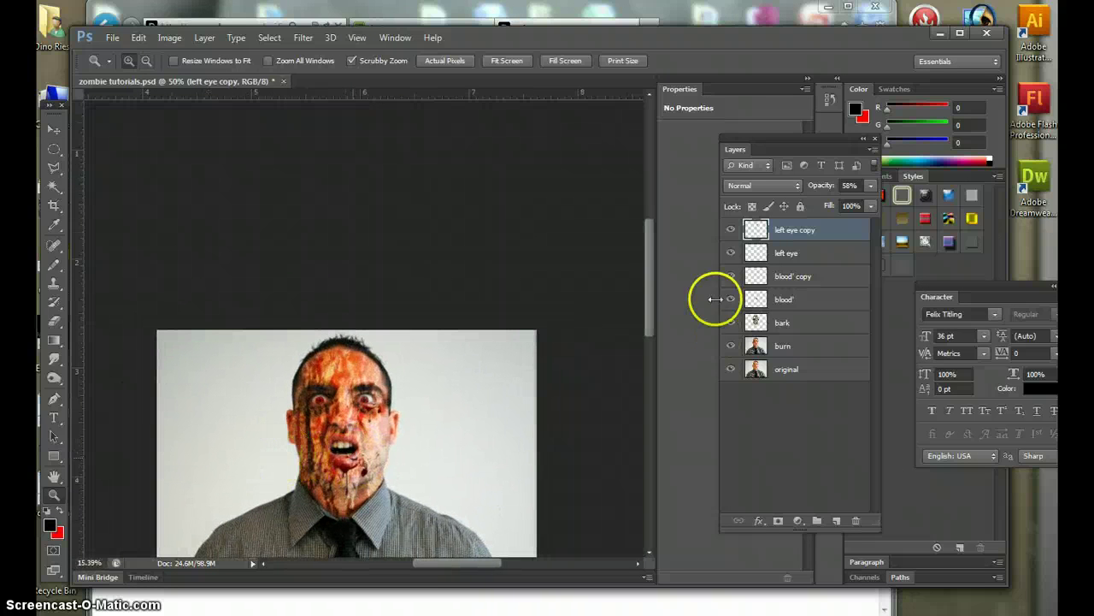
{"action": "left_click", "coordinate": [359, 38]}
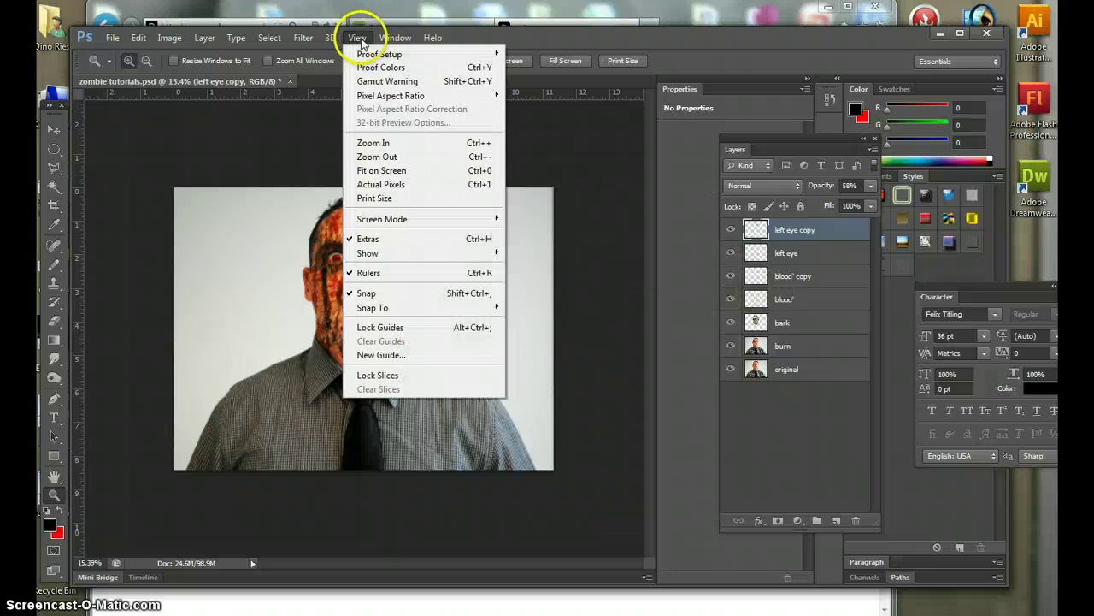
{"action": "left_click", "coordinate": [380, 170]}
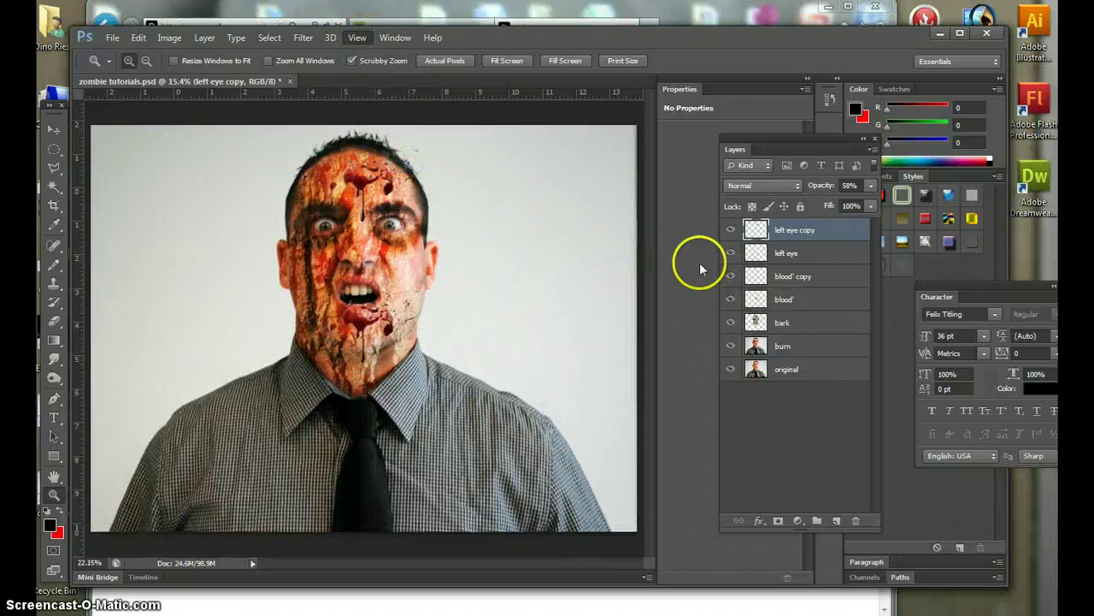
Step: Hide every layer above the original to compare the untouched portrait with the zombie version, and show them all again
{"action": "left_click", "coordinate": [731, 230]}
{"action": "left_click_drag", "start_coordinate": [730, 238], "coordinate": [730, 322]}
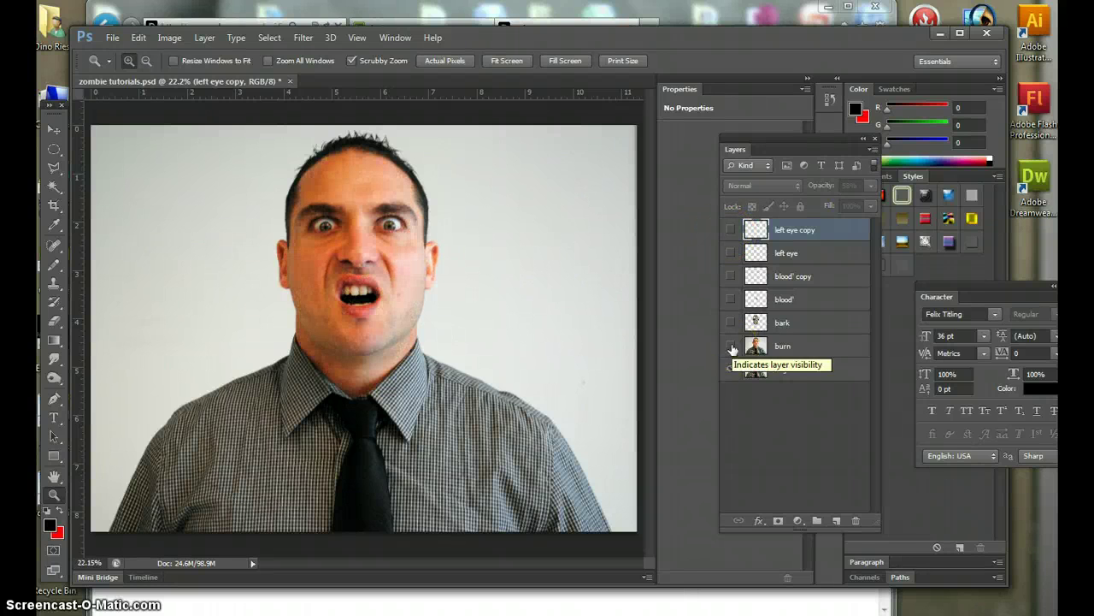
{"action": "left_click", "coordinate": [731, 346]}
{"action": "left_click", "coordinate": [731, 253]}
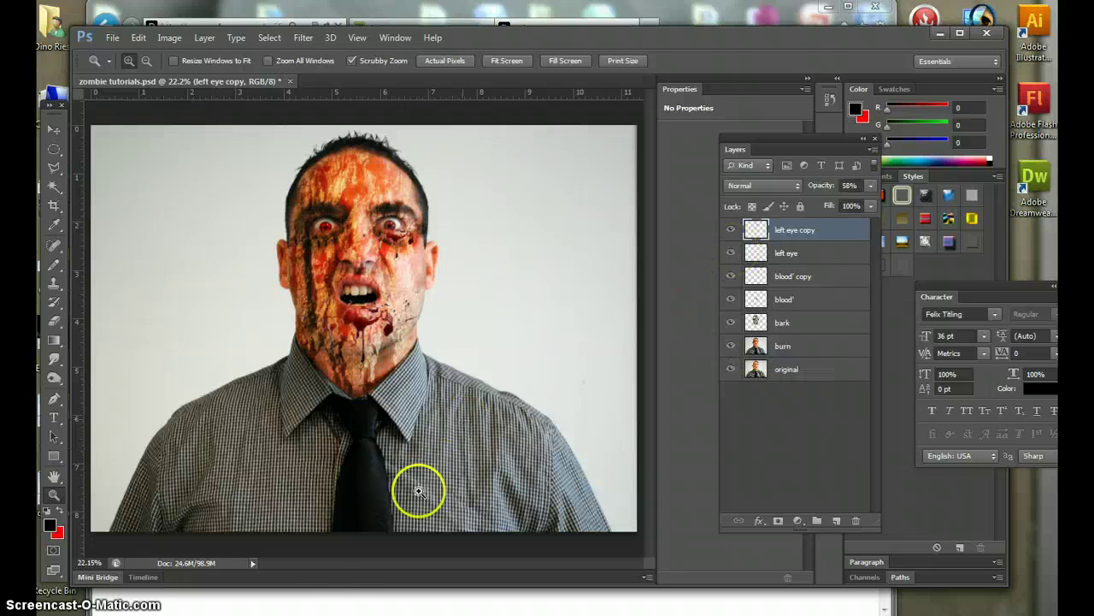